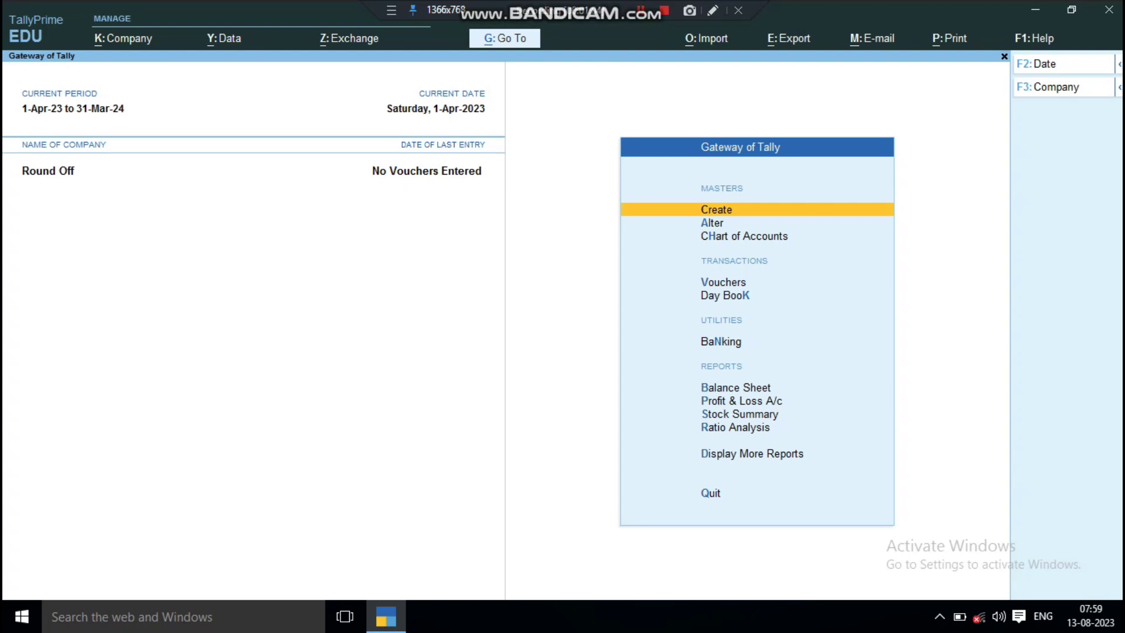
{"action": "key", "text": "Down"}
{"action": "key", "text": "Return"}
{"action": "key", "text": "Down"}
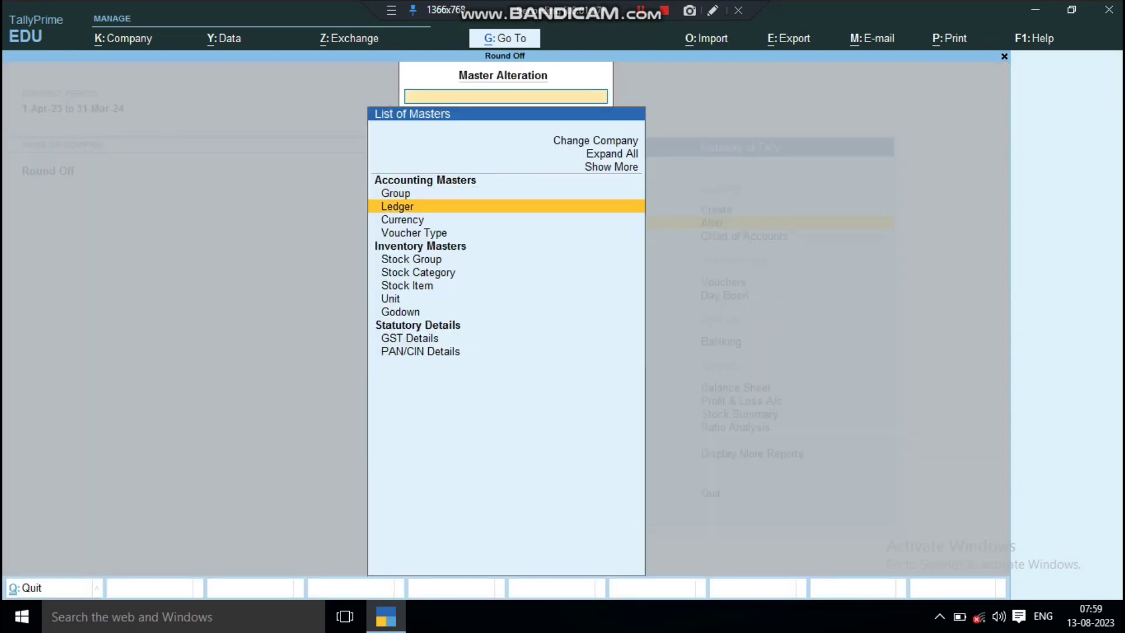
{"action": "key", "text": "Return"}
{"action": "key", "text": "Down"}
{"action": "key", "text": "Down"}
{"action": "key", "text": "Down"}
{"action": "key", "text": "Down"}
{"action": "key", "text": "Down"}
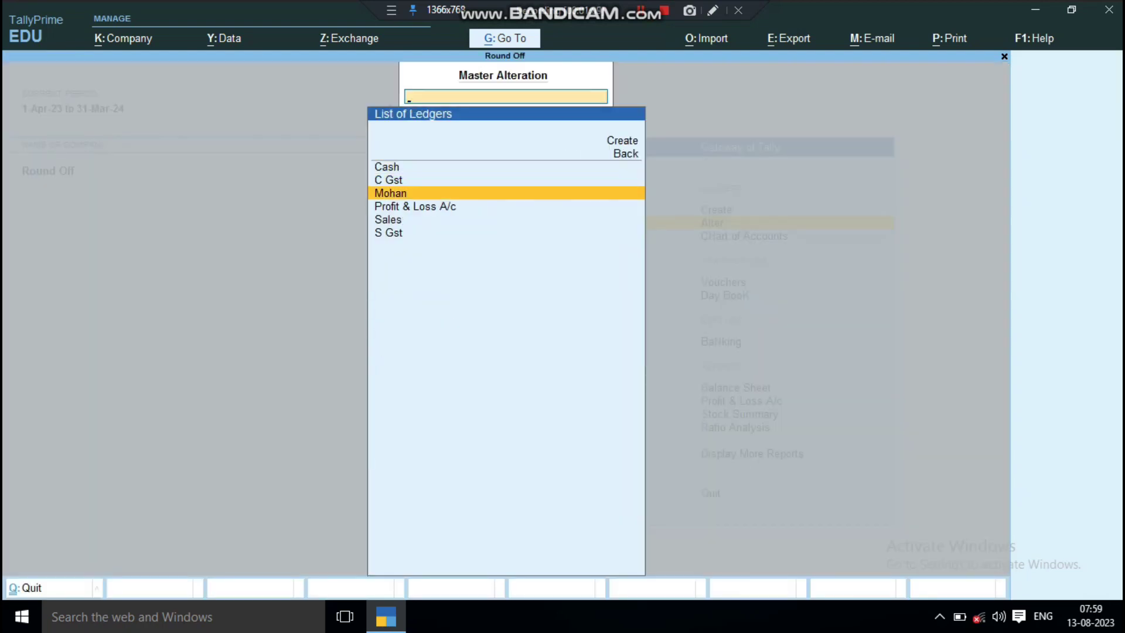
{"action": "key", "text": "Up"}
{"action": "key", "text": "Up"}
{"action": "key", "text": "Up"}
{"action": "key", "text": "Up"}
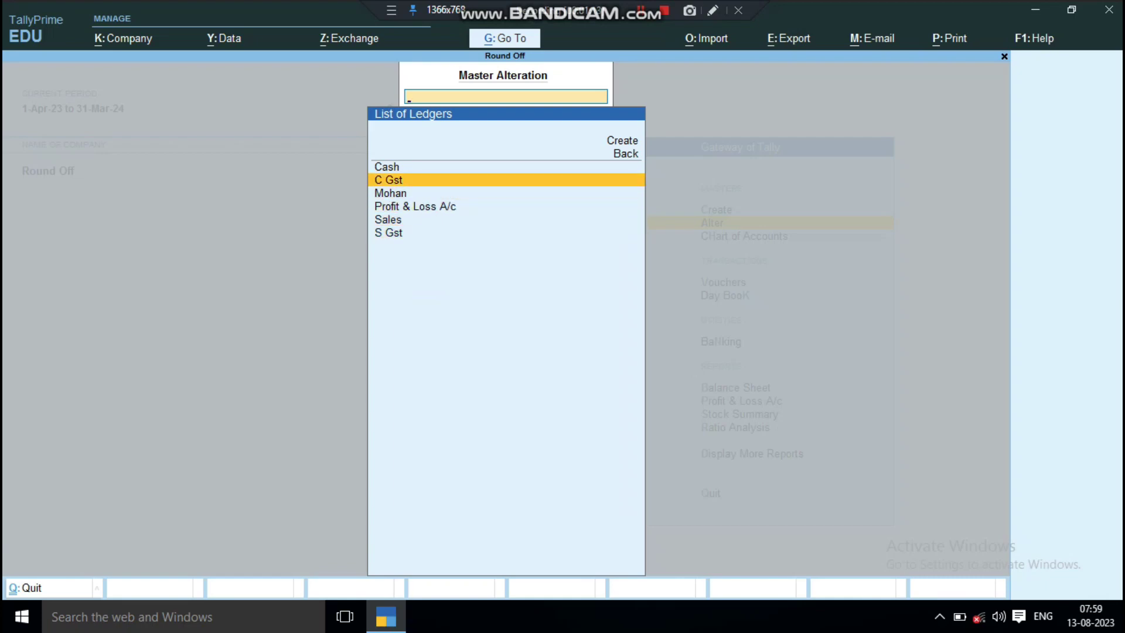
{"action": "key", "text": "Escape"}
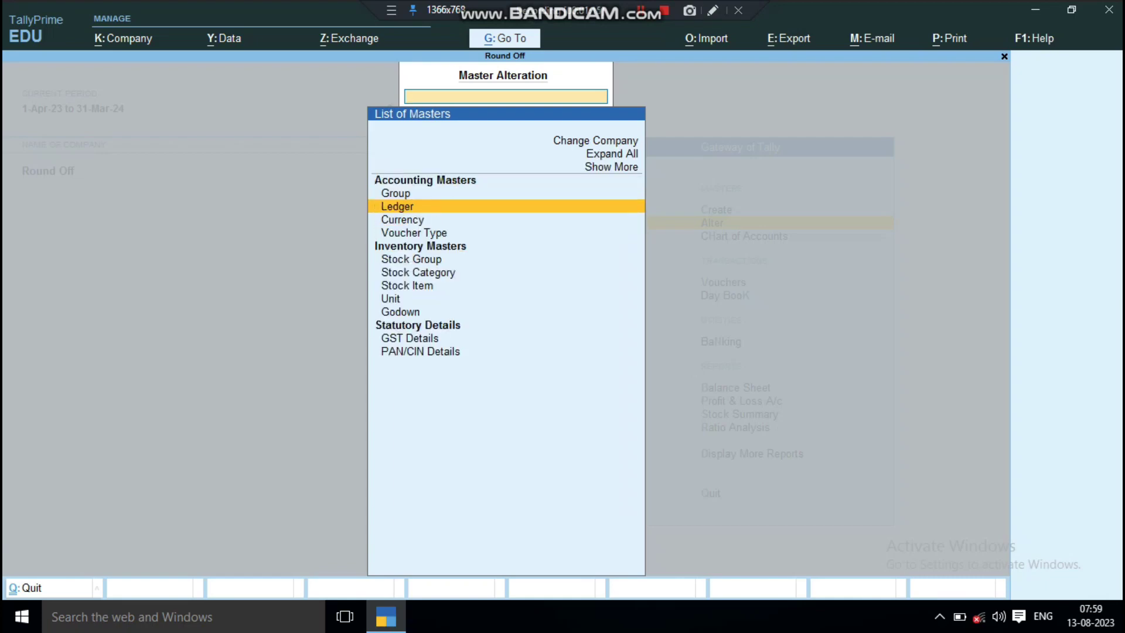
{"action": "key", "text": "Escape"}
{"action": "key", "text": "Escape"}
{"action": "key", "text": "Escape"}
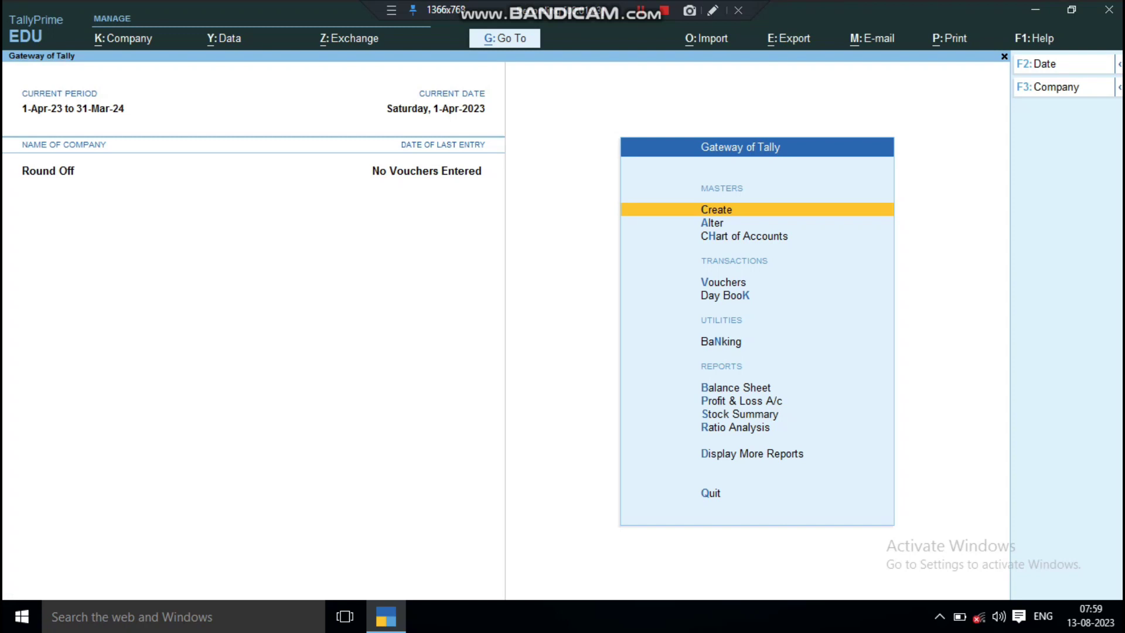
Create a new ledger named 'Round off' under Indirect Incomes.
{"action": "key", "text": "Return"}
{"action": "key", "text": "Down"}
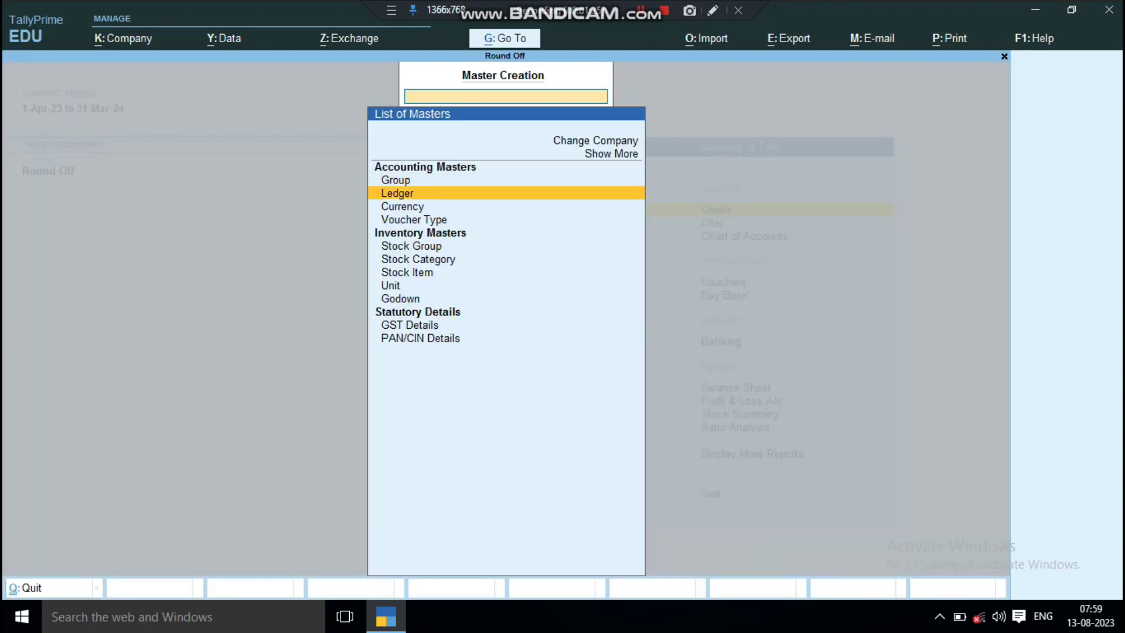
{"action": "key", "text": "Return"}
{"action": "type", "text": "R"}
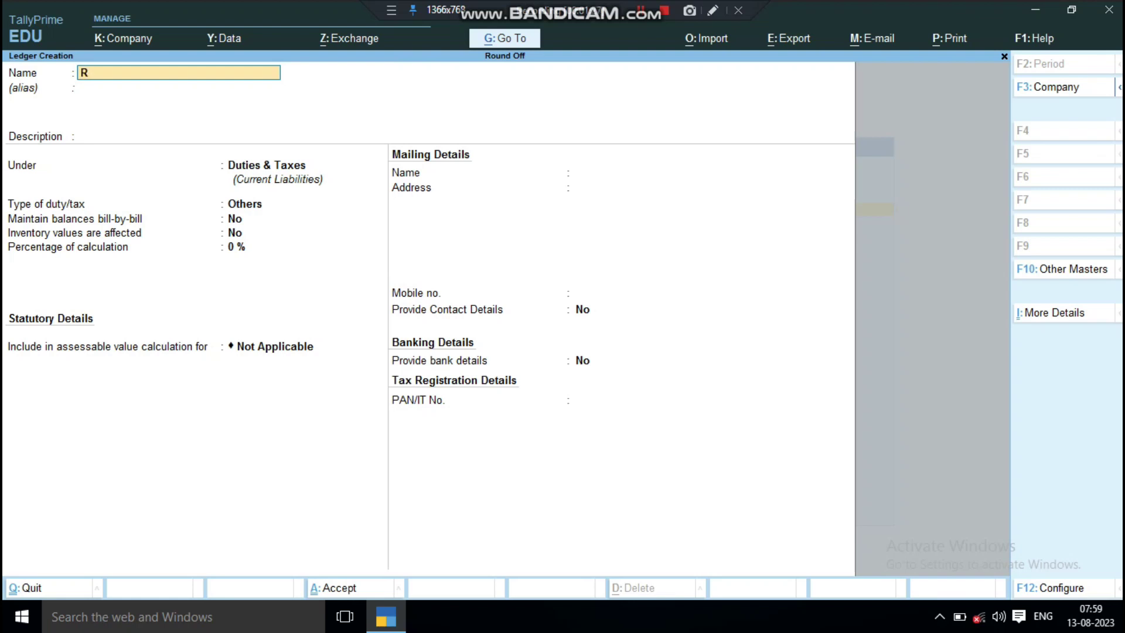
{"action": "type", "text": "ound off"}
{"action": "key", "text": "Return"}
{"action": "key", "text": "Return"}
{"action": "key", "text": "Return"}
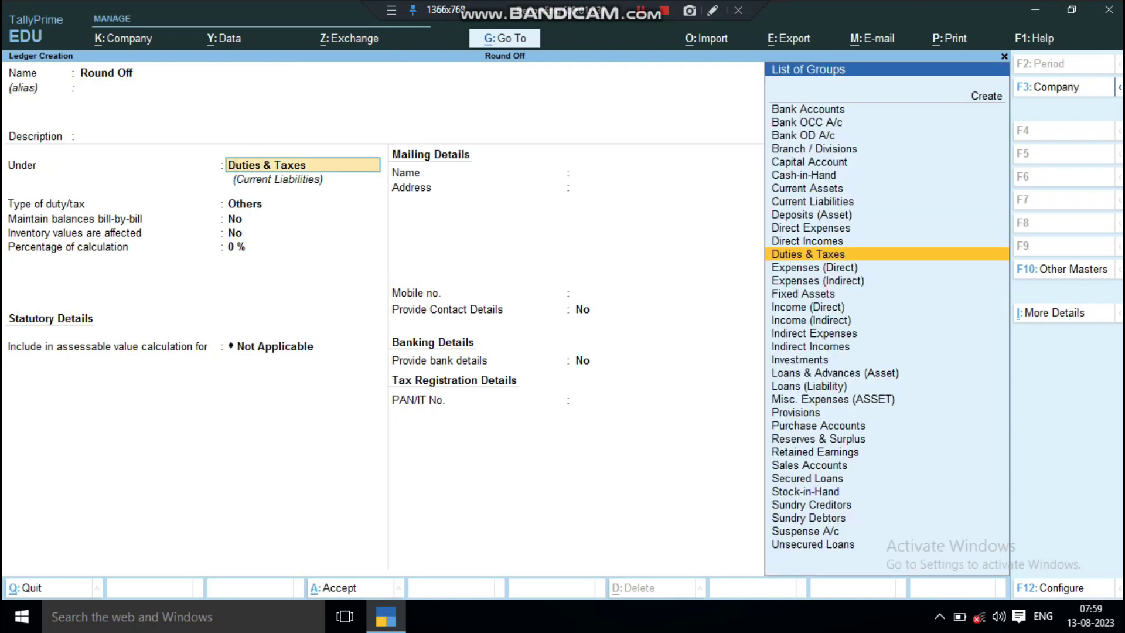
{"action": "key", "text": "BackSpace"}
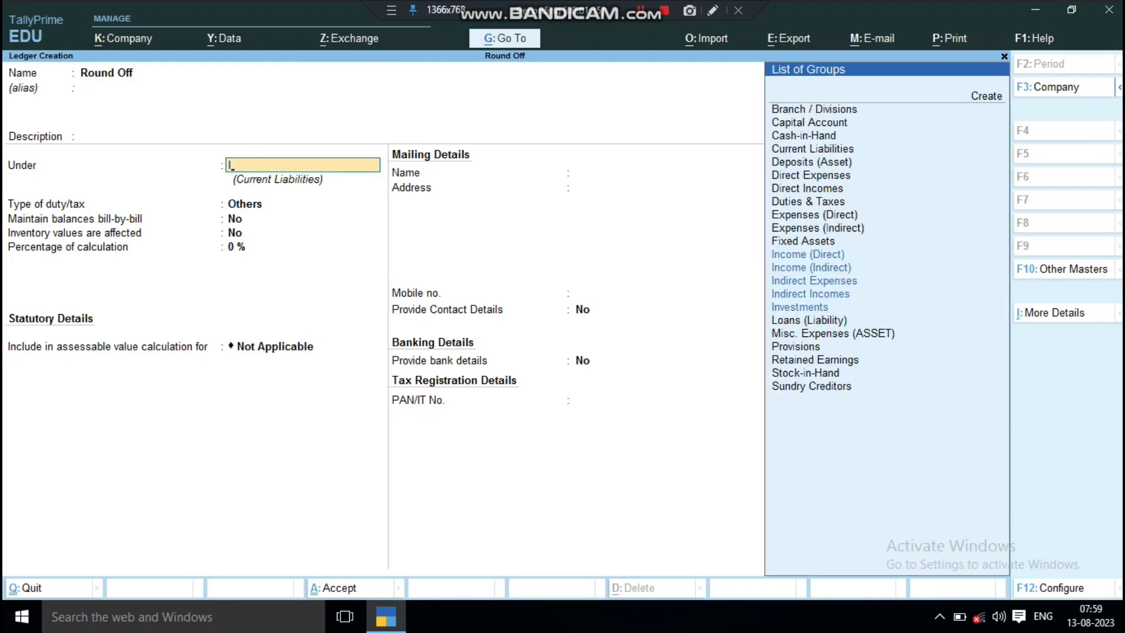
{"action": "key", "text": "Down"}
{"action": "key", "text": "Down"}
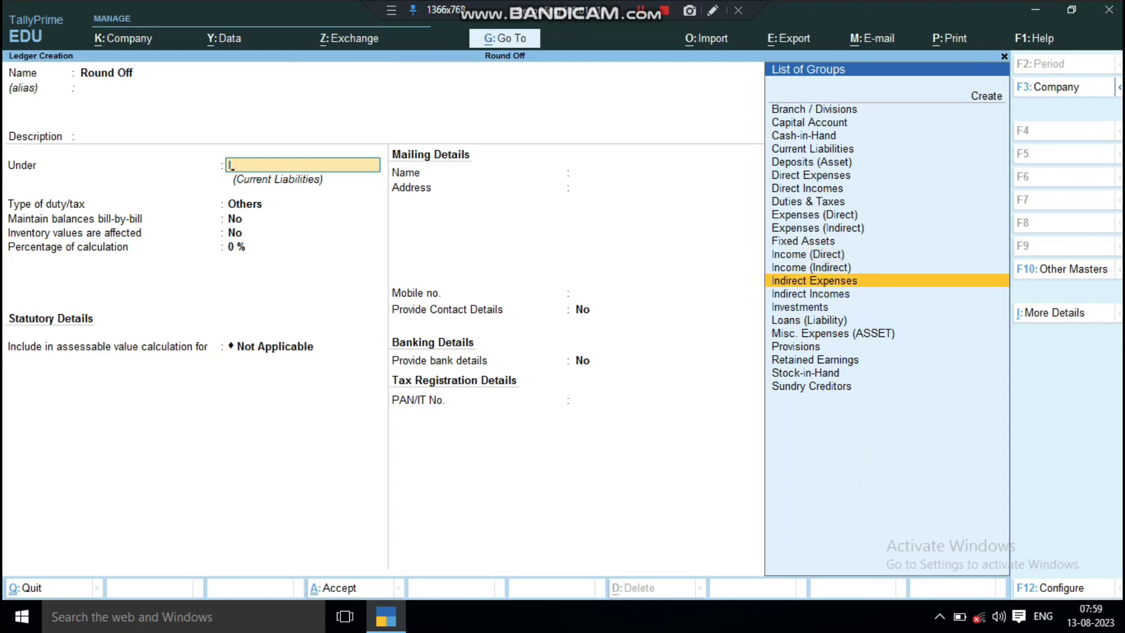
{"action": "key", "text": "Down"}
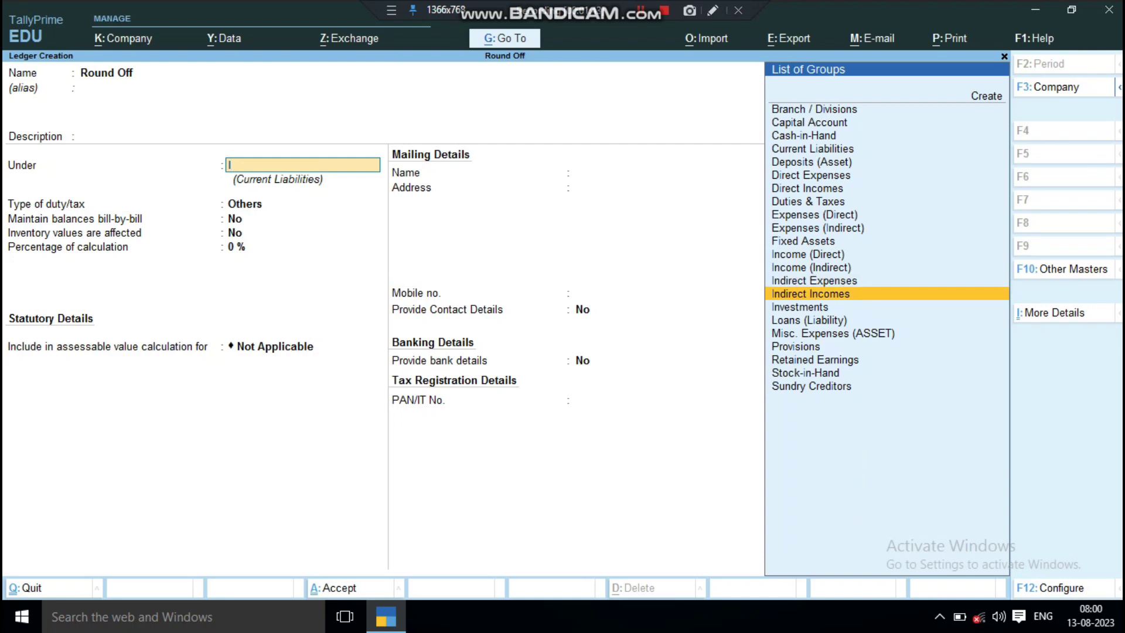
{"action": "key", "text": "Return"}
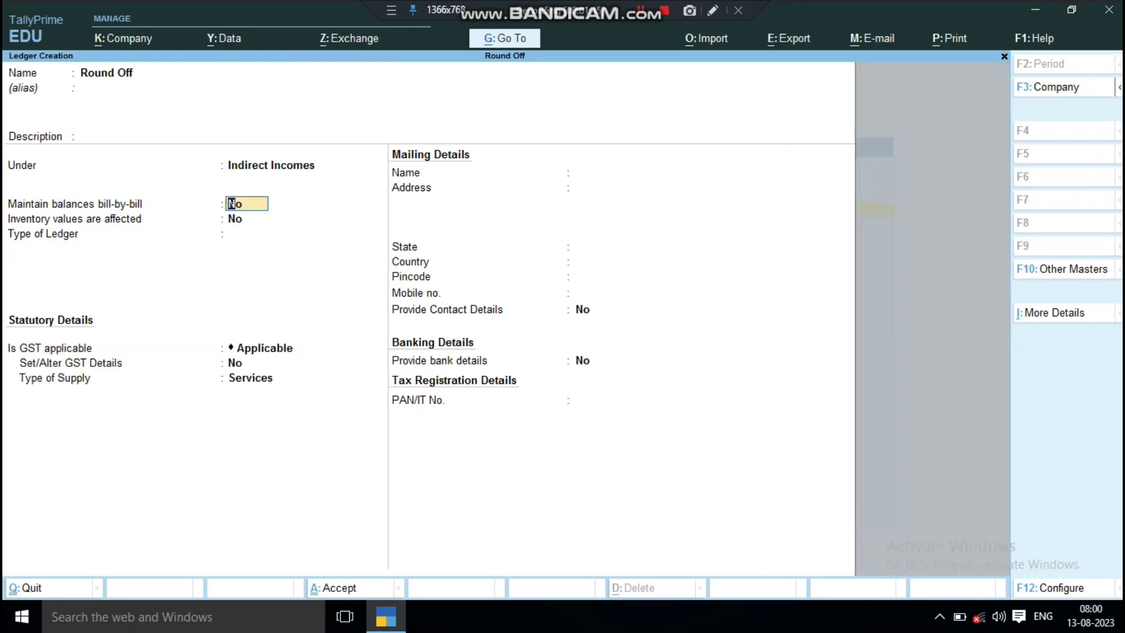
Make it an Invoice Rounding ledger with Normal Rounding and limit 1, and save it.
{"action": "key", "text": "Return"}
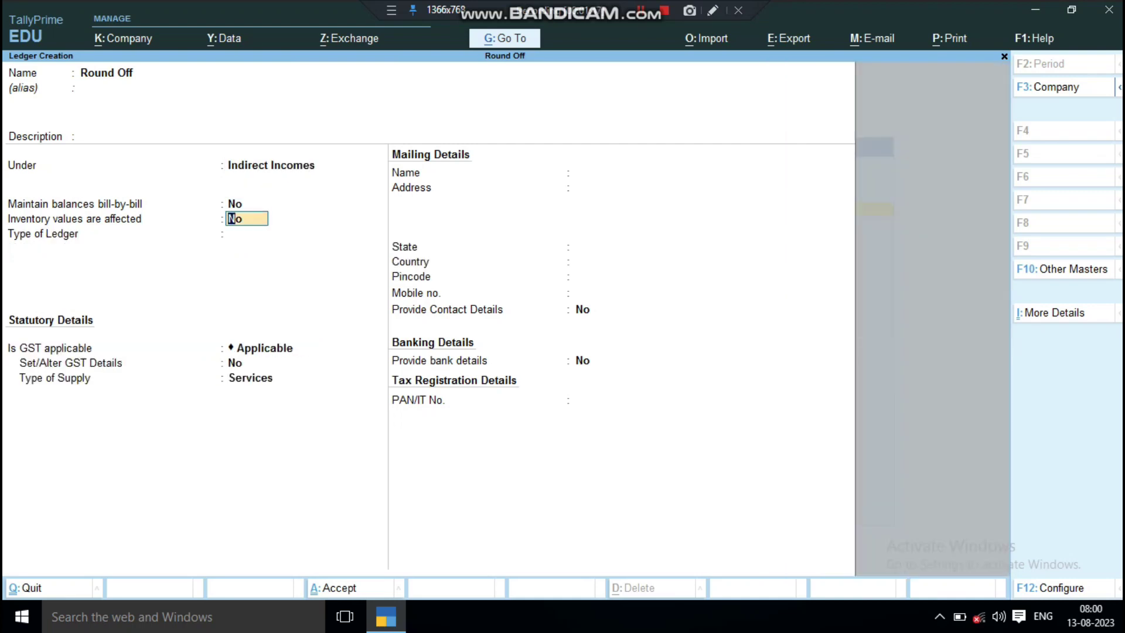
{"action": "key", "text": "Return"}
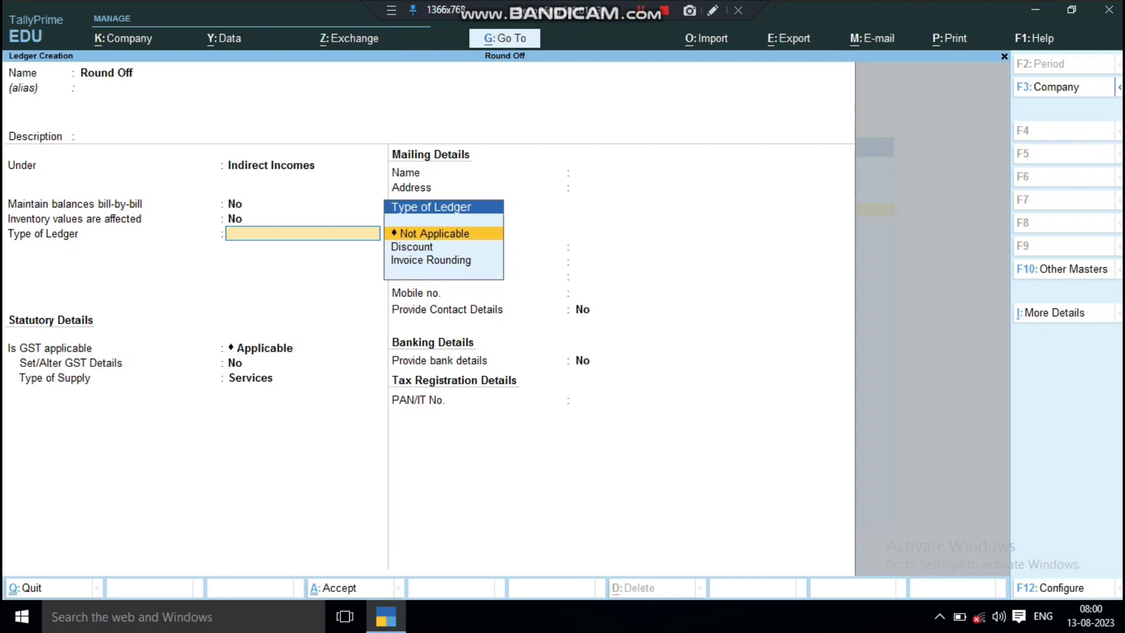
{"action": "key", "text": "Down"}
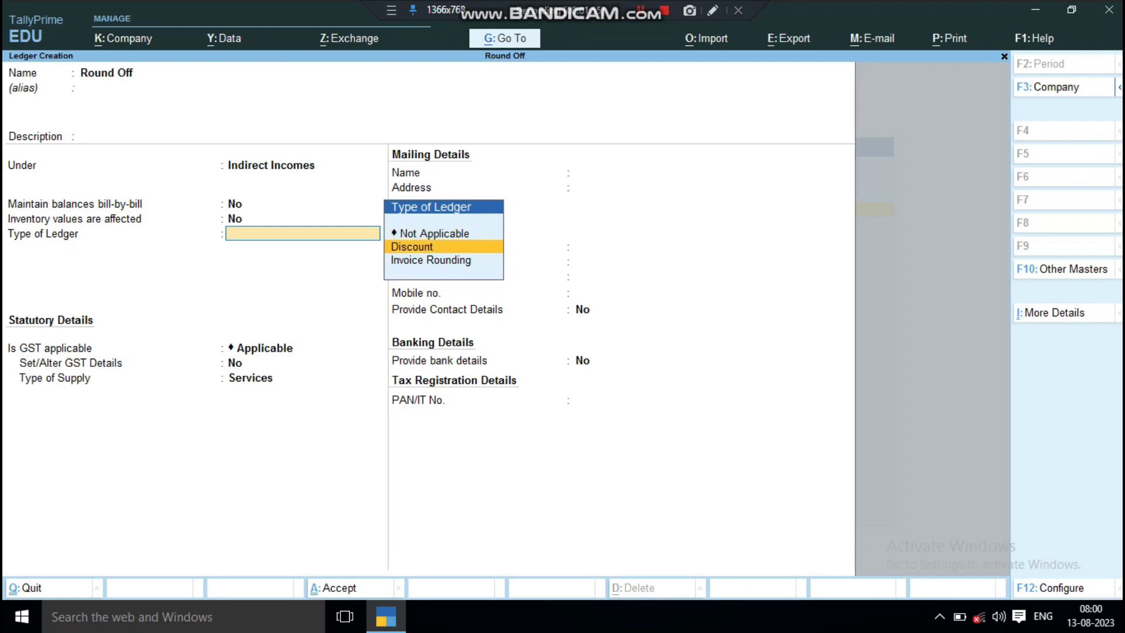
{"action": "key", "text": "Down"}
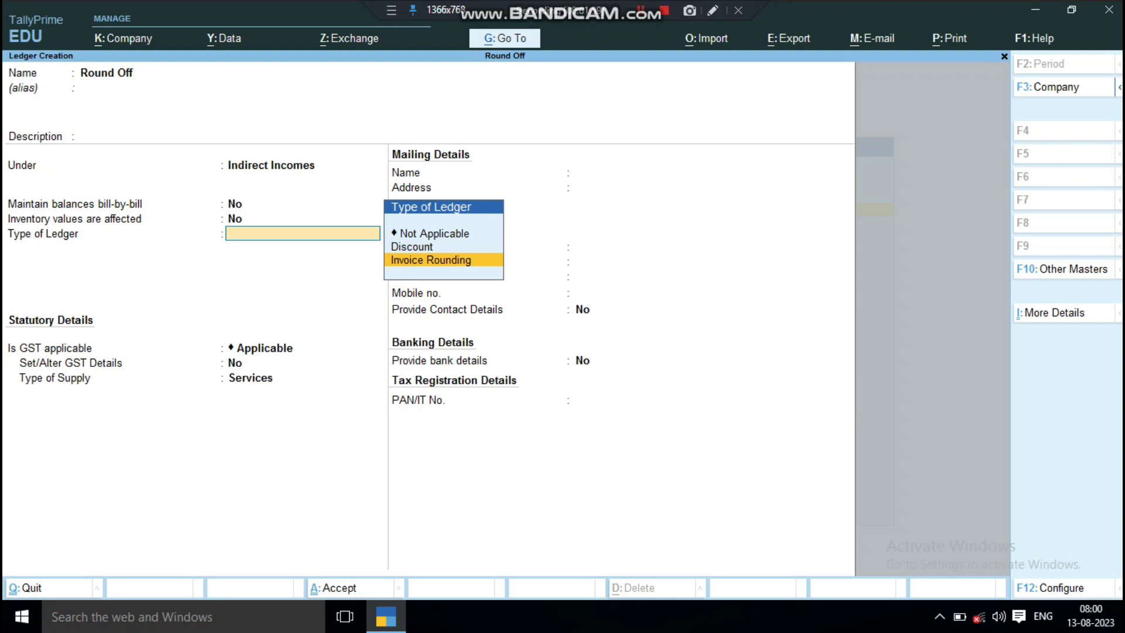
{"action": "key", "text": "Return"}
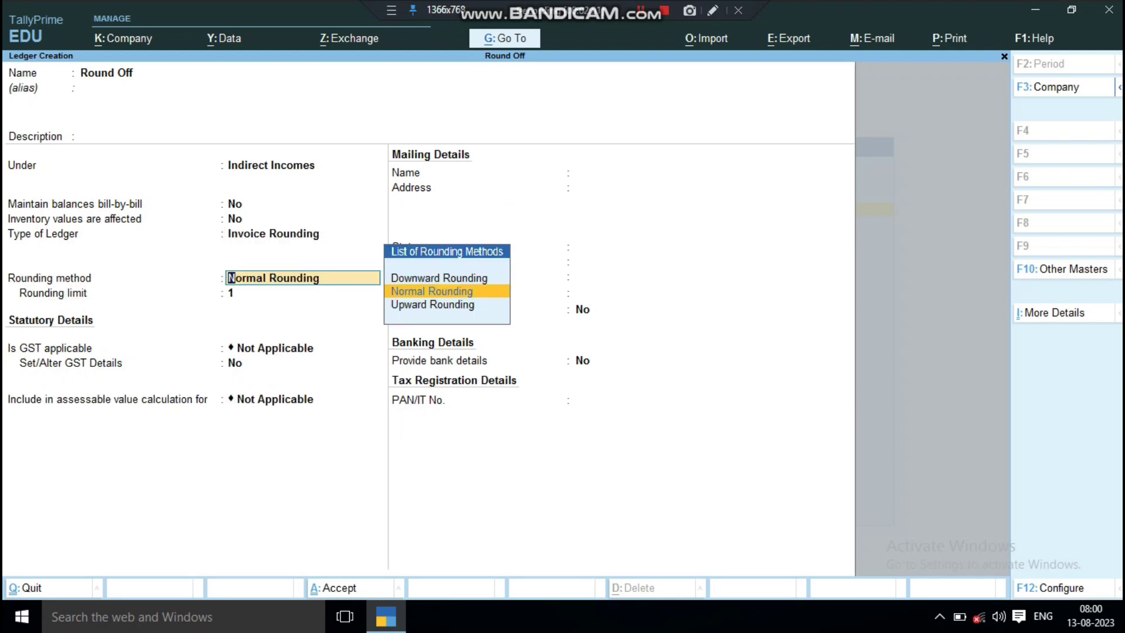
{"action": "key", "text": "Return"}
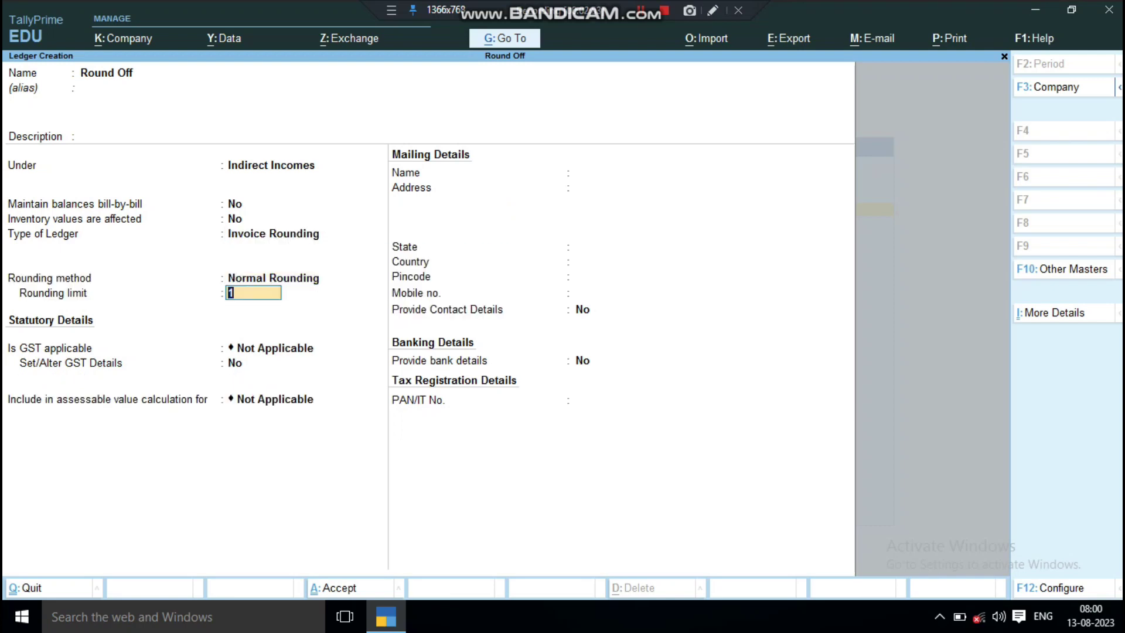
{"action": "key", "text": "Return"}
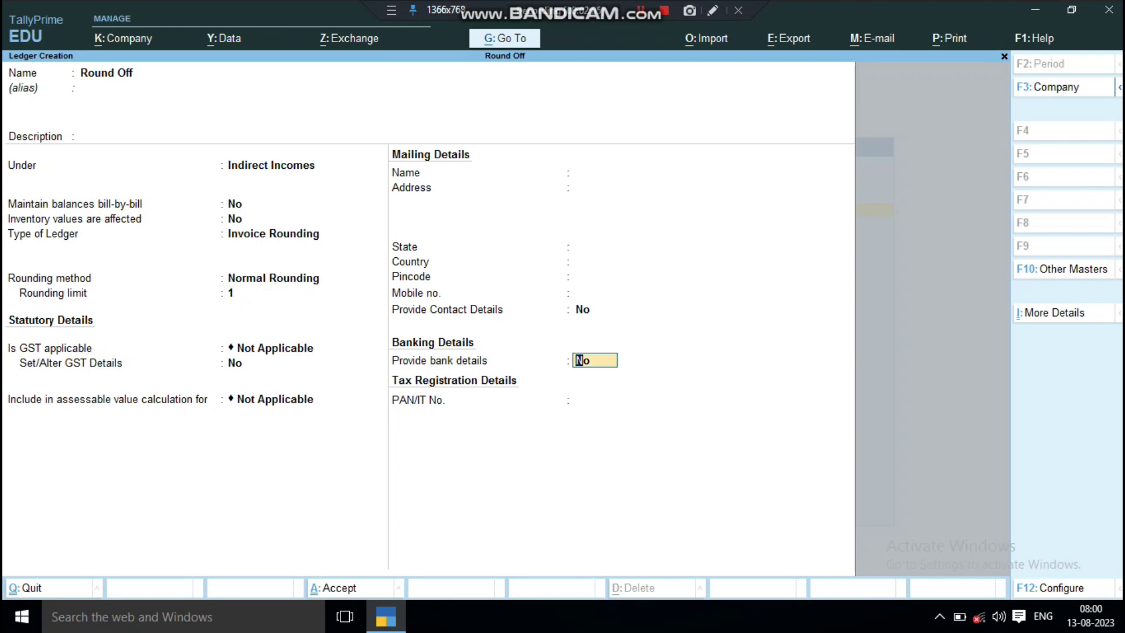
{"action": "key", "text": "Return"}
{"action": "key", "text": "Return"}
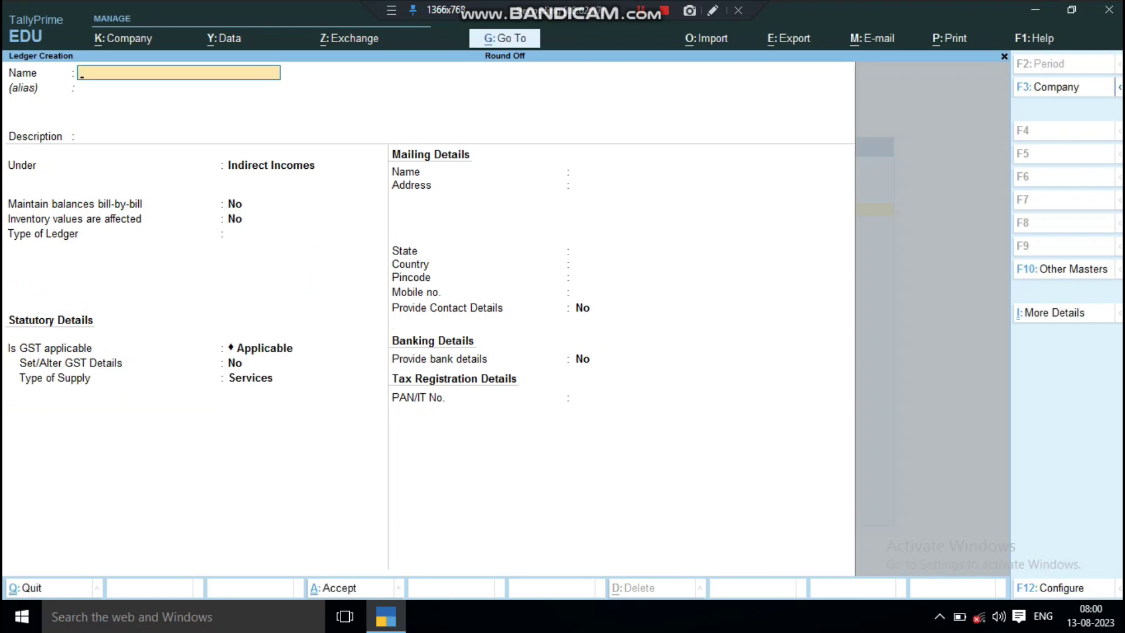
Create a 'Purchase' ledger under Purchase Accounts with Goods as the supply type.
{"action": "type", "text": "Purchase"}
{"action": "key", "text": "Return"}
{"action": "key", "text": "Return"}
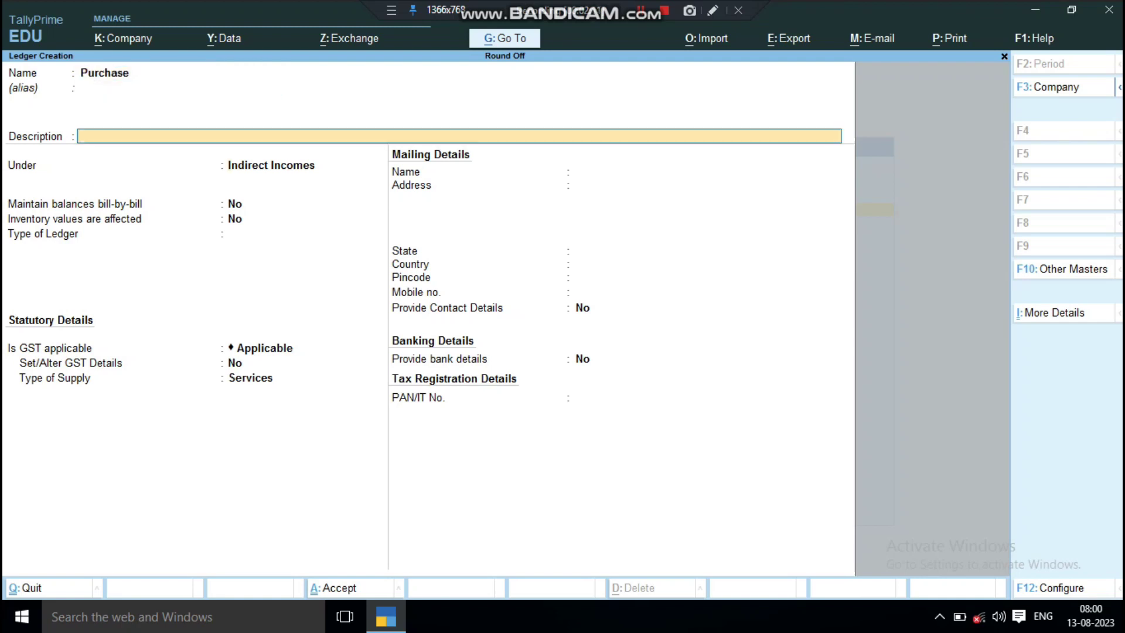
{"action": "key", "text": "Return"}
{"action": "type", "text": "P"}
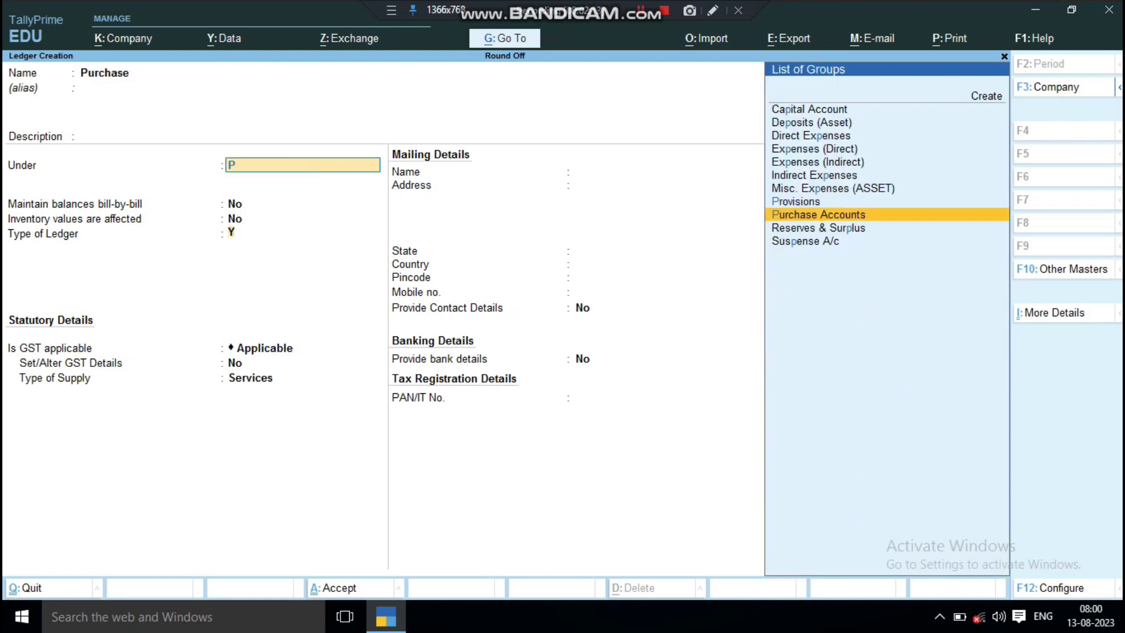
{"action": "key", "text": "Return"}
{"action": "key", "text": "Return"}
{"action": "key", "text": "Return"}
{"action": "key", "text": "Return"}
{"action": "key", "text": "Return"}
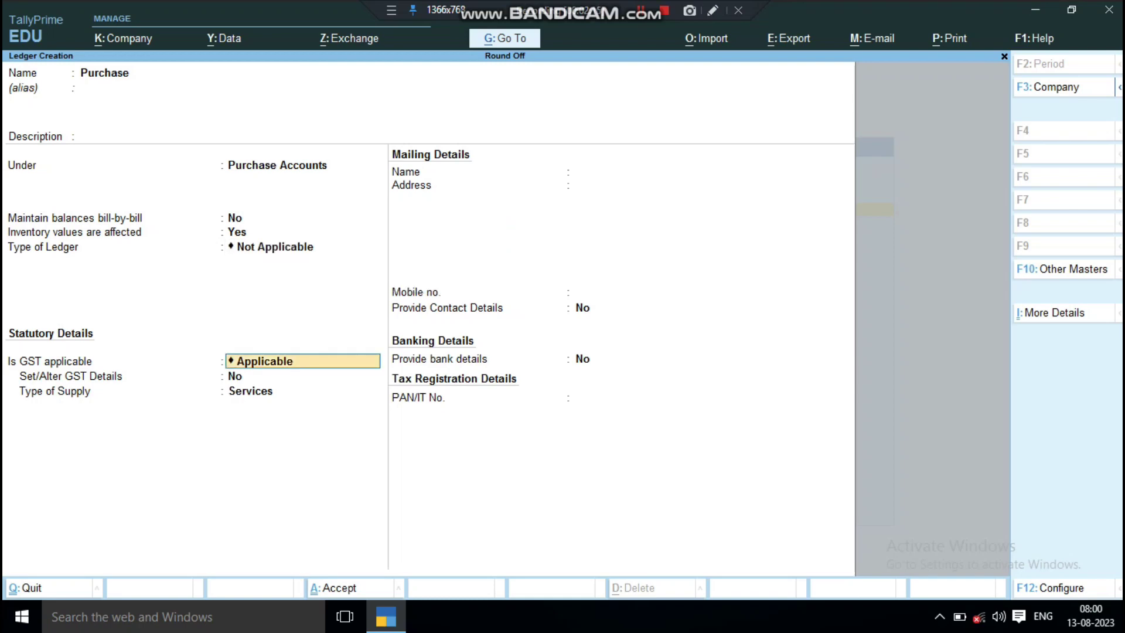
{"action": "key", "text": "Return"}
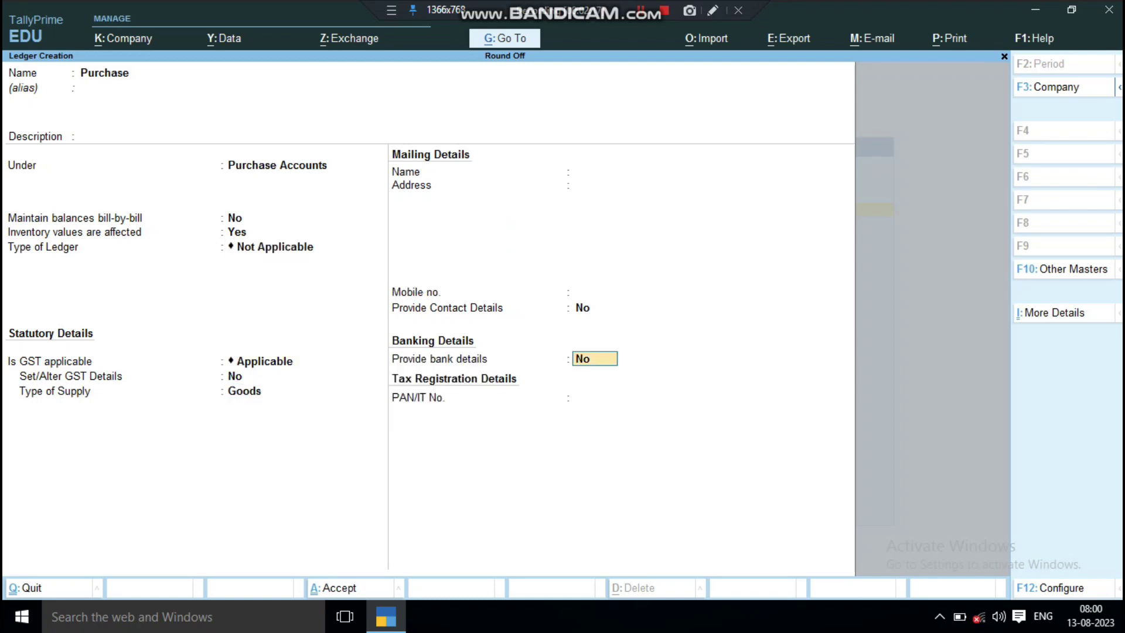
{"action": "key", "text": "Return"}
{"action": "key", "text": "Return"}
Create the supplier's party ledger under Sundry Creditors.
{"action": "type", "text": "Sohan"}
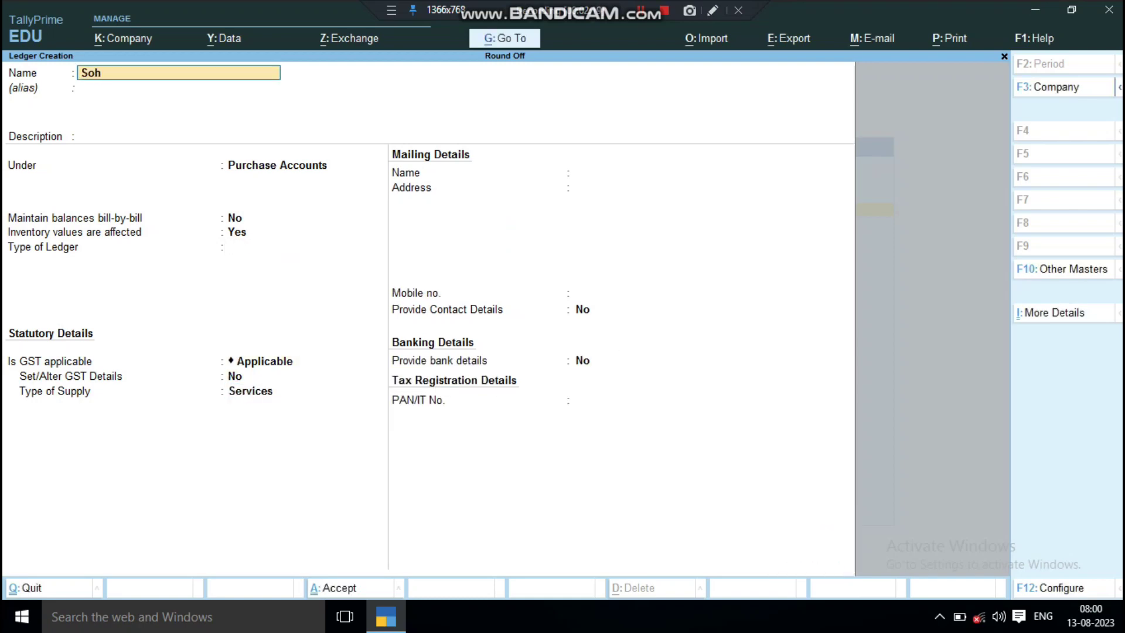
{"action": "key", "text": "Return"}
{"action": "key", "text": "Return"}
{"action": "key", "text": "Return"}
{"action": "type", "text": "s"}
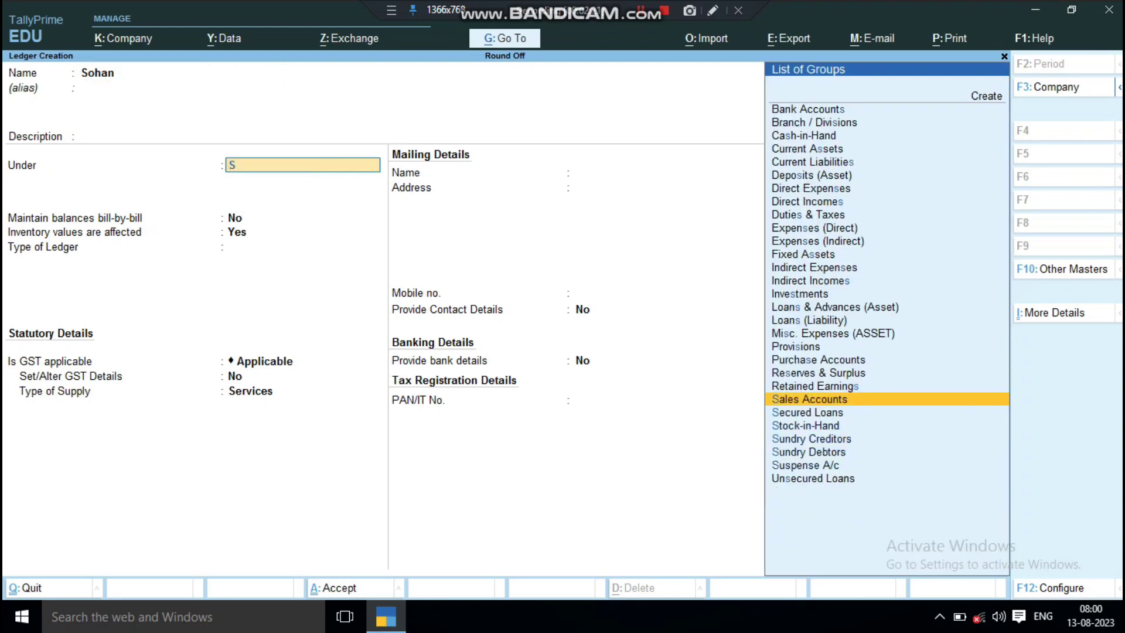
{"action": "key", "text": "Down"}
{"action": "key", "text": "Down"}
{"action": "key", "text": "Down"}
{"action": "key", "text": "Return"}
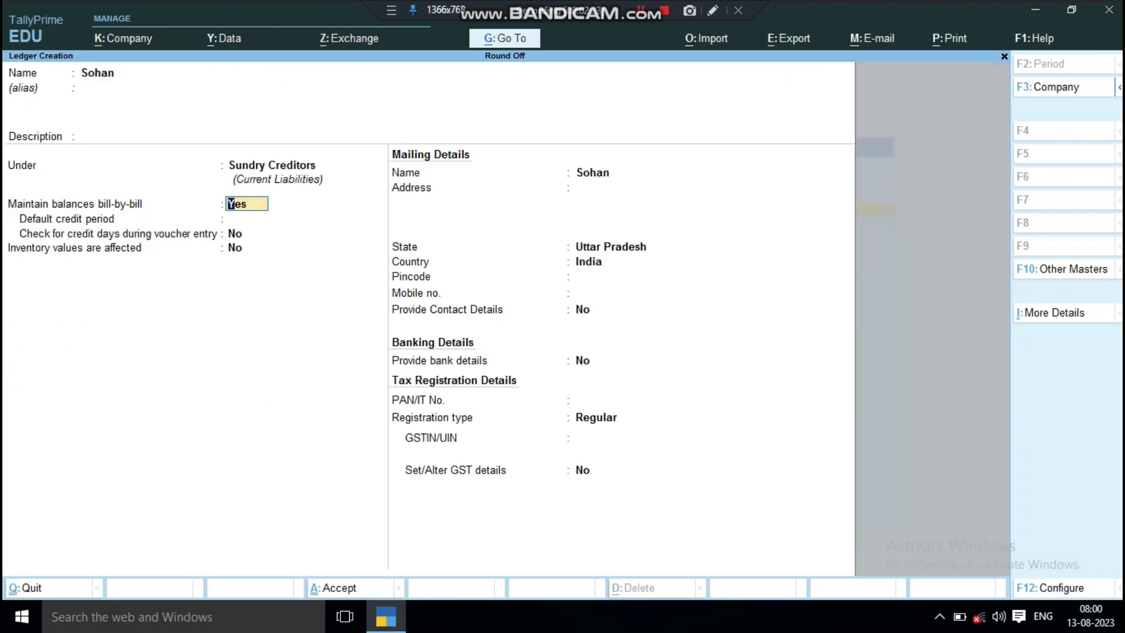
{"action": "key", "text": "Return"}
{"action": "key", "text": "Return"}
{"action": "key", "text": "Return"}
{"action": "key", "text": "Return"}
{"action": "key", "text": "Return"}
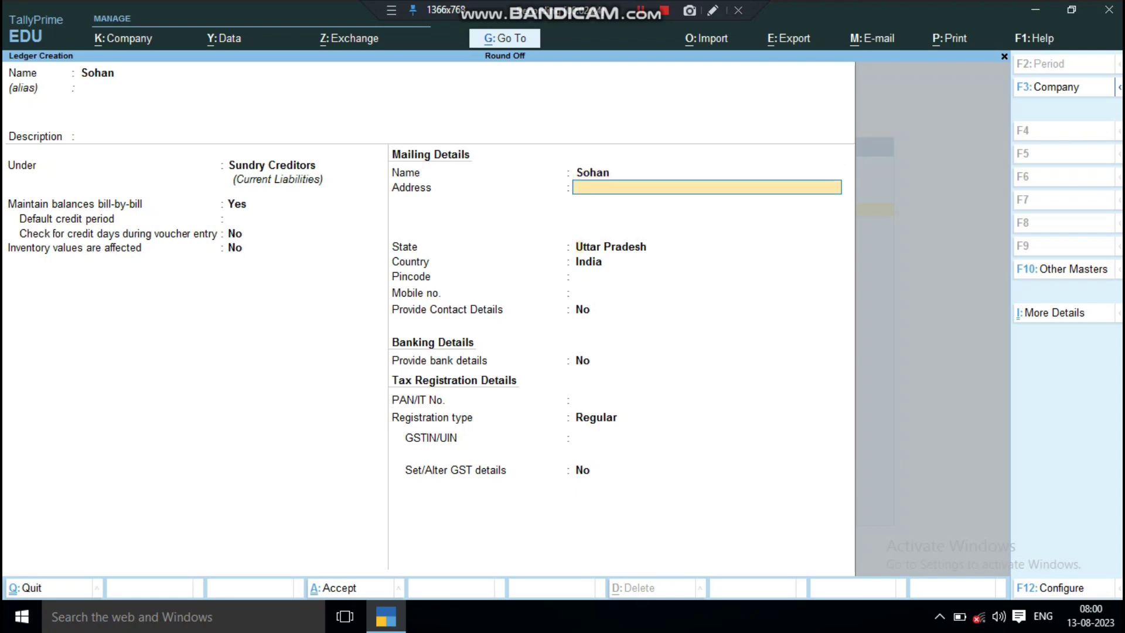
{"action": "key", "text": "Return"}
{"action": "key", "text": "Return"}
{"action": "key", "text": "Return"}
{"action": "key", "text": "Return"}
{"action": "key", "text": "Return"}
{"action": "key", "text": "Return"}
{"action": "key", "text": "Return"}
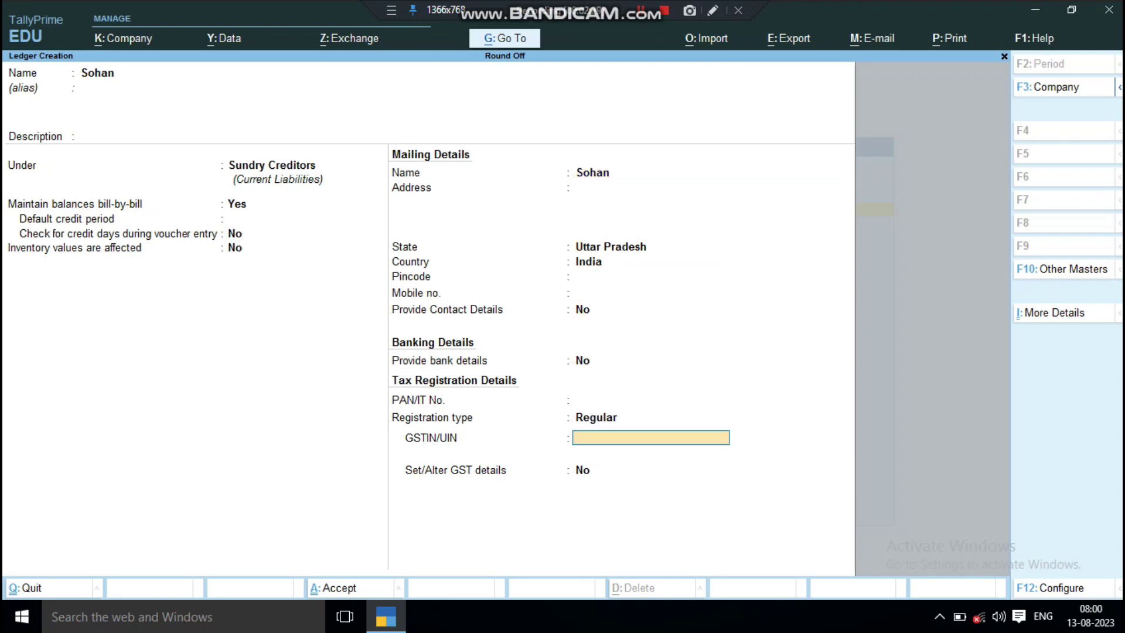
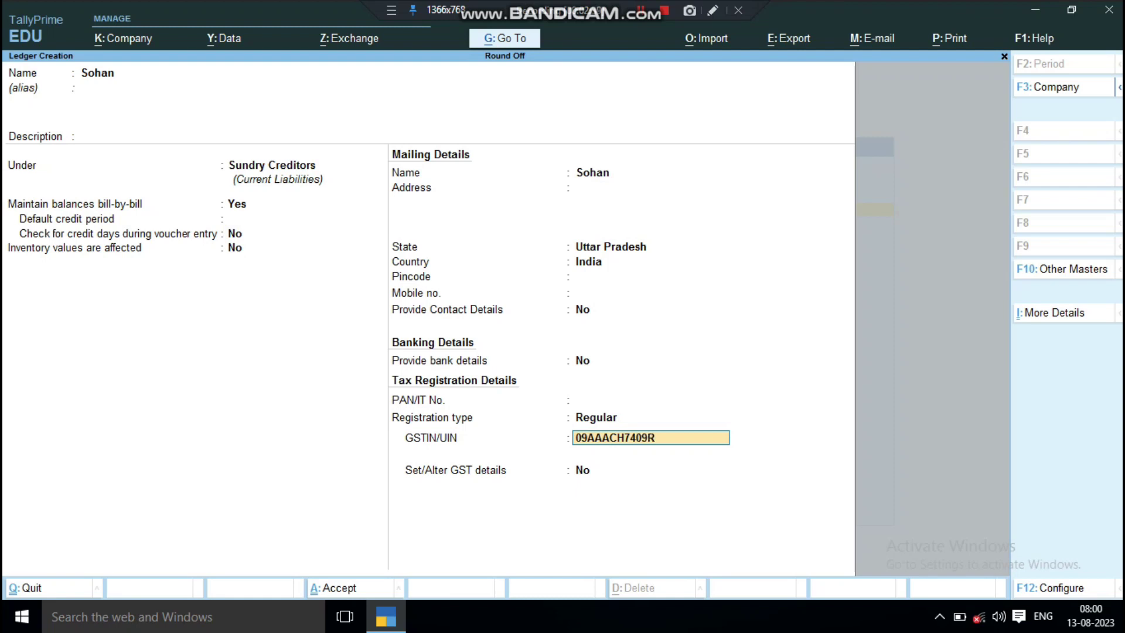
Enter the supplier's GSTIN, save the ledger, and return to the Gateway of Tally.
{"action": "key", "text": "Return"}
{"action": "key", "text": "Return"}
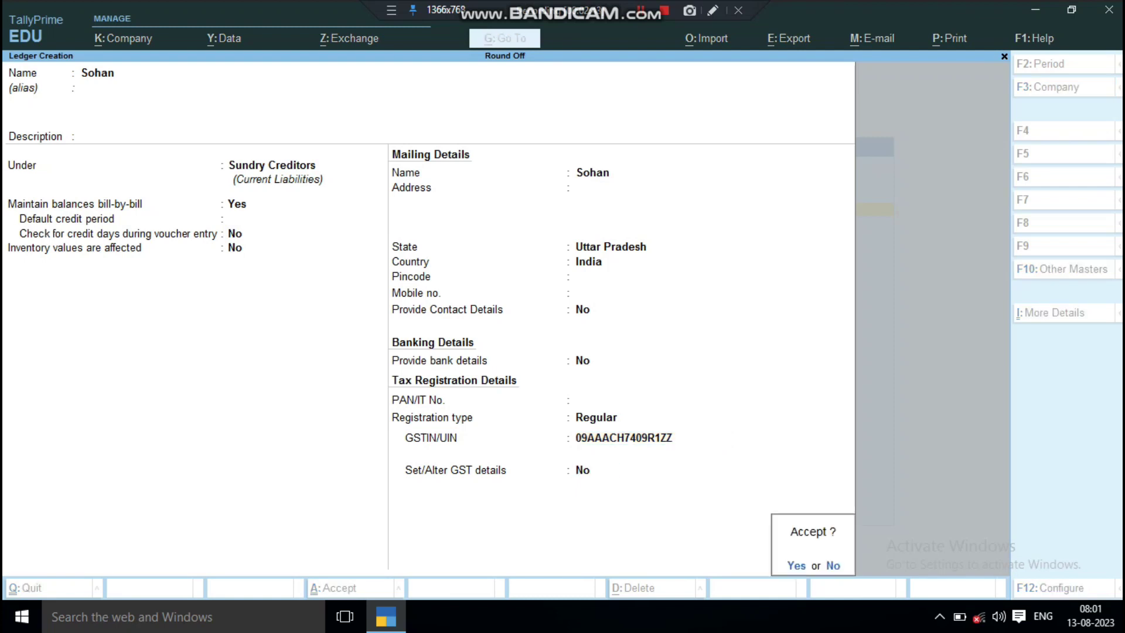
{"action": "key", "text": "Return"}
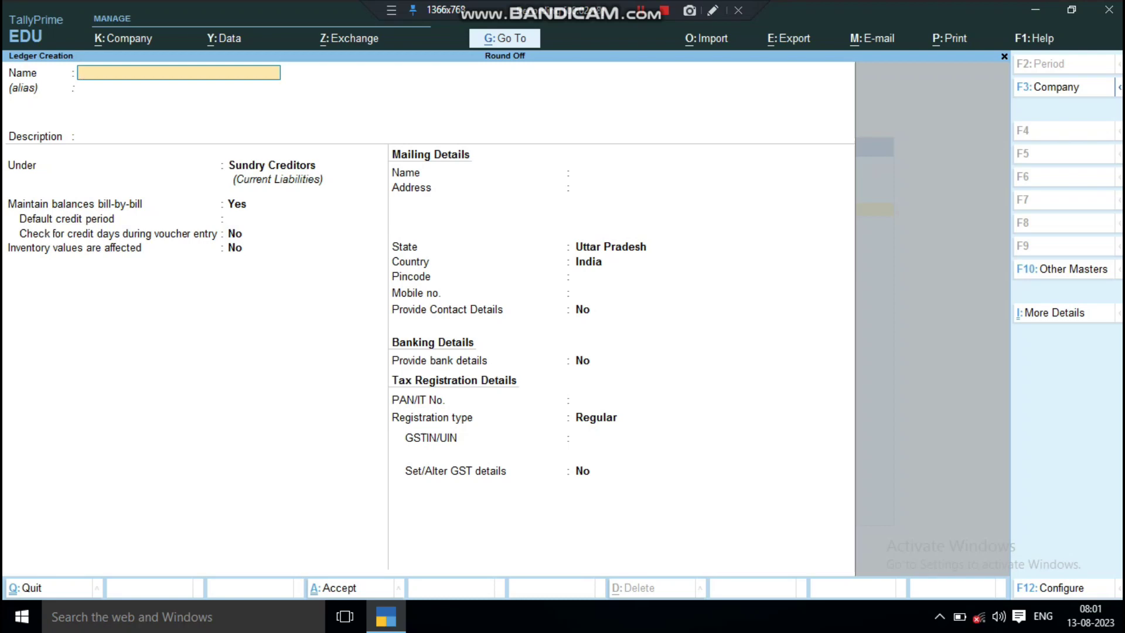
{"action": "key", "text": "Escape"}
{"action": "key", "text": "Escape"}
{"action": "key", "text": "Escape"}
{"action": "key", "text": "Escape"}
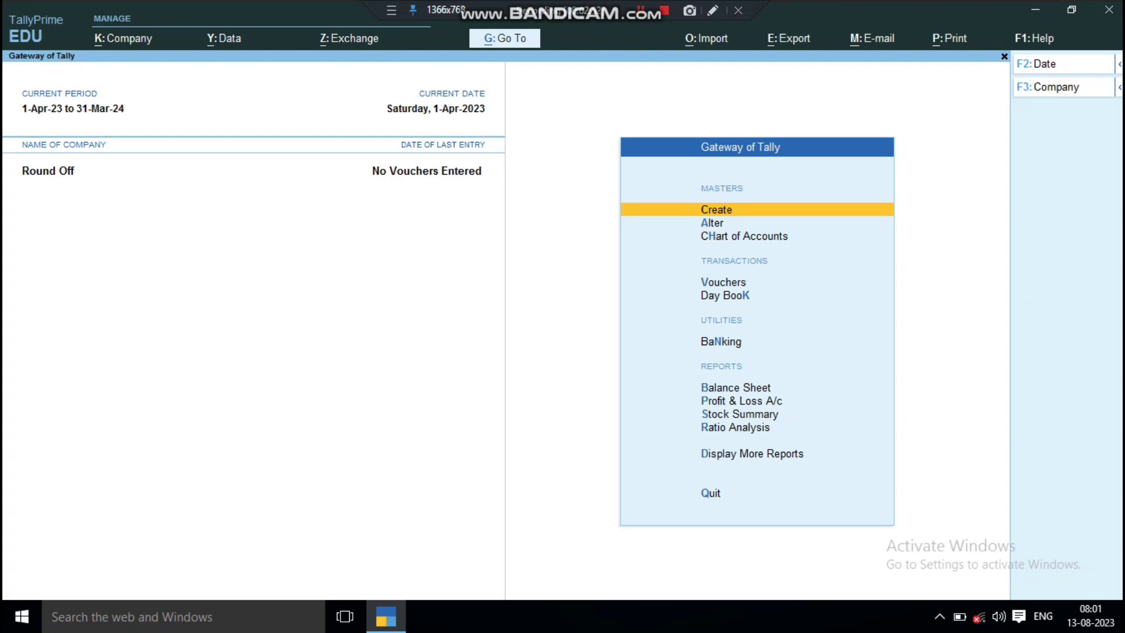
Start a Purchase voucher with supplier invoice number 1.
{"action": "key", "text": "Down"}
{"action": "key", "text": "Down"}
{"action": "key", "text": "Down"}
{"action": "key", "text": "Return"}
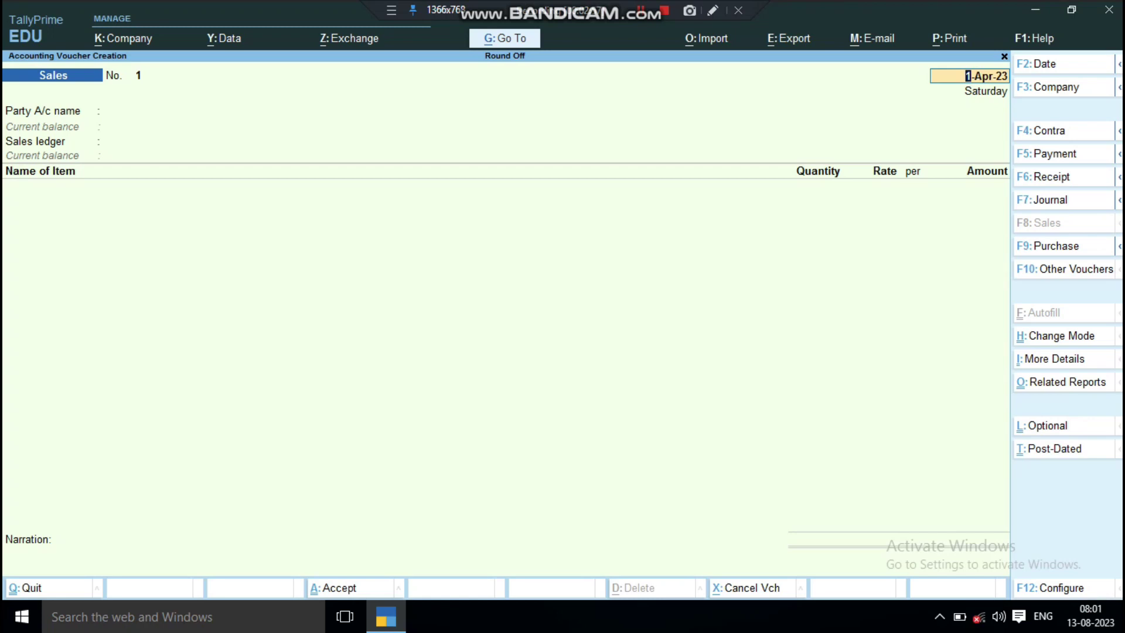
{"action": "key", "text": "F9"}
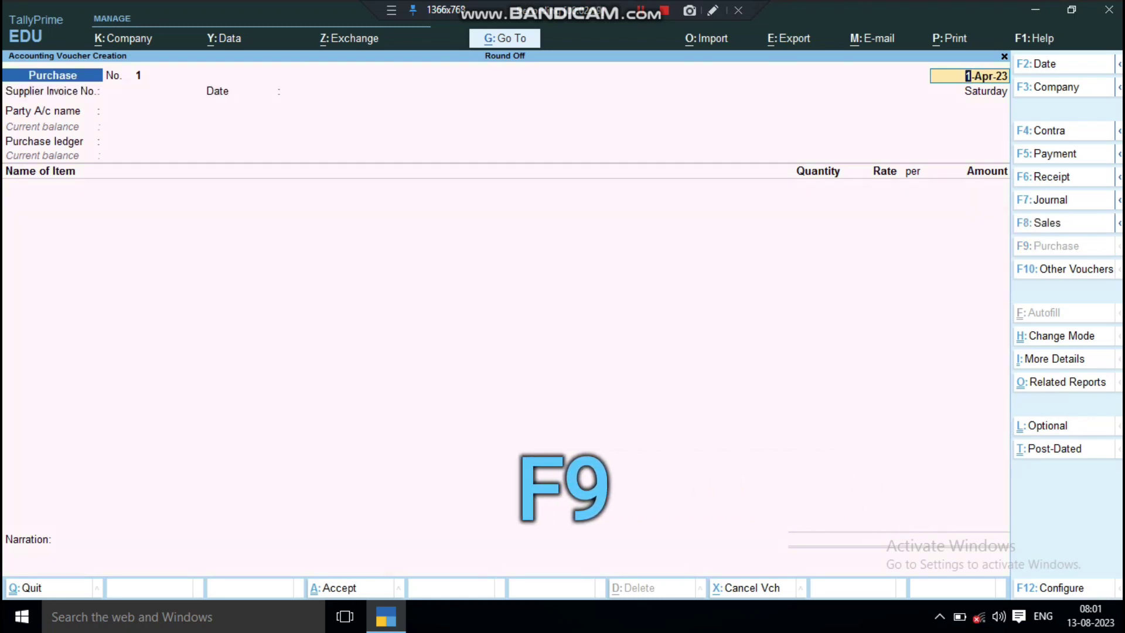
{"action": "key", "text": "Return"}
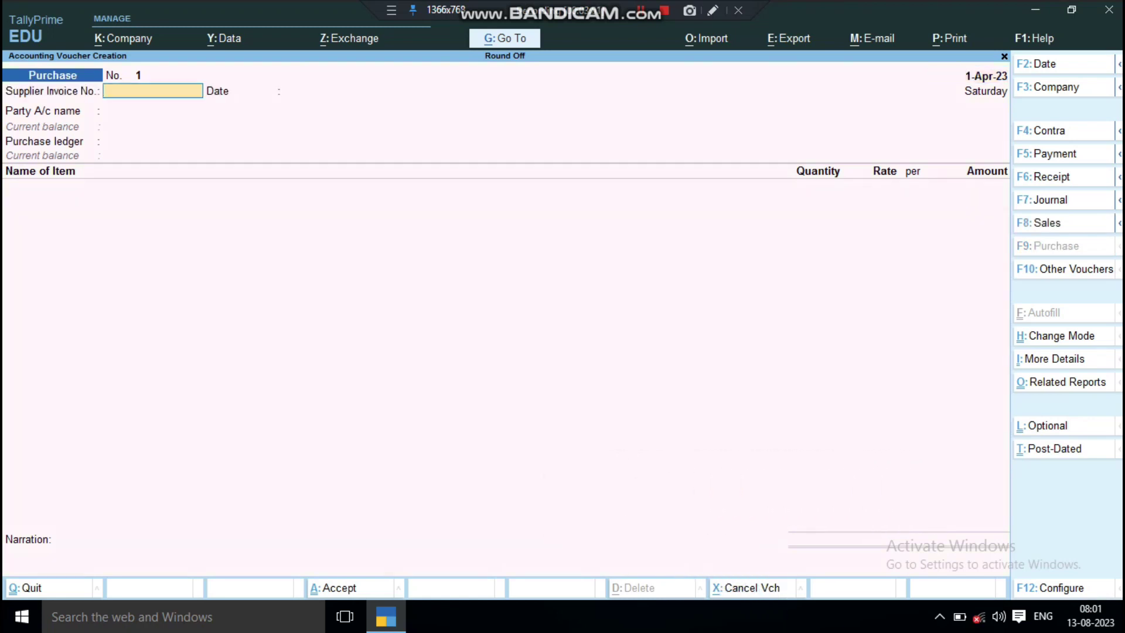
{"action": "type", "text": "1"}
{"action": "key", "text": "Return"}
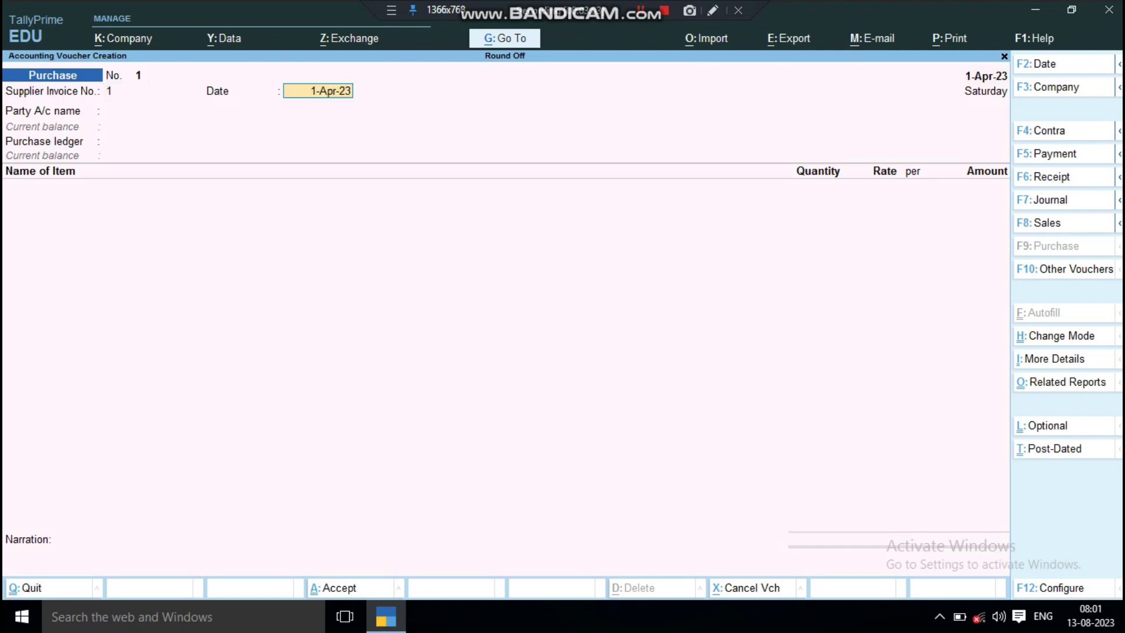
Keep date 1-Apr-23, choose the supplier as party, and use the Purchase ledger.
{"action": "key", "text": "Return"}
{"action": "key", "text": "Down"}
{"action": "key", "text": "Down"}
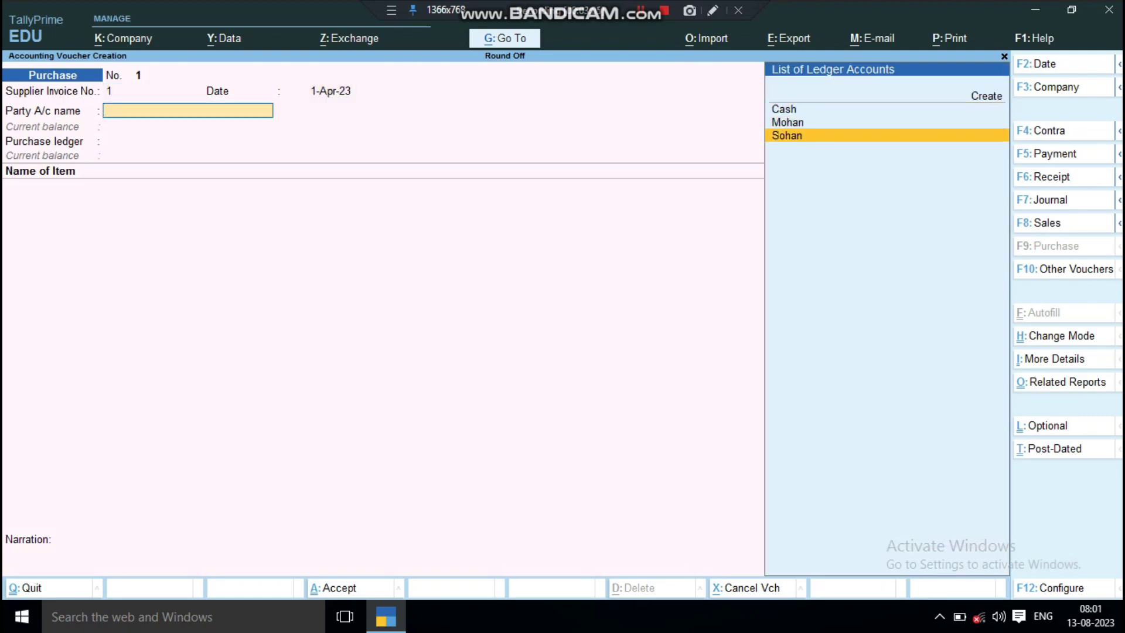
{"action": "key", "text": "Return"}
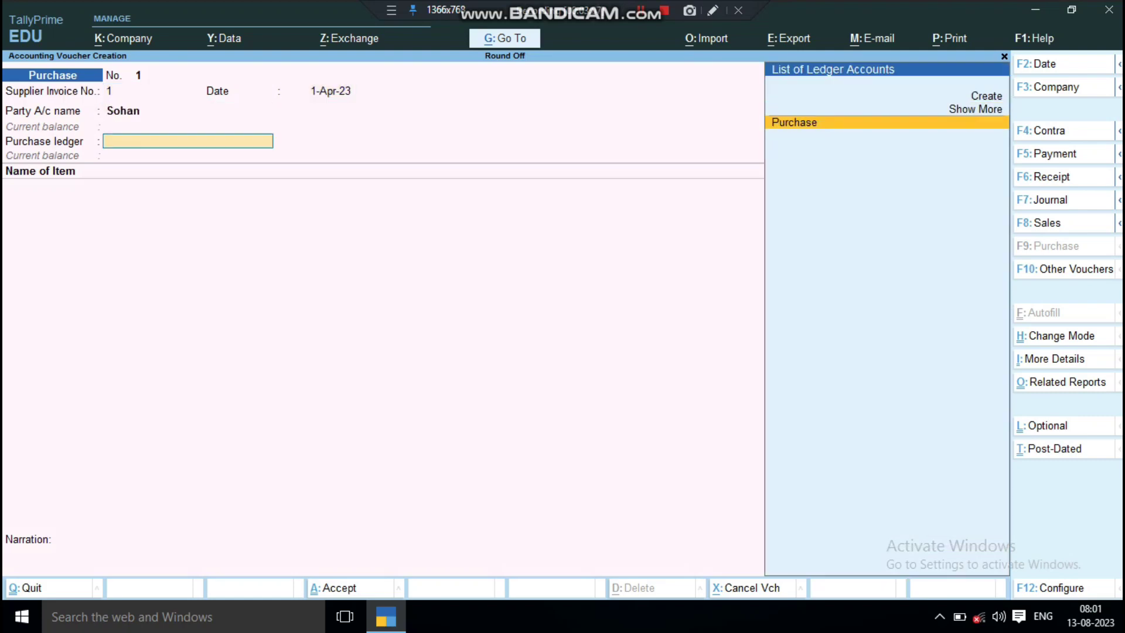
{"action": "key", "text": "Return"}
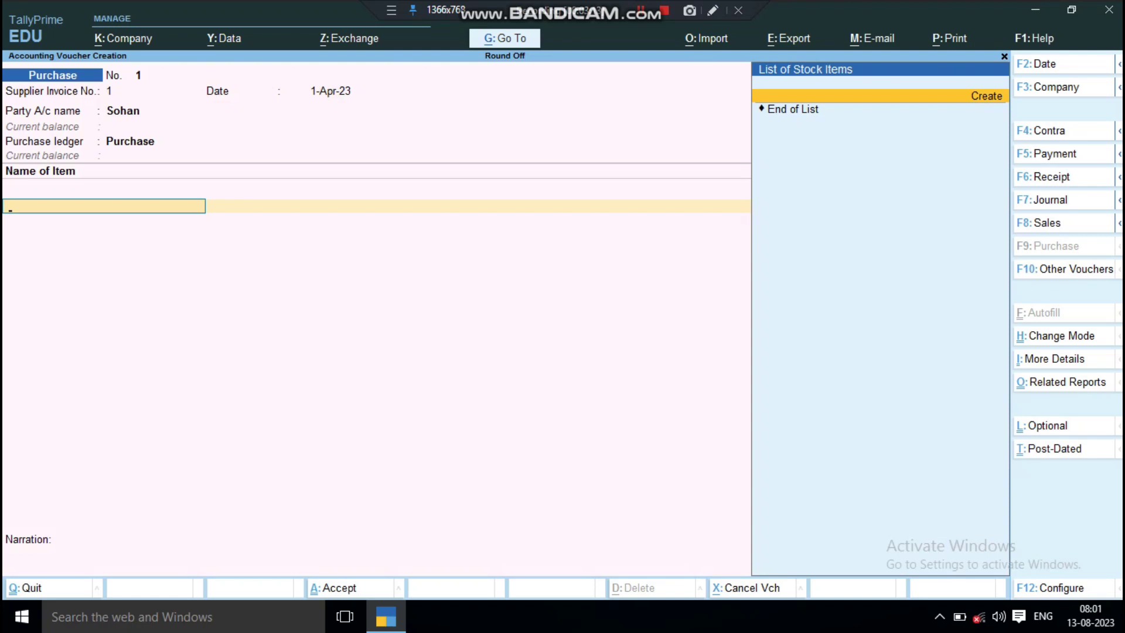
{"action": "key", "text": "alt+c"}
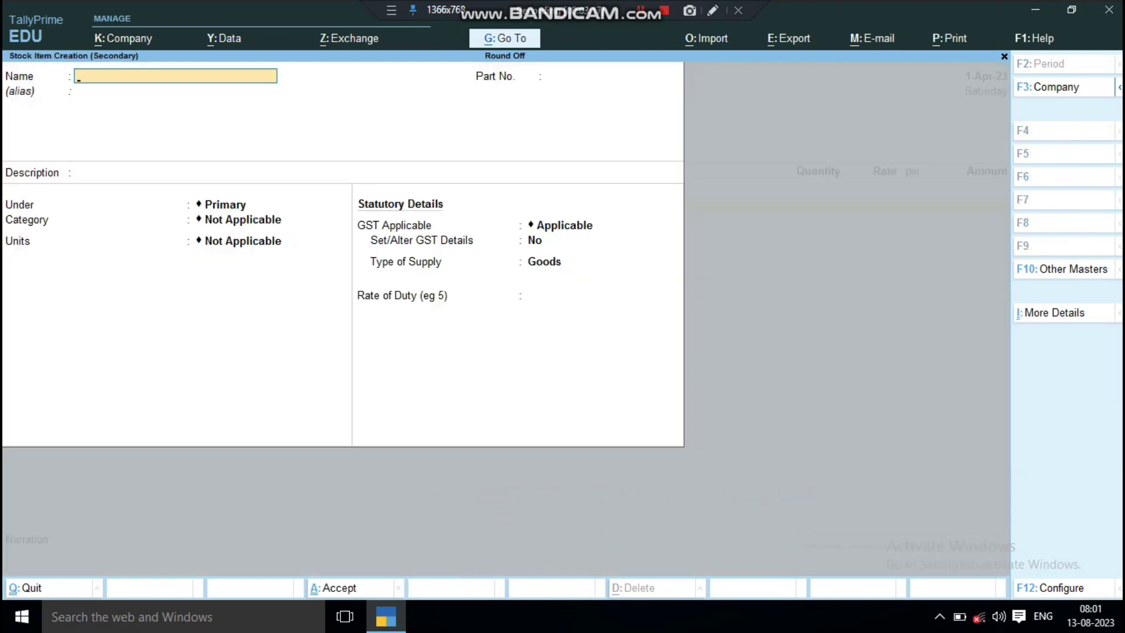
Name the new stock item 'Samsung S21' and place it under a new Samsung group.
{"action": "type", "text": "Samsung S21"}
{"action": "key", "text": "Return"}
{"action": "key", "text": "Return"}
{"action": "key", "text": "Return"}
{"action": "key", "text": "Return"}
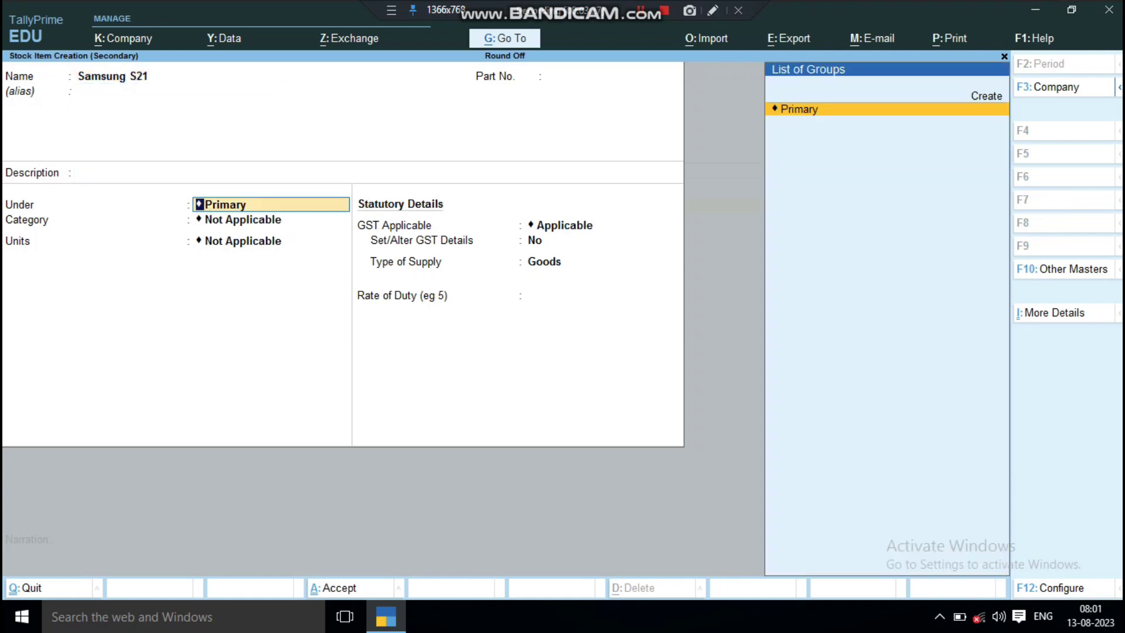
{"action": "key", "text": "alt+c"}
{"action": "type", "text": "Sa"}
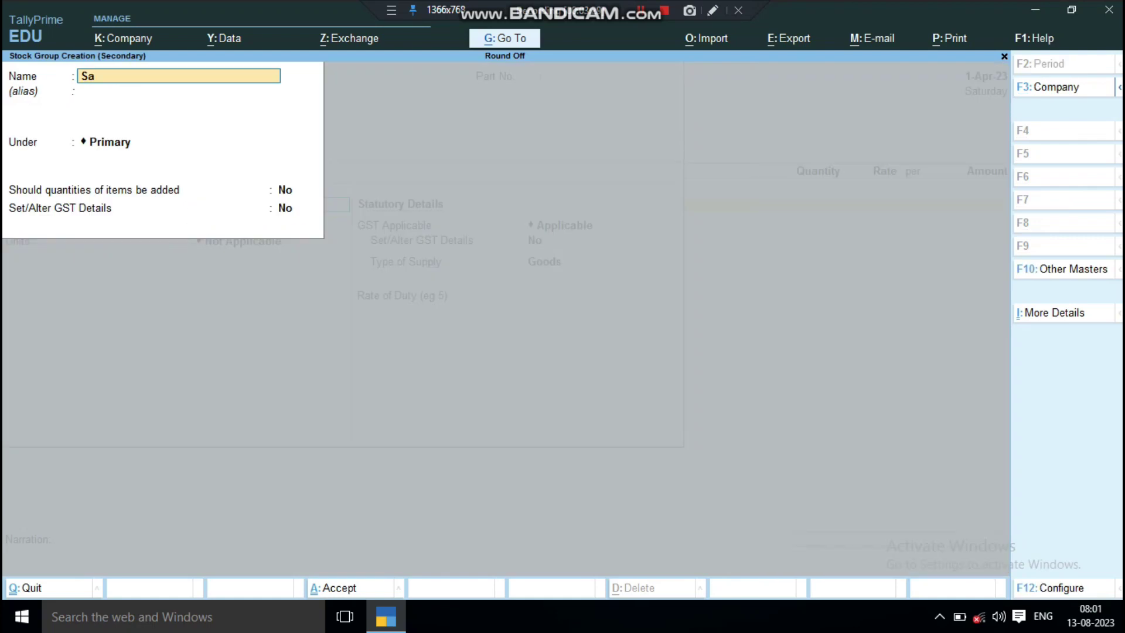
{"action": "type", "text": "msung"}
{"action": "key", "text": "Return"}
{"action": "key", "text": "Return"}
{"action": "key", "text": "Return"}
{"action": "key", "text": "Return"}
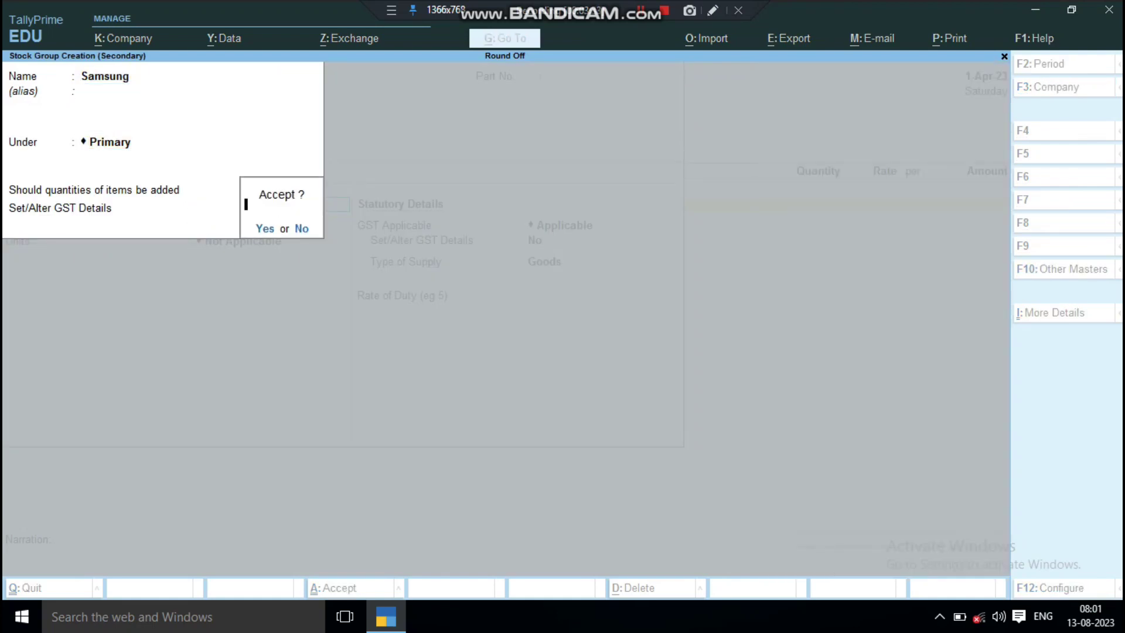
{"action": "key", "text": "Return"}
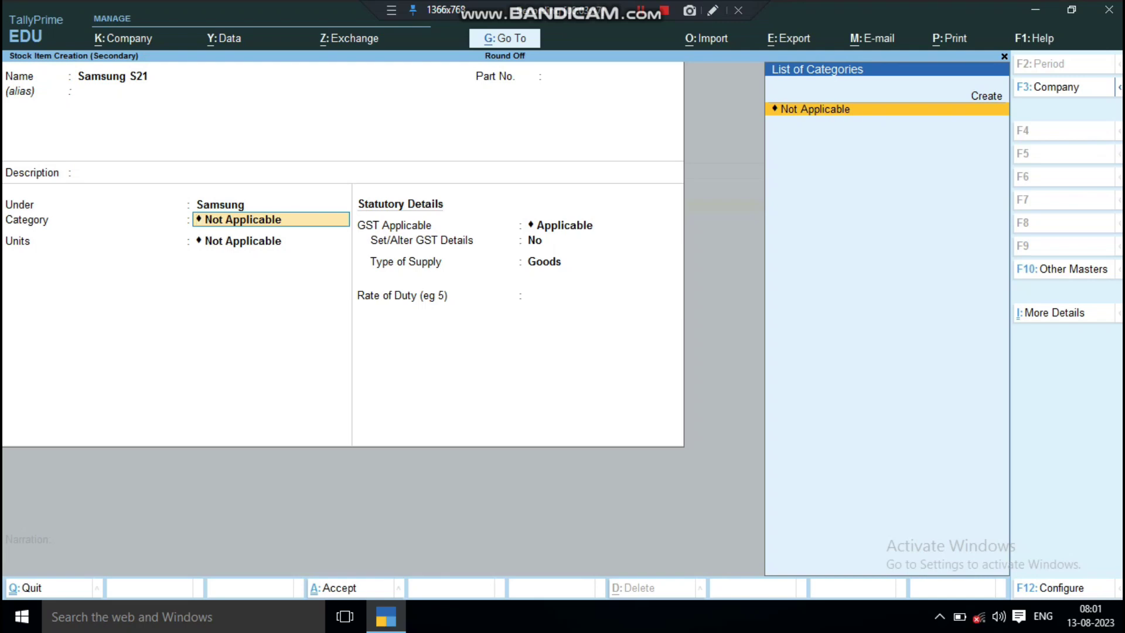
Create a new unit 'pcs' with quantity code PCS-PIECES for the item.
{"action": "key", "text": "Return"}
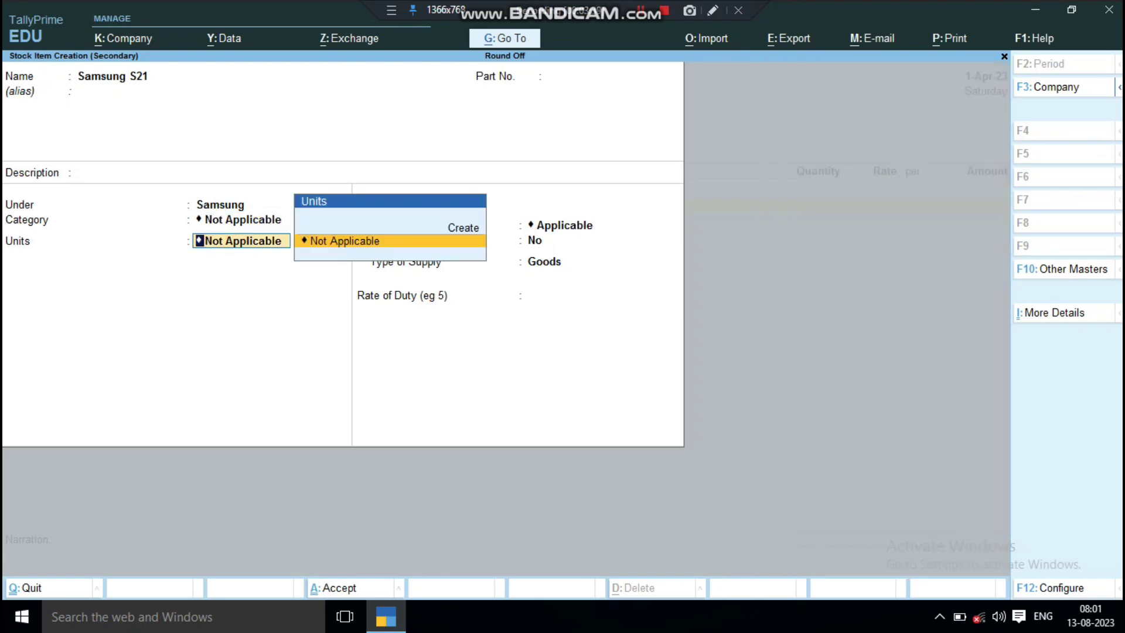
{"action": "key", "text": "Up"}
{"action": "key", "text": "Return"}
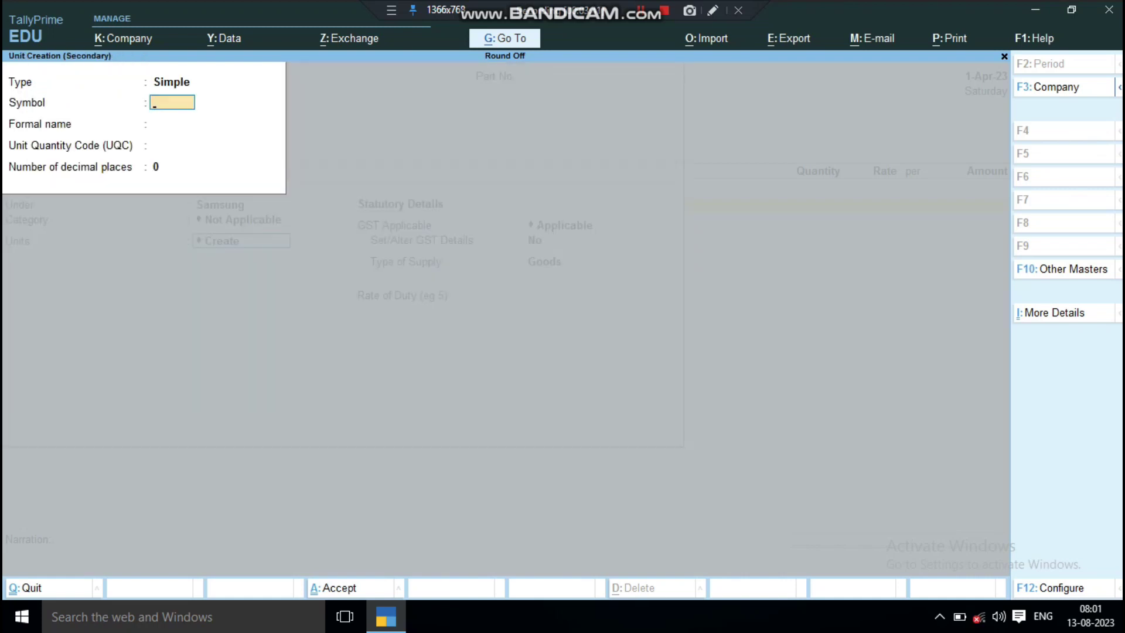
{"action": "type", "text": "pcs"}
{"action": "key", "text": "Return"}
{"action": "key", "text": "Return"}
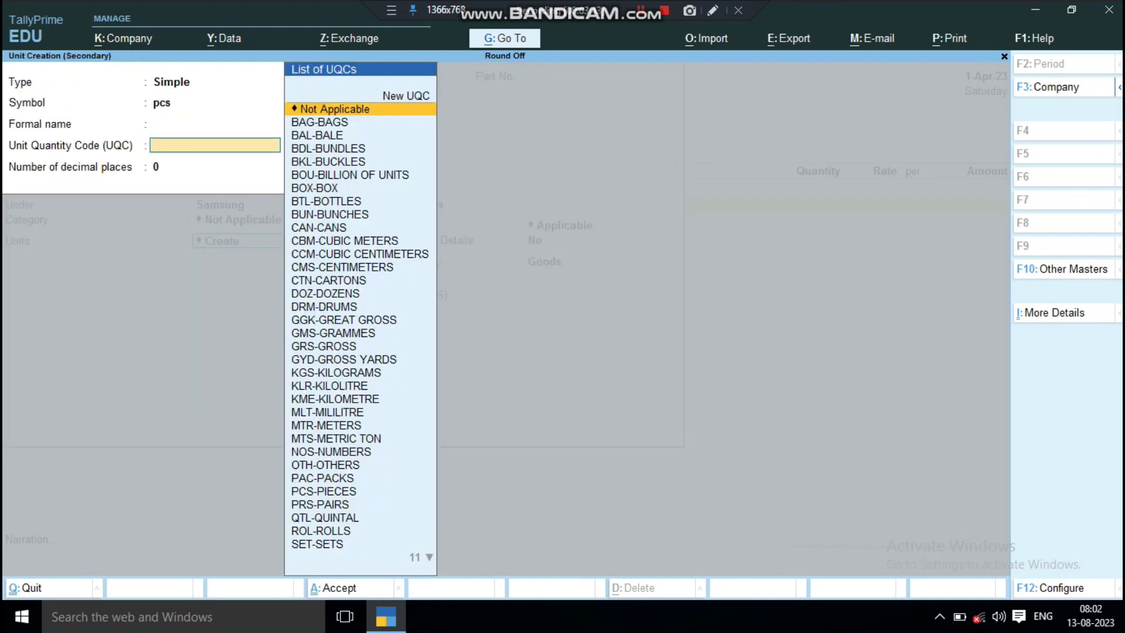
{"action": "type", "text": "p"}
{"action": "key", "text": "Down"}
{"action": "key", "text": "Down"}
{"action": "key", "text": "Return"}
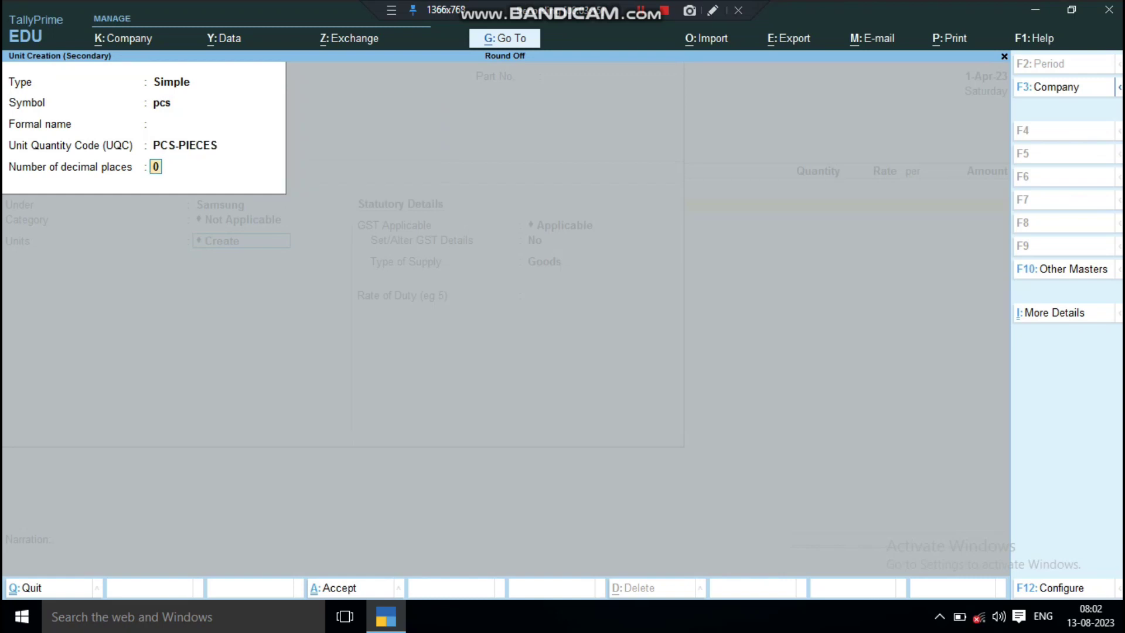
{"action": "key", "text": "Return"}
{"action": "key", "text": "Return"}
{"action": "key", "text": "Return"}
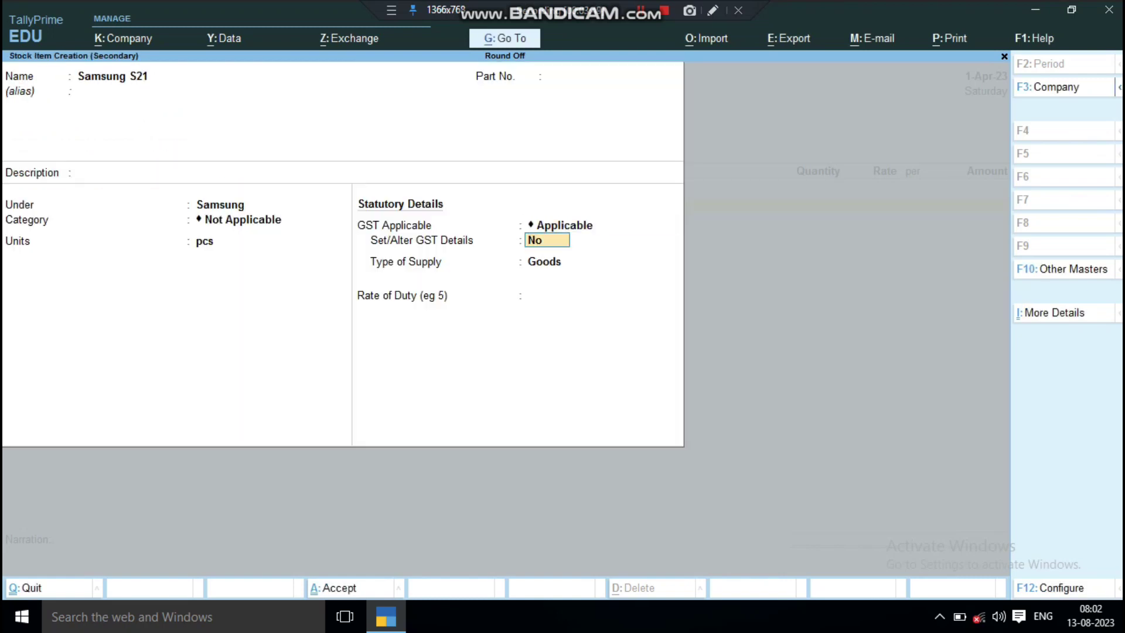
Make Samsung S21 taxable on value at 18% integrated (9% central, 9% state) and save it.
{"action": "type", "text": "y"}
{"action": "key", "text": "Return"}
{"action": "key", "text": "Return"}
{"action": "key", "text": "Return"}
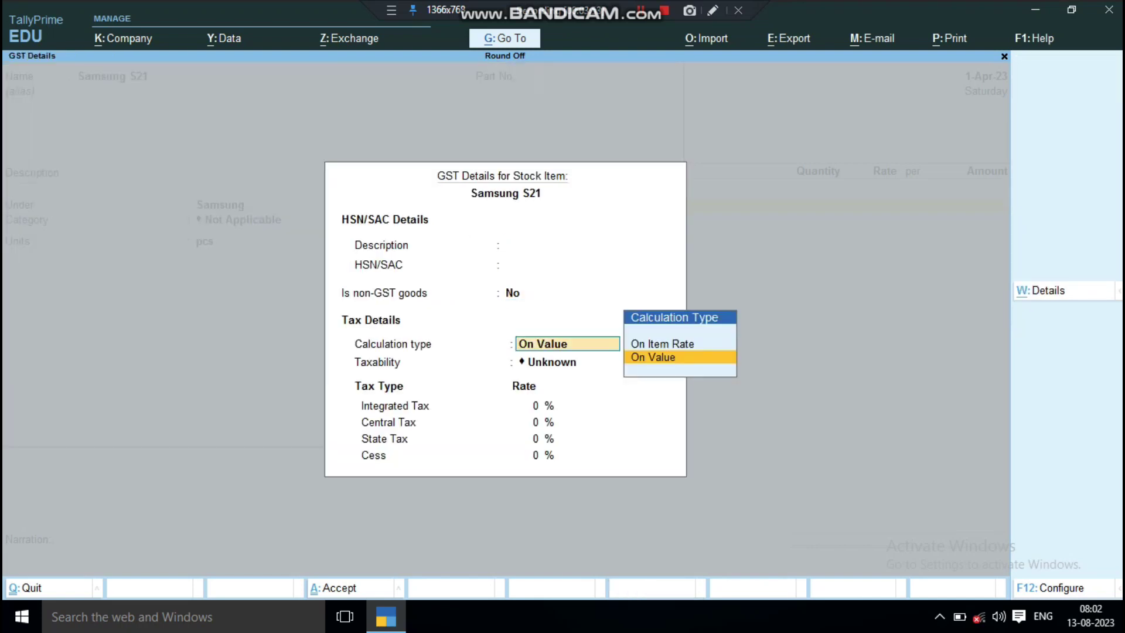
{"action": "key", "text": "Return"}
{"action": "key", "text": "Down"}
{"action": "key", "text": "Down"}
{"action": "key", "text": "Down"}
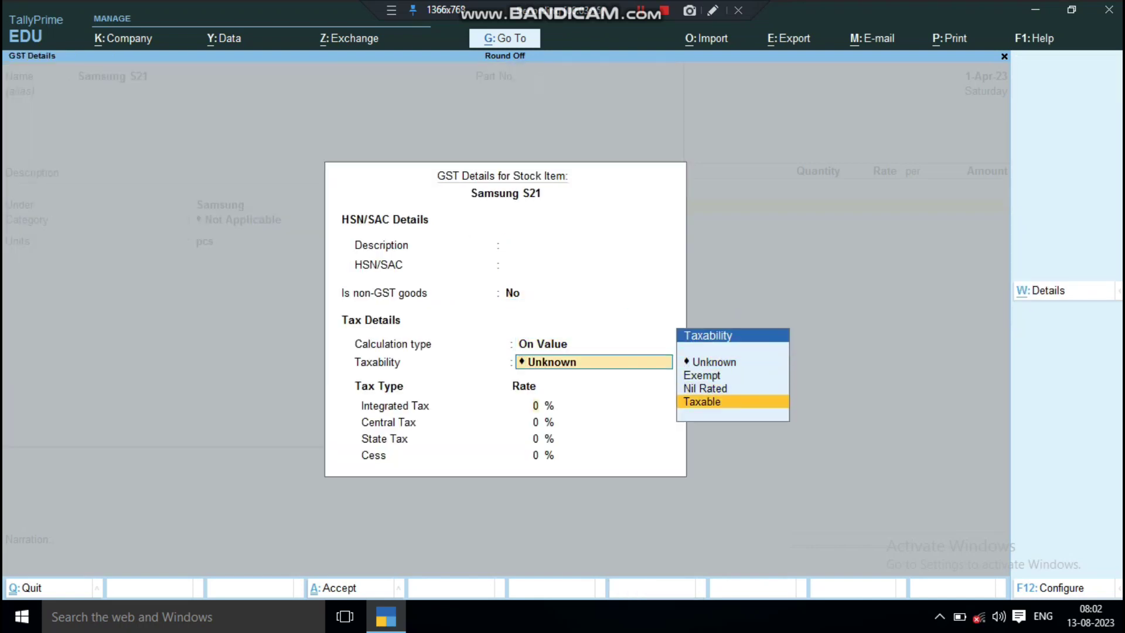
{"action": "key", "text": "Return"}
{"action": "type", "text": "18"}
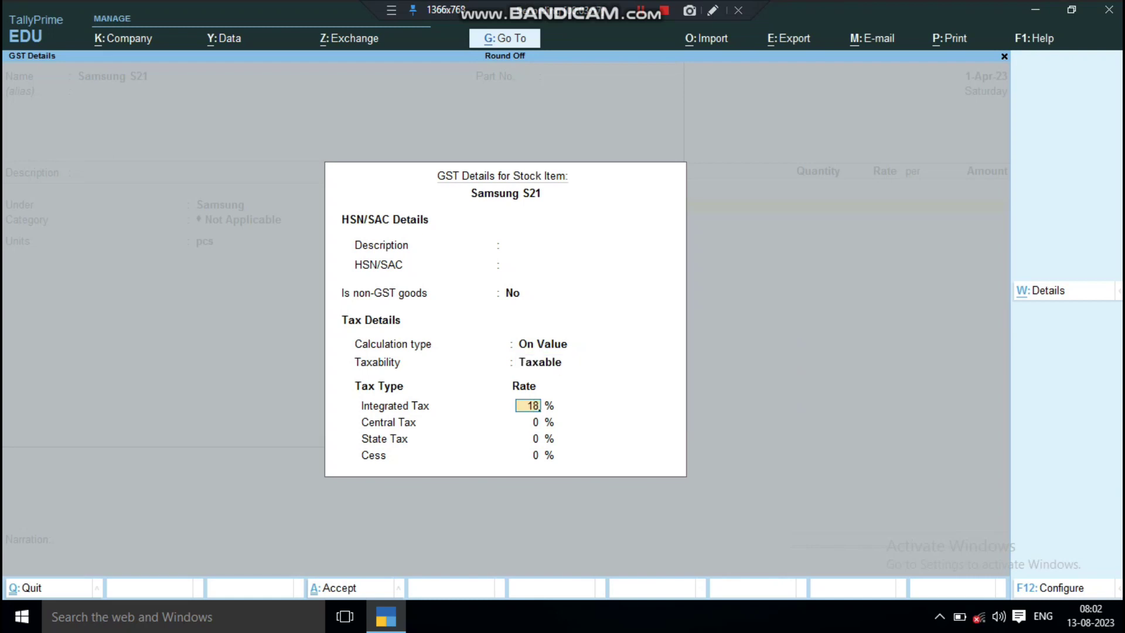
{"action": "key", "text": "Return"}
{"action": "key", "text": "Return"}
{"action": "key", "text": "Return"}
{"action": "key", "text": "Return"}
{"action": "key", "text": "Return"}
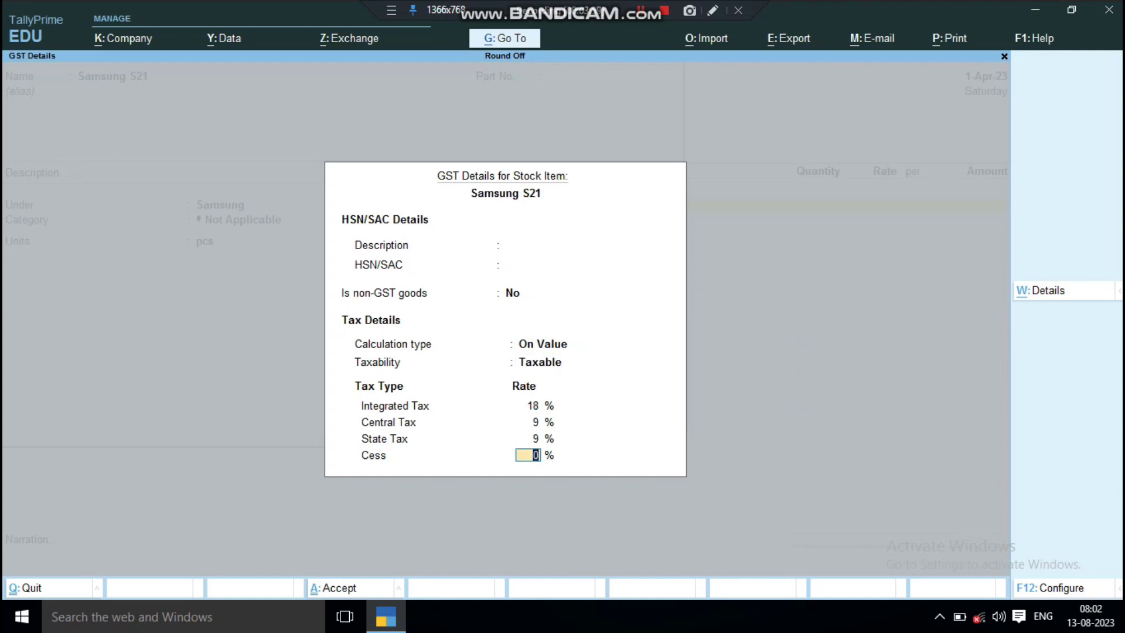
{"action": "key", "text": "Return"}
{"action": "key", "text": "Return"}
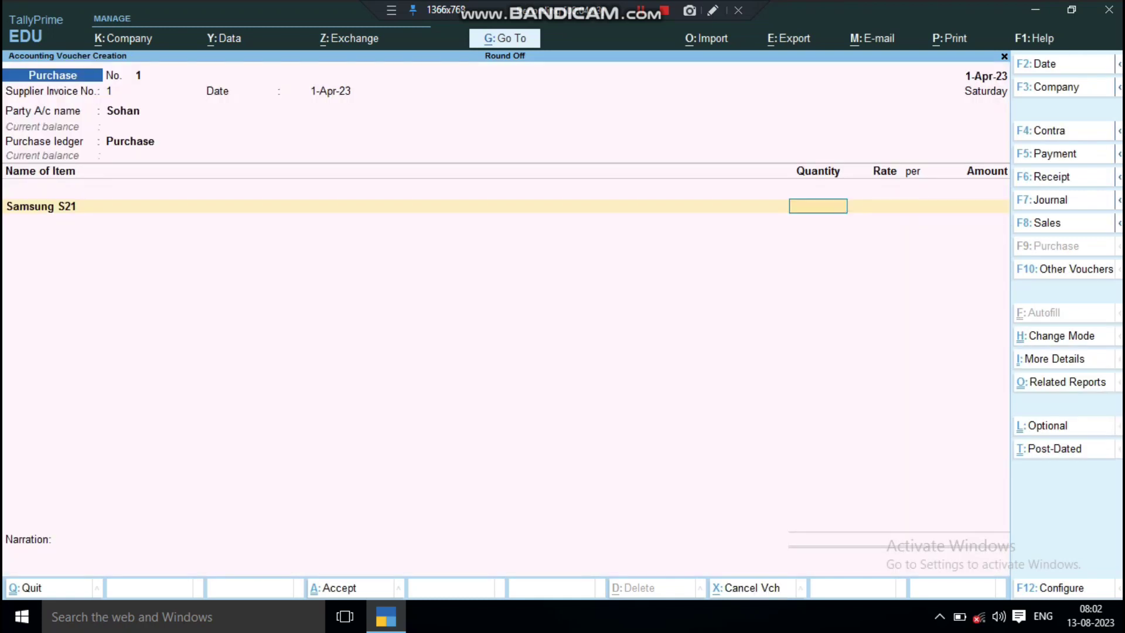
Enter 10 pcs of Samsung S21 at a rate of 40,000.
{"action": "type", "text": "10"}
{"action": "key", "text": "Return"}
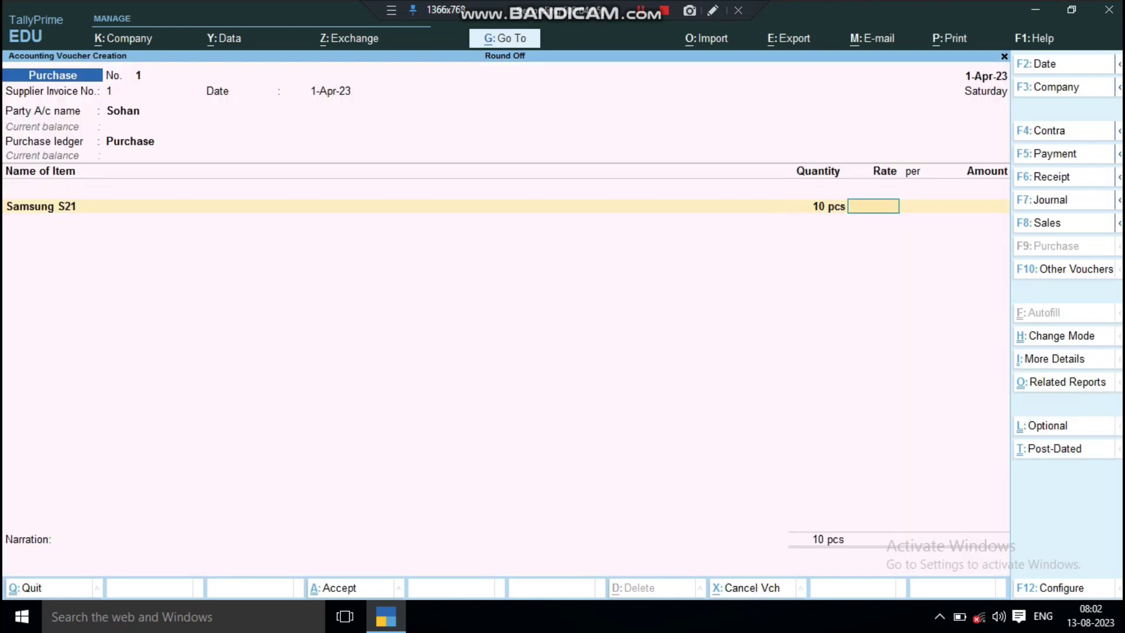
{"action": "type", "text": "12"}
{"action": "key", "text": "BackSpace"}
{"action": "key", "text": "BackSpace"}
{"action": "type", "text": "40000"}
{"action": "key", "text": "Return"}
{"action": "key", "text": "Return"}
{"action": "key", "text": "Return"}
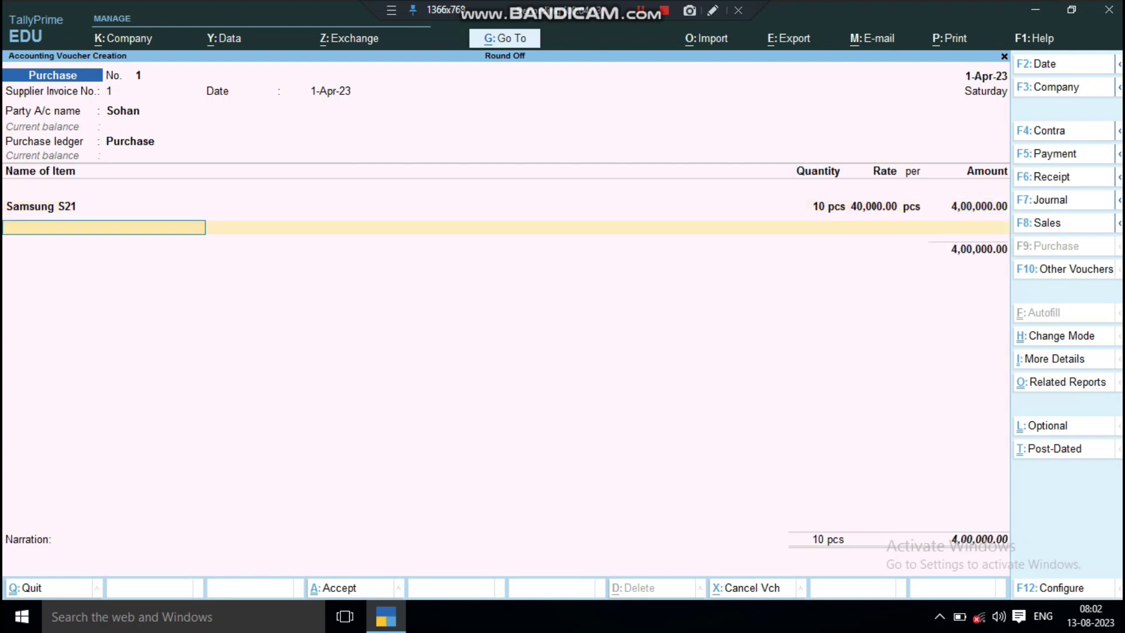
{"action": "key", "text": "Return"}
Add a C Gst ledger line, then move back up to the Party A/c field.
{"action": "key", "text": "Return"}
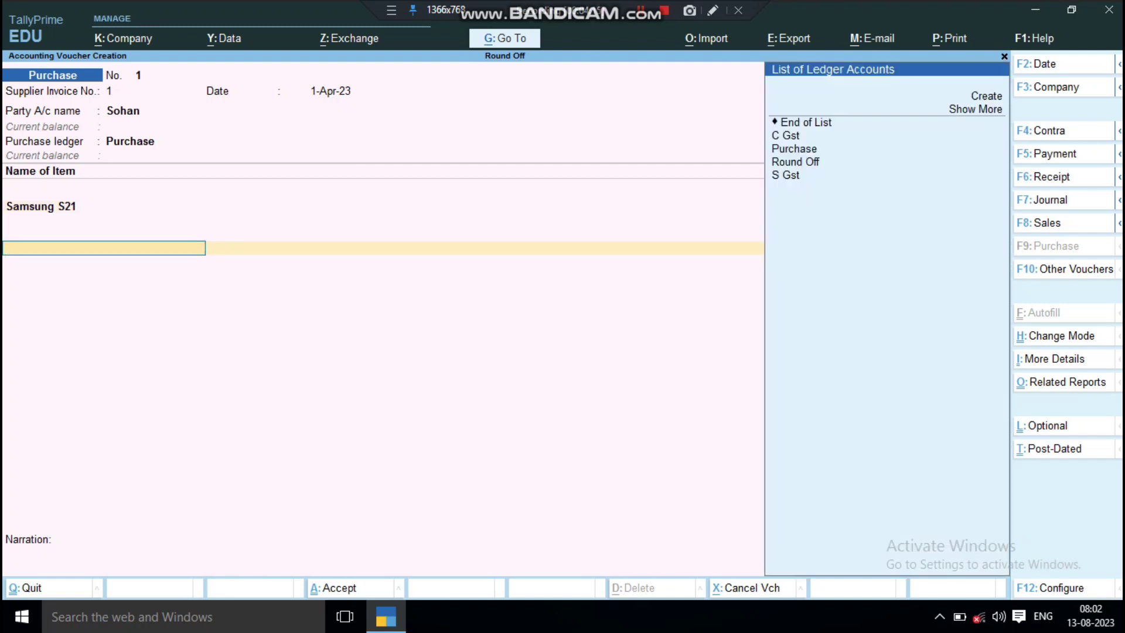
{"action": "key", "text": "Down"}
{"action": "key", "text": "Down"}
{"action": "key", "text": "Down"}
{"action": "key", "text": "Return"}
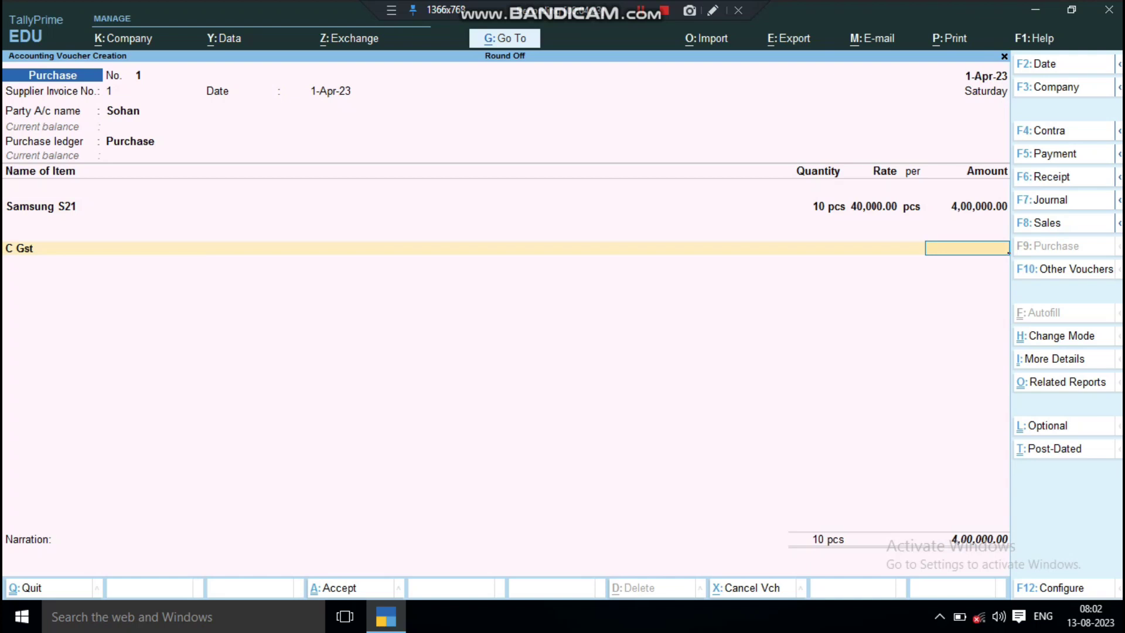
{"action": "key", "text": "BackSpace"}
{"action": "key", "text": "BackSpace"}
{"action": "key", "text": "BackSpace"}
{"action": "key", "text": "BackSpace"}
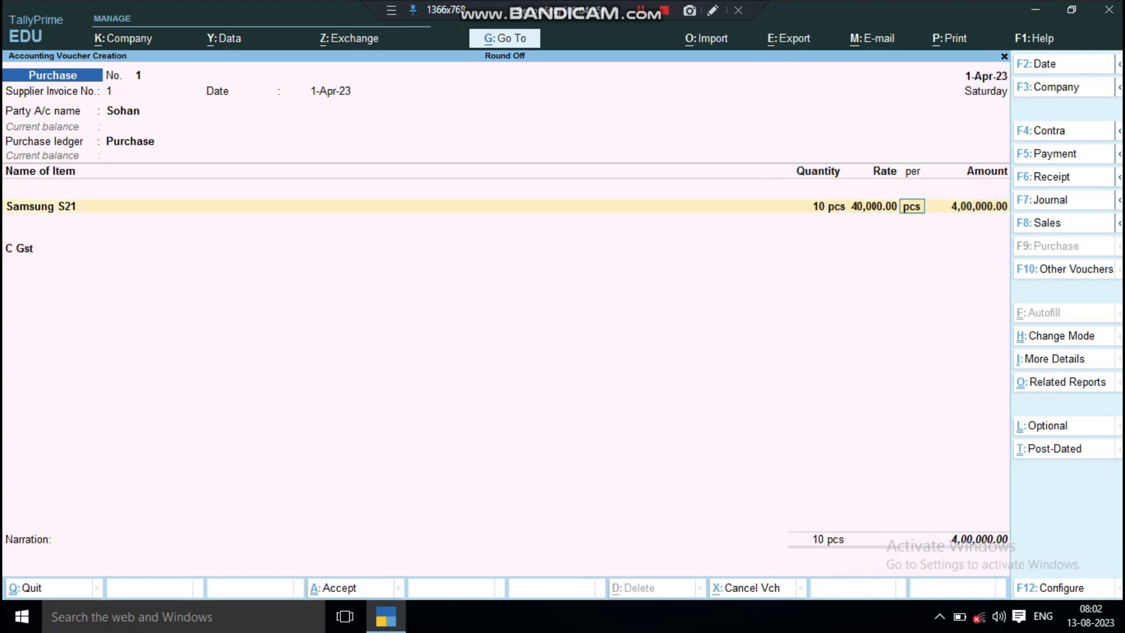
{"action": "key", "text": "BackSpace"}
{"action": "key", "text": "BackSpace"}
{"action": "key", "text": "BackSpace"}
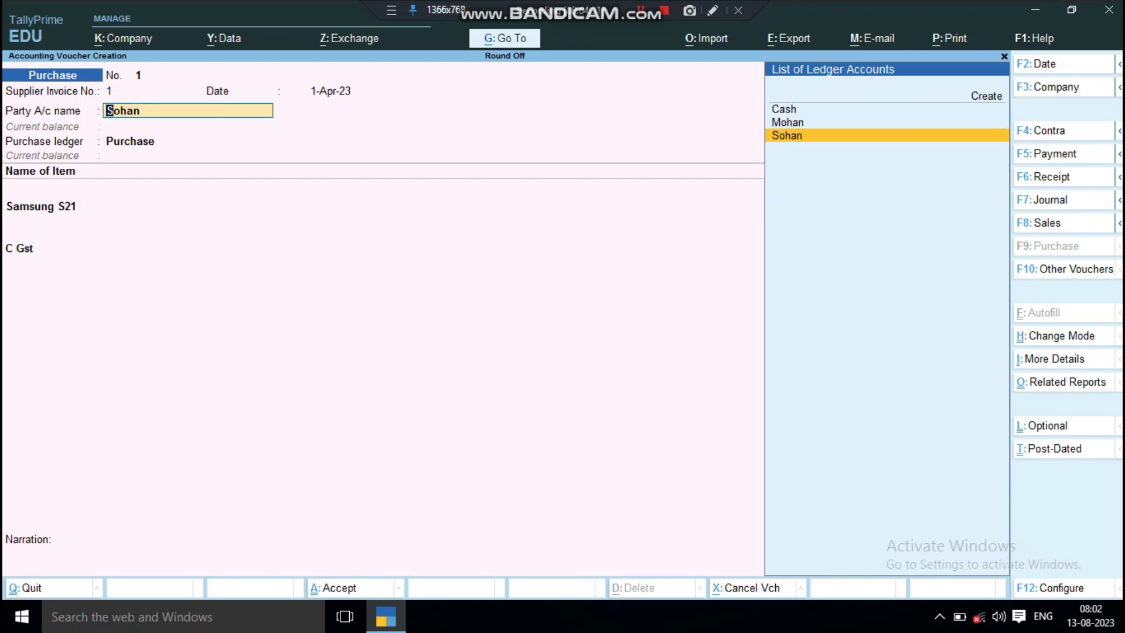
{"action": "key", "text": "F11"}
Enable company GST with state Uttar Pradesh, enter the company's GSTIN, and accept the features.
{"action": "key", "text": "Down"}
{"action": "key", "text": "Down"}
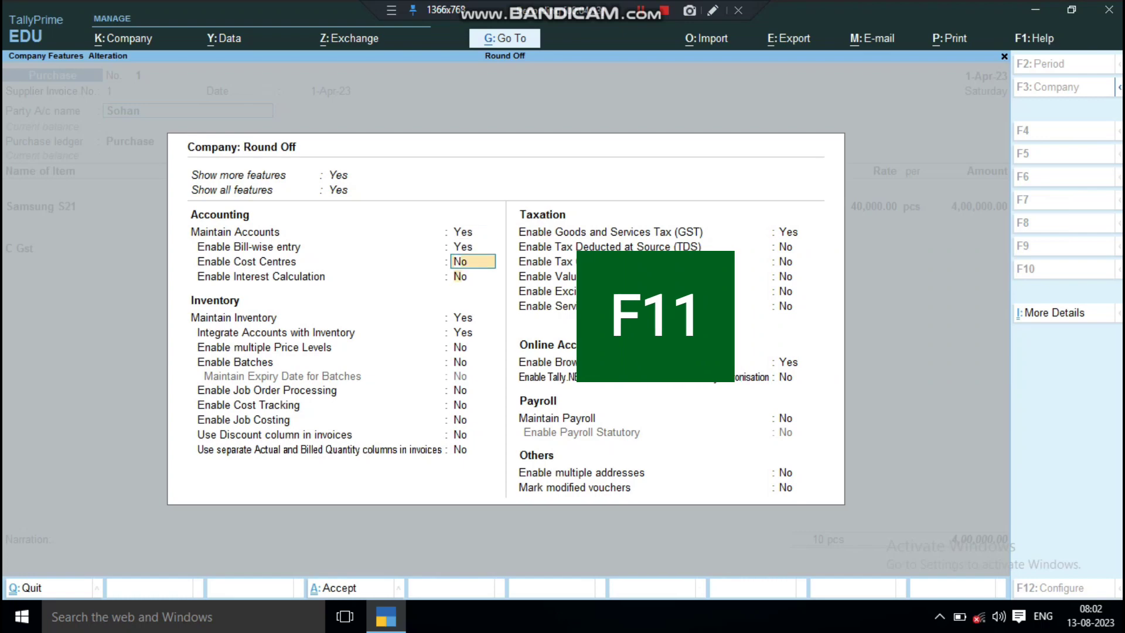
{"action": "key", "text": "Down"}
{"action": "key", "text": "Down"}
{"action": "key", "text": "Down"}
{"action": "key", "text": "Down"}
{"action": "key", "text": "Down"}
{"action": "key", "text": "Down"}
{"action": "key", "text": "Down"}
{"action": "key", "text": "Down"}
{"action": "key", "text": "Down"}
{"action": "key", "text": "Down"}
{"action": "key", "text": "Down"}
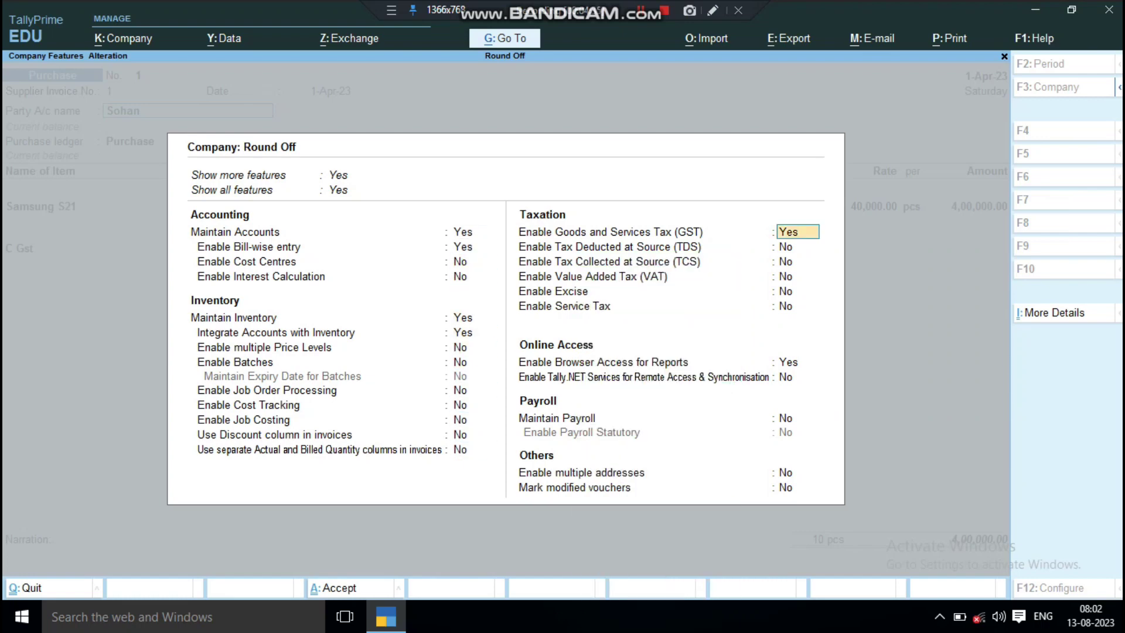
{"action": "key", "text": "Return"}
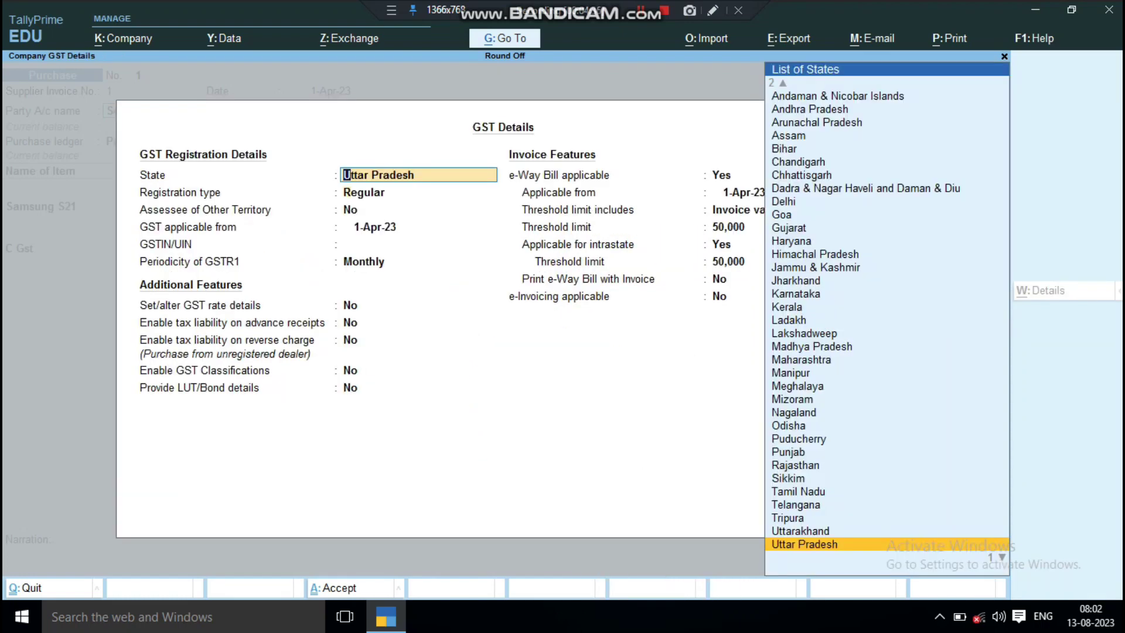
{"action": "key", "text": "Return"}
{"action": "key", "text": "Return"}
{"action": "key", "text": "Return"}
{"action": "key", "text": "Return"}
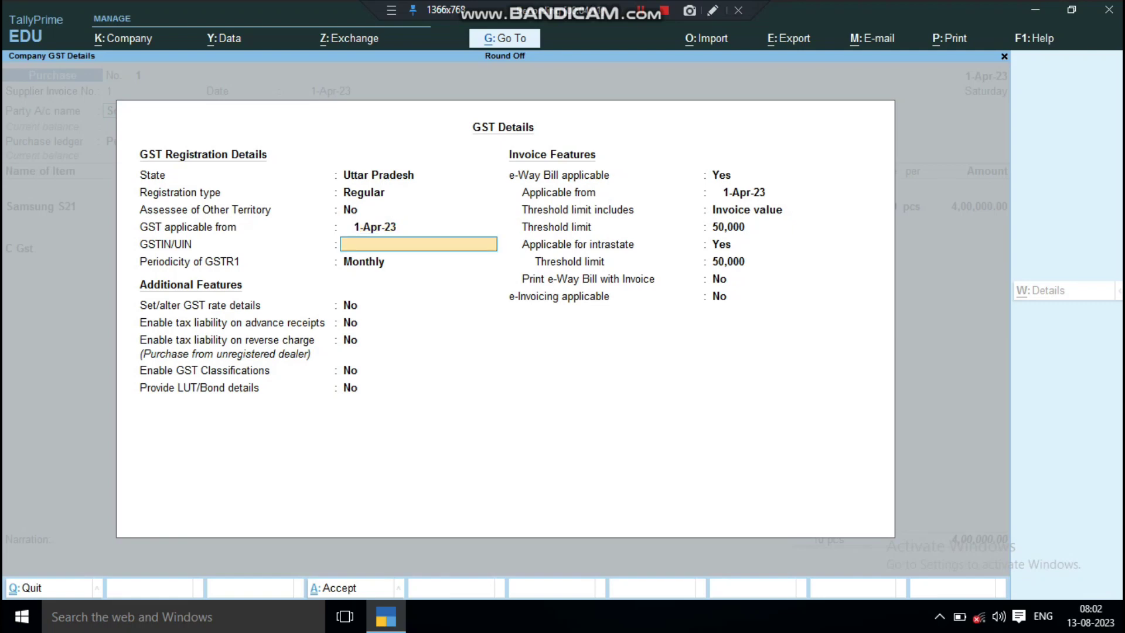
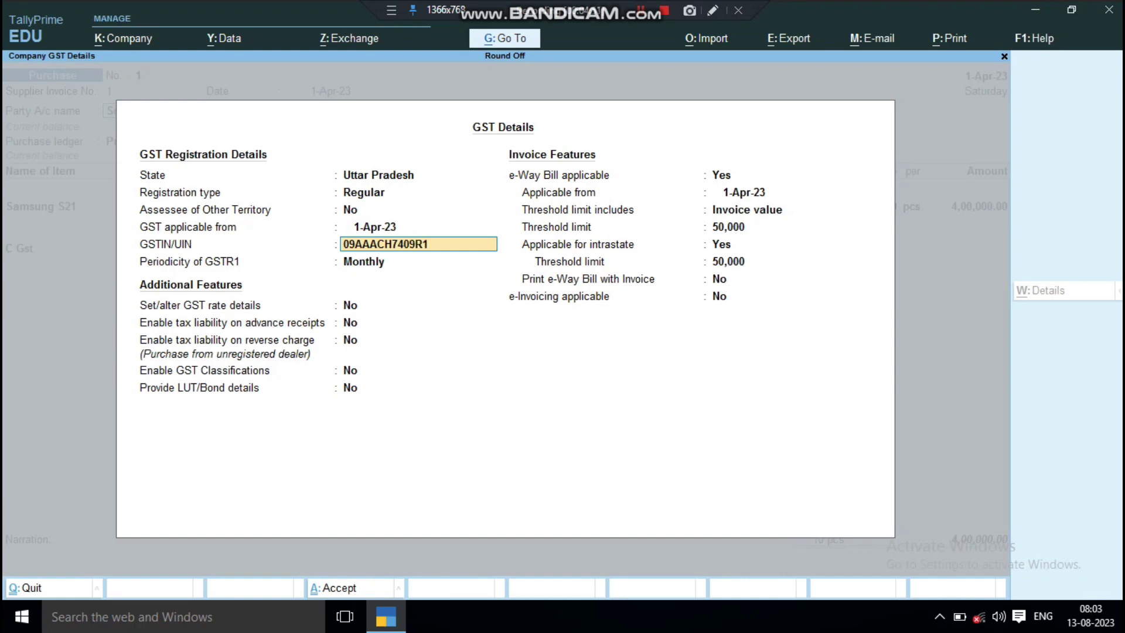
{"action": "key", "text": "Return"}
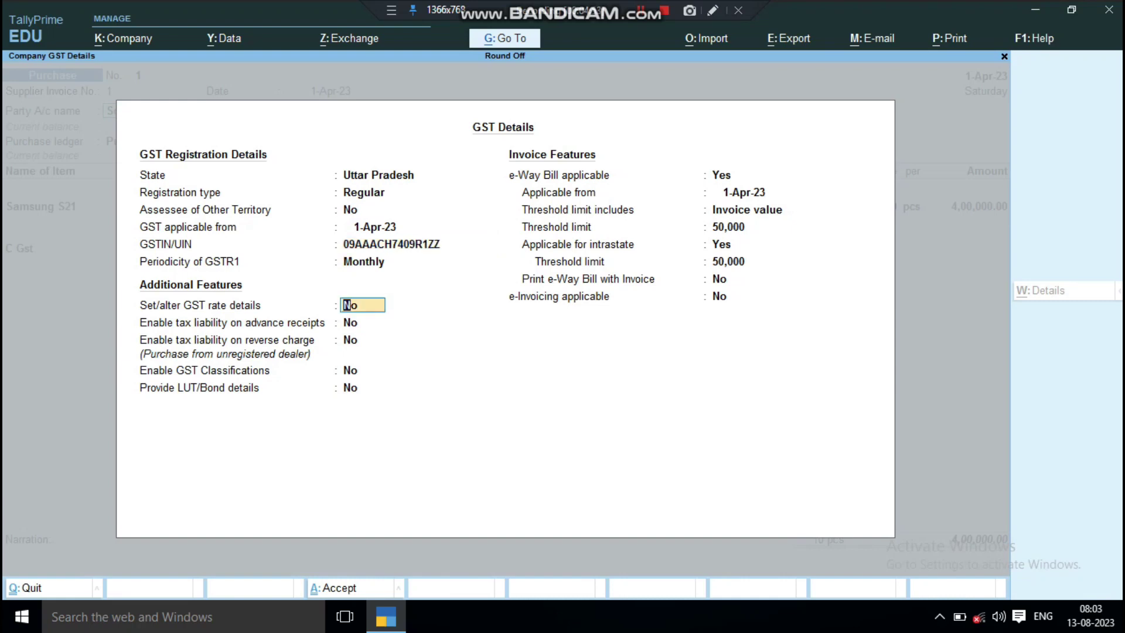
{"action": "key", "text": "ctrl+a"}
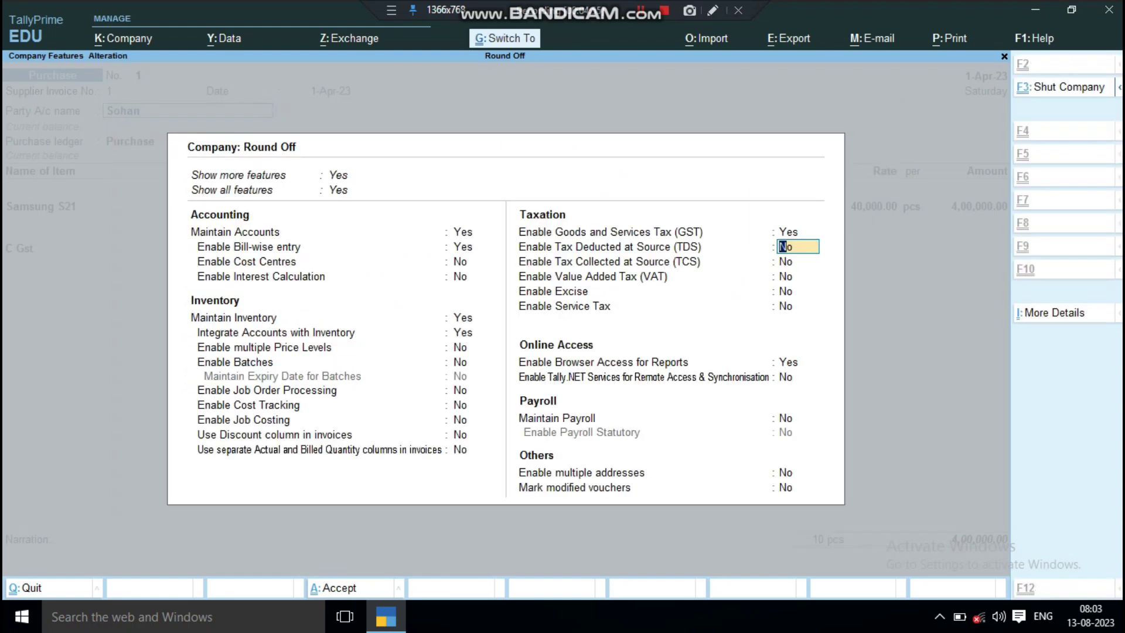
{"action": "key", "text": "ctrl+a"}
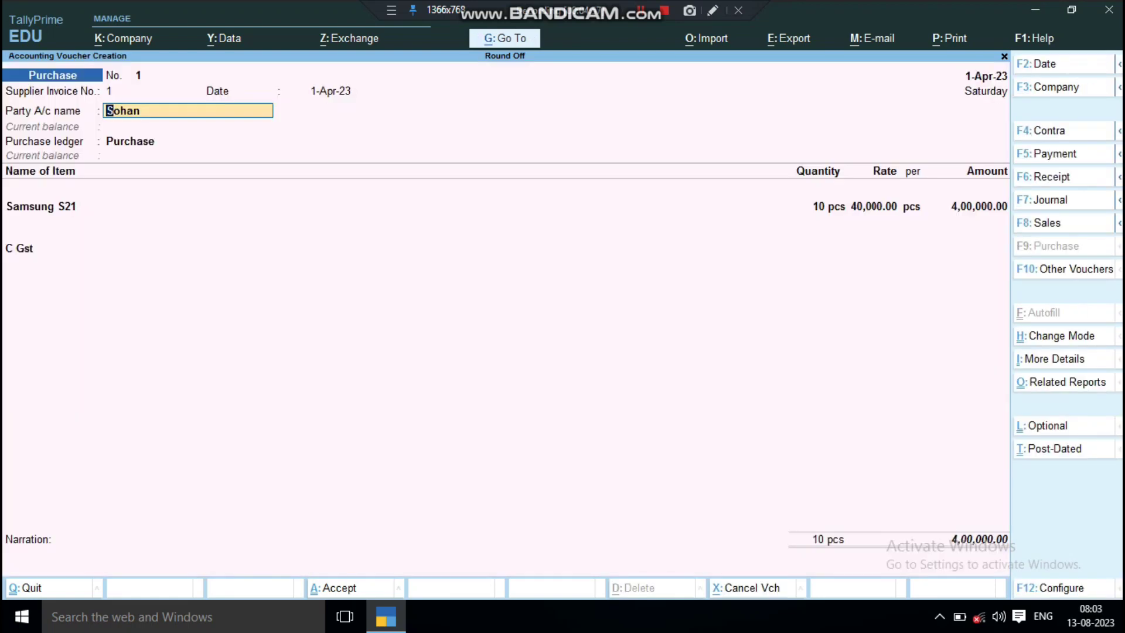
Reopen the party ledger and review its Uttar Pradesh state and GSTIN.
{"action": "key", "text": "Return"}
{"action": "key", "text": "Return"}
{"action": "key", "text": "Return"}
{"action": "key", "text": "Return"}
{"action": "key", "text": "Return"}
{"action": "key", "text": "Return"}
{"action": "key", "text": "Return"}
{"action": "key", "text": "Return"}
{"action": "key", "text": "Return"}
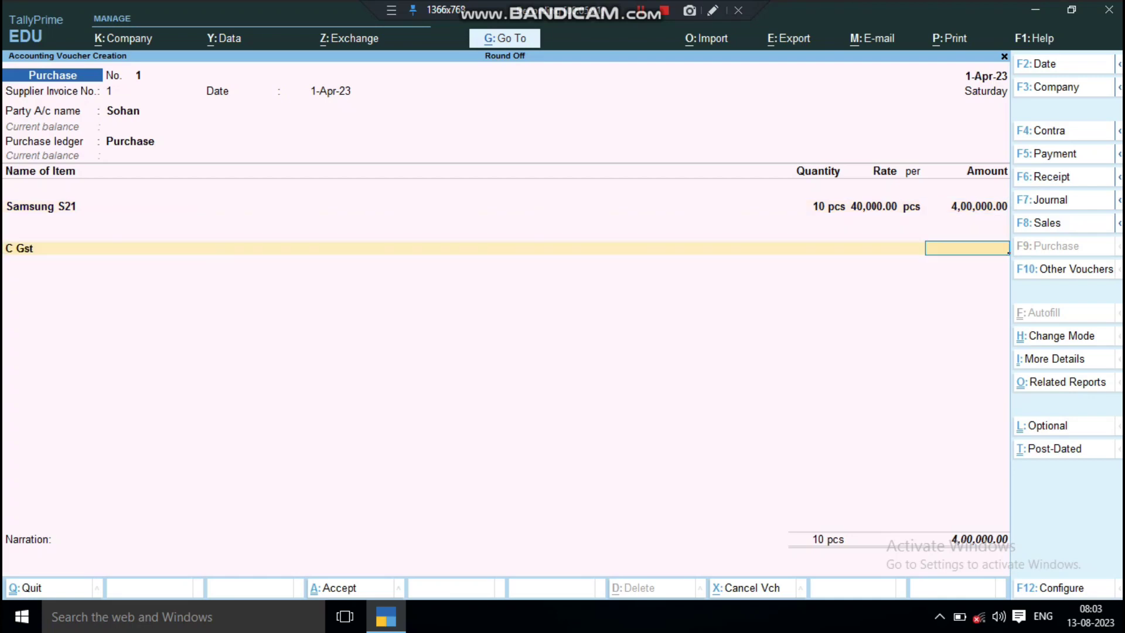
{"action": "key", "text": "BackSpace"}
{"action": "key", "text": "BackSpace"}
{"action": "key", "text": "BackSpace"}
{"action": "key", "text": "BackSpace"}
{"action": "key", "text": "BackSpace"}
{"action": "key", "text": "BackSpace"}
{"action": "key", "text": "BackSpace"}
{"action": "key", "text": "BackSpace"}
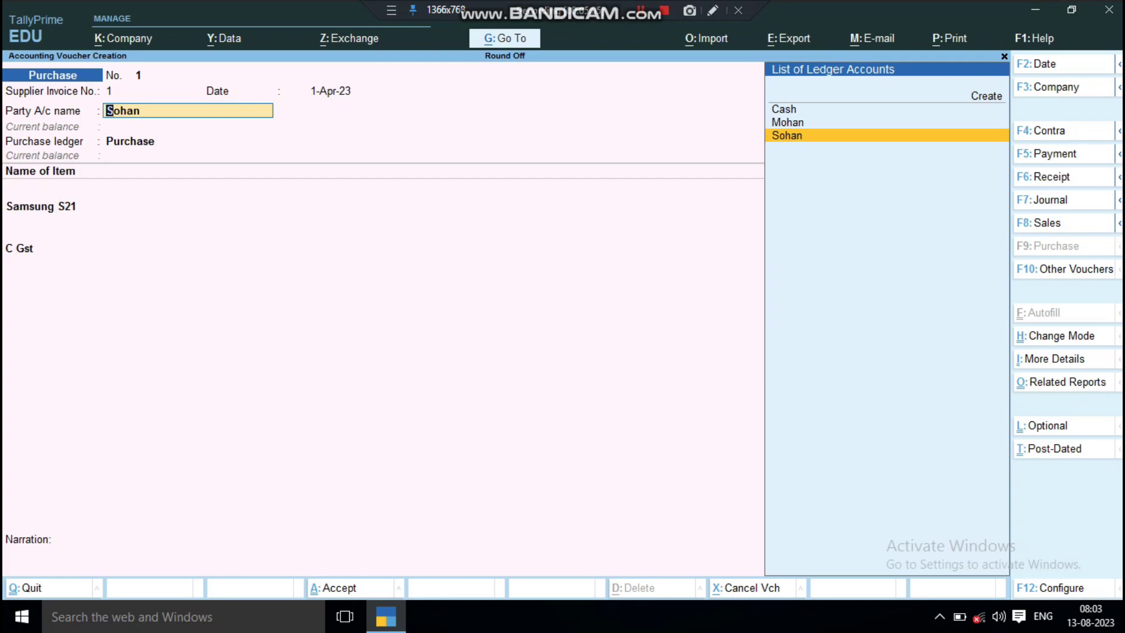
{"action": "key", "text": "ctrl+Return"}
{"action": "key", "text": "Return"}
{"action": "key", "text": "Return"}
{"action": "key", "text": "Return"}
{"action": "key", "text": "Return"}
{"action": "key", "text": "Return"}
{"action": "key", "text": "Return"}
{"action": "key", "text": "Return"}
{"action": "key", "text": "Return"}
{"action": "key", "text": "Return"}
{"action": "key", "text": "Return"}
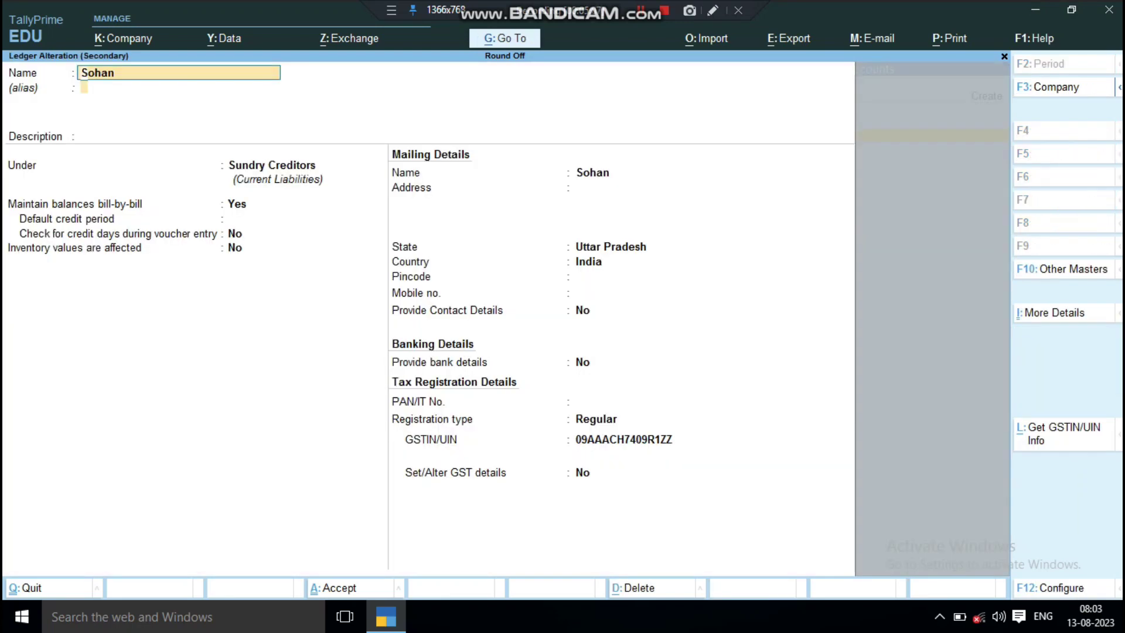
{"action": "key", "text": "Return"}
{"action": "key", "text": "Return"}
{"action": "key", "text": "Return"}
{"action": "key", "text": "Return"}
{"action": "key", "text": "Return"}
{"action": "key", "text": "Return"}
{"action": "key", "text": "Return"}
{"action": "key", "text": "Return"}
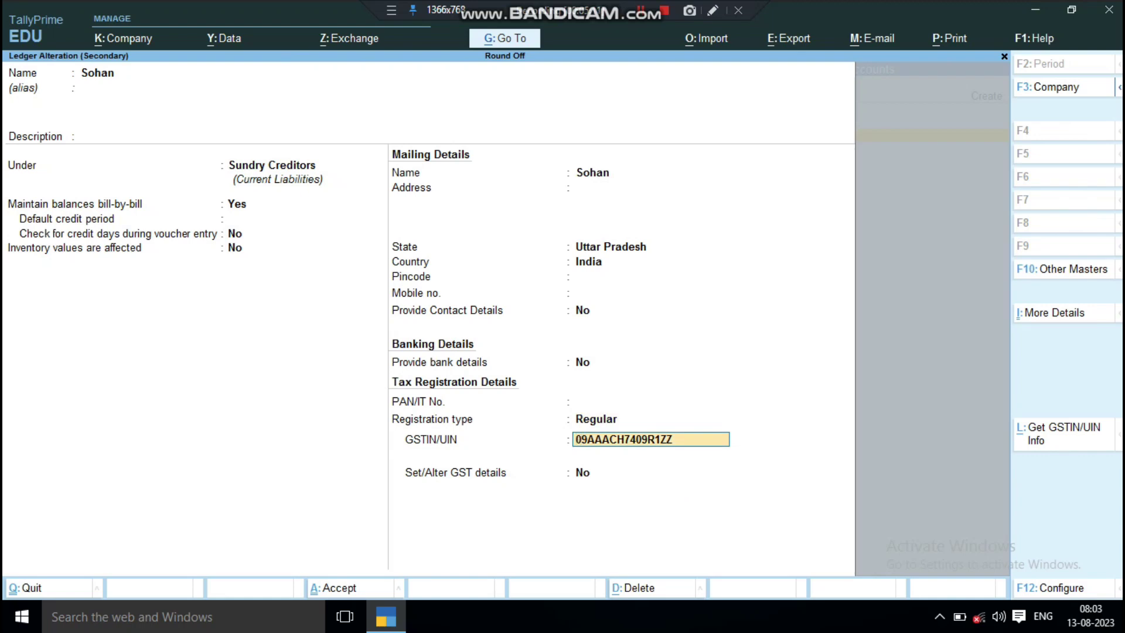
{"action": "key", "text": "Return"}
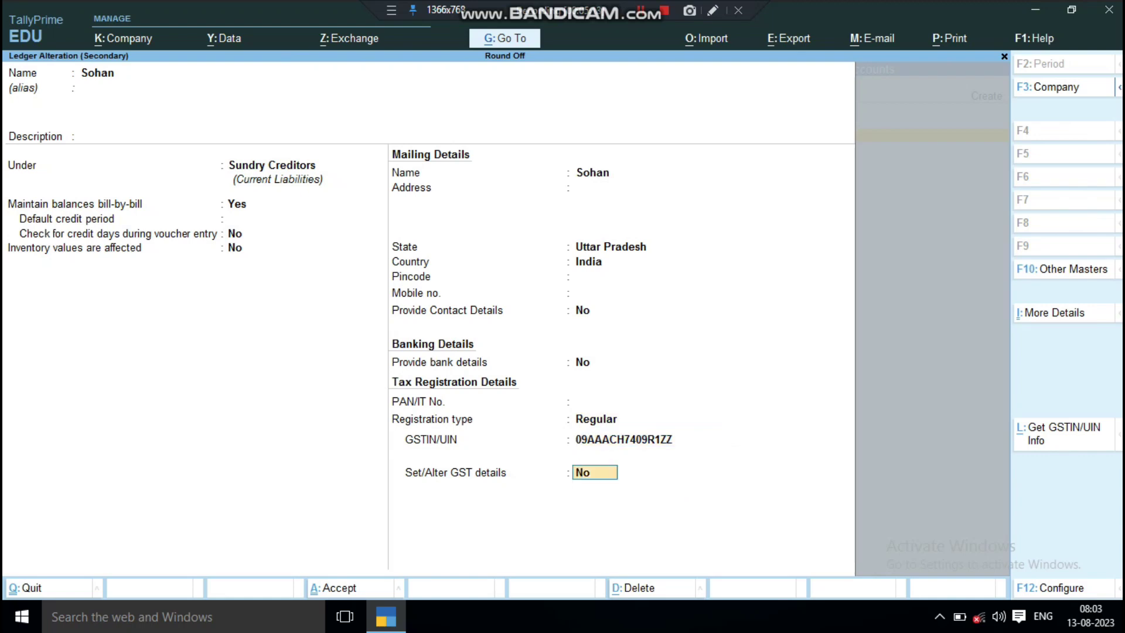
{"action": "key", "text": "Return"}
Save the party ledger and keep the Purchase ledger GST Applicable, returning to the voucher.
{"action": "key", "text": "Return"}
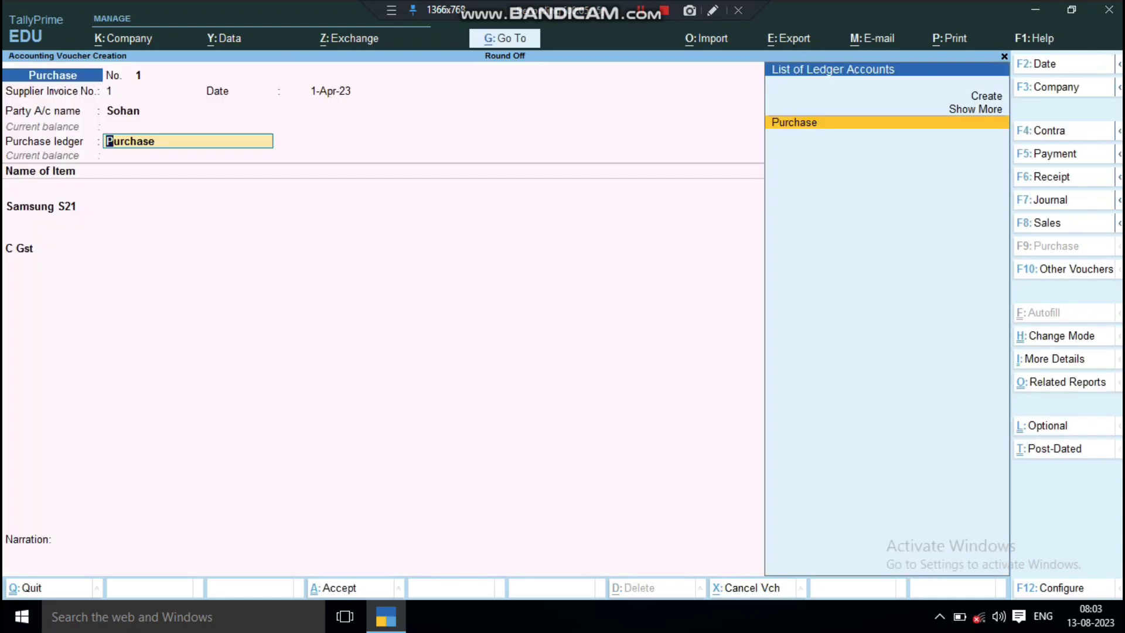
{"action": "key", "text": "ctrl+Return"}
{"action": "key", "text": "Return"}
{"action": "key", "text": "Return"}
{"action": "key", "text": "Return"}
{"action": "key", "text": "Return"}
{"action": "key", "text": "Return"}
{"action": "key", "text": "Return"}
{"action": "key", "text": "Return"}
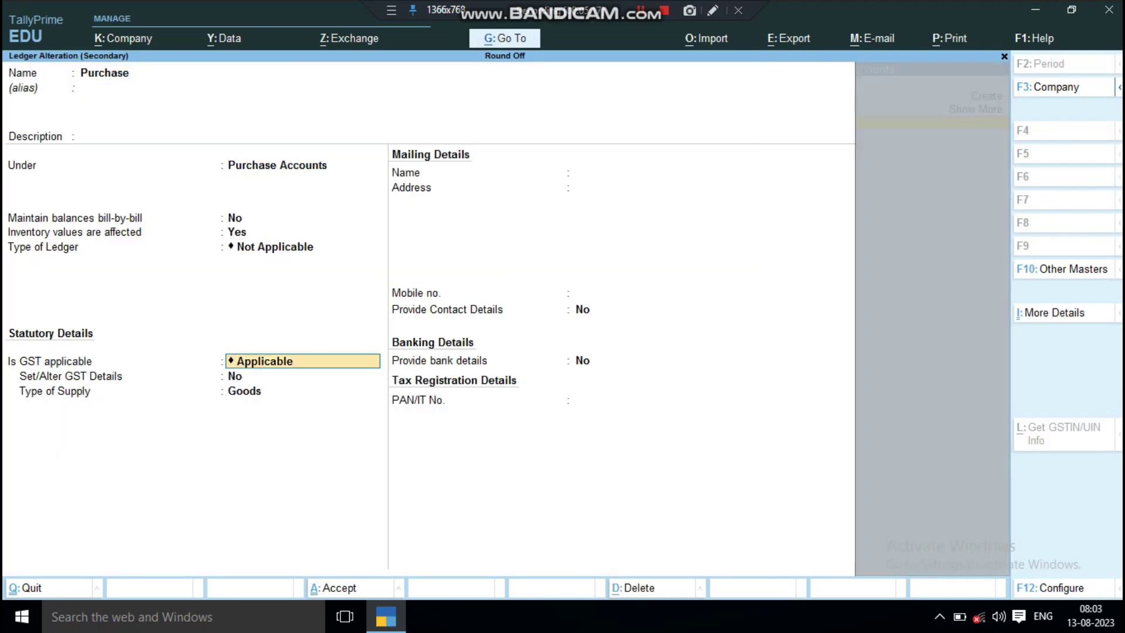
{"action": "key", "text": "Return"}
{"action": "key", "text": "Return"}
{"action": "key", "text": "Return"}
{"action": "key", "text": "Return"}
{"action": "key", "text": "Return"}
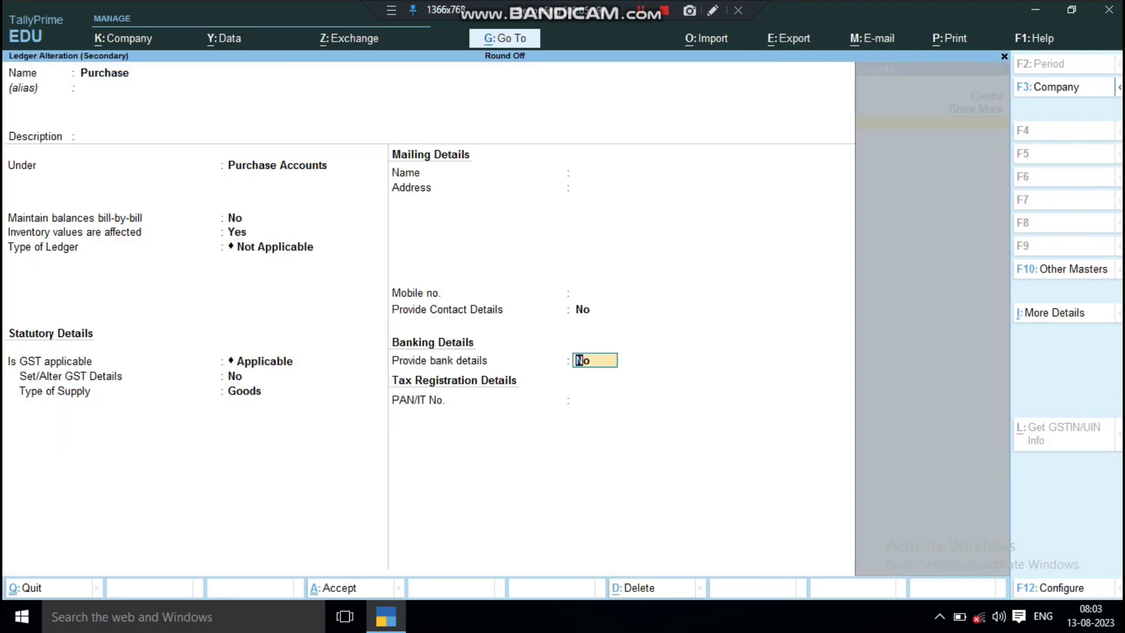
{"action": "key", "text": "Return"}
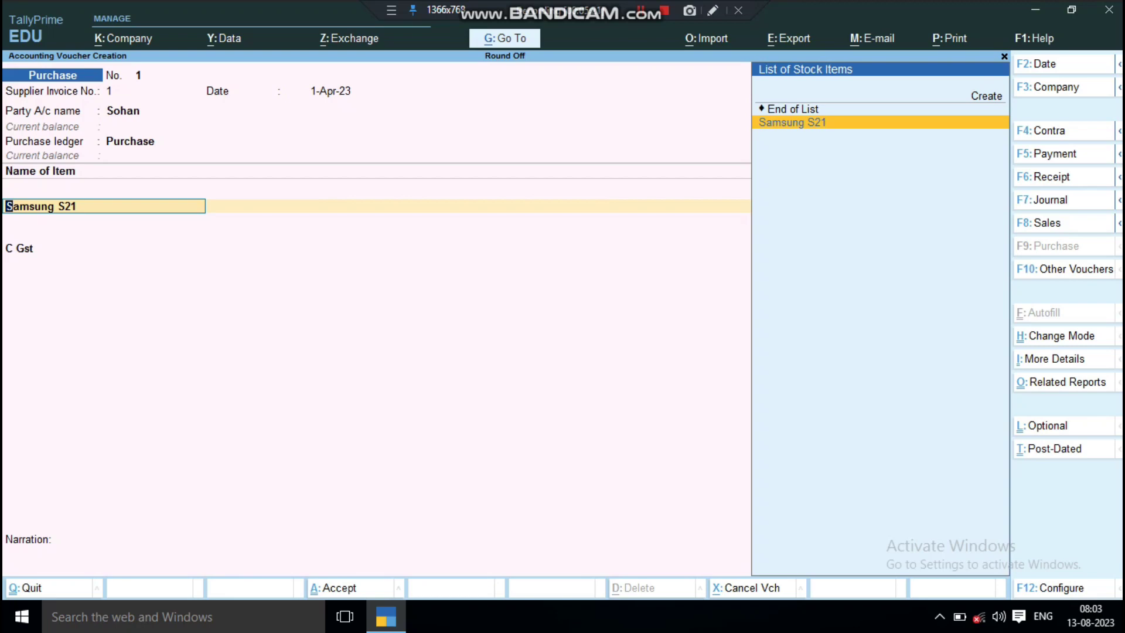
Alter Samsung S21 to Taxable goods at 12% integrated, 6% central and 6% state tax.
{"action": "key", "text": "ctrl+Return"}
{"action": "key", "text": "Return"}
{"action": "key", "text": "Return"}
{"action": "key", "text": "Return"}
{"action": "key", "text": "Return"}
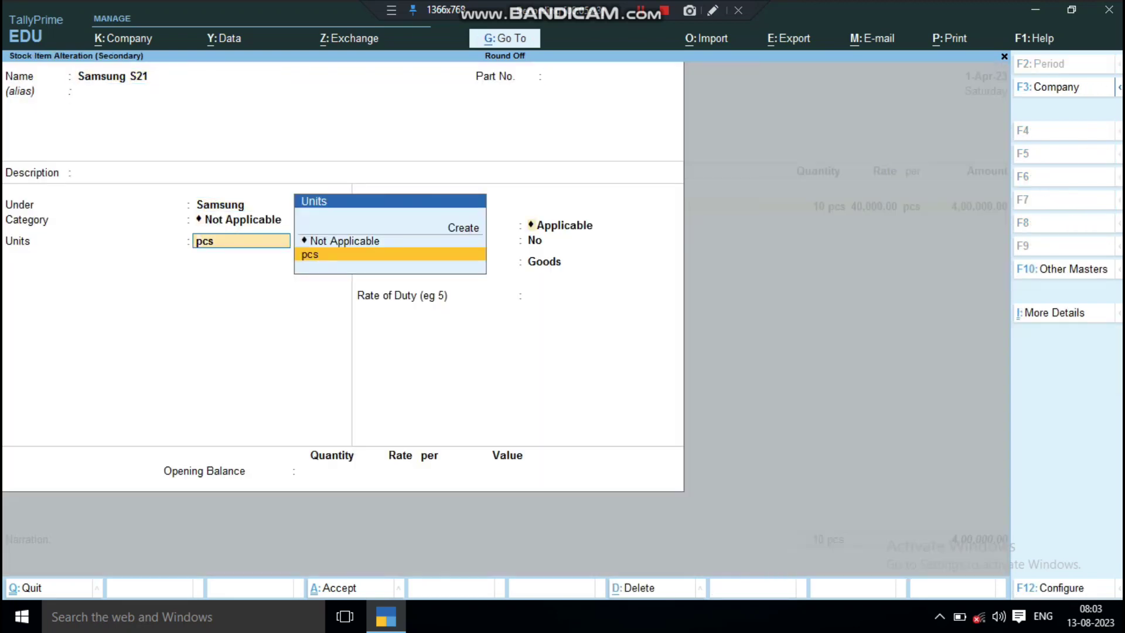
{"action": "key", "text": "Return"}
{"action": "key", "text": "Return"}
{"action": "type", "text": "y"}
{"action": "key", "text": "Return"}
{"action": "key", "text": "Return"}
{"action": "key", "text": "Return"}
{"action": "key", "text": "Return"}
{"action": "key", "text": "Return"}
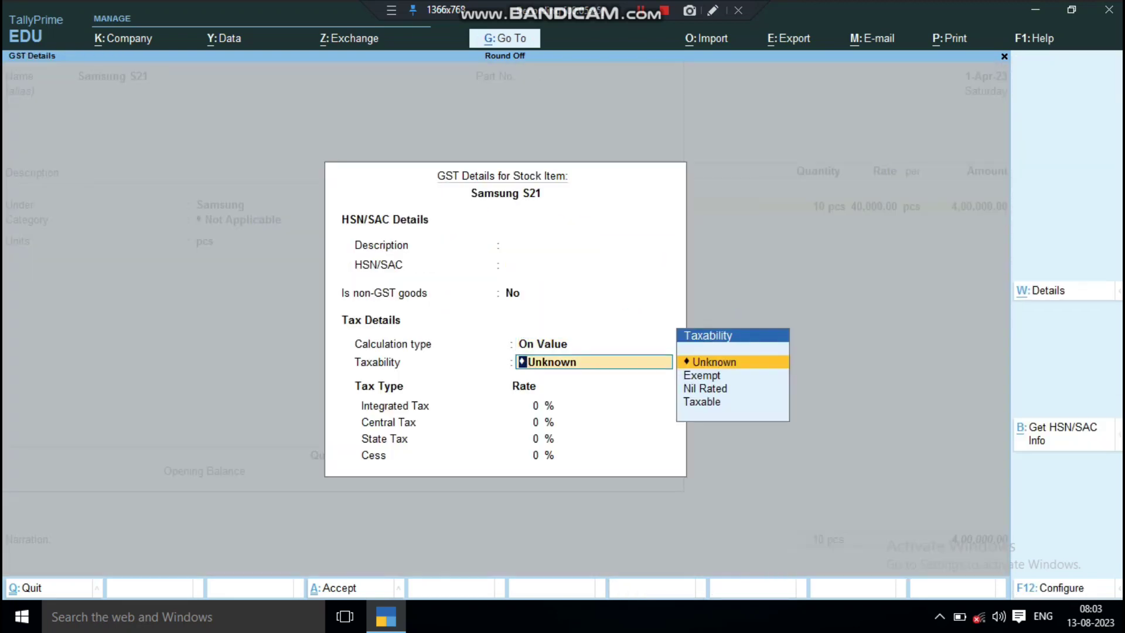
{"action": "key", "text": "Down"}
{"action": "key", "text": "Down"}
{"action": "key", "text": "Down"}
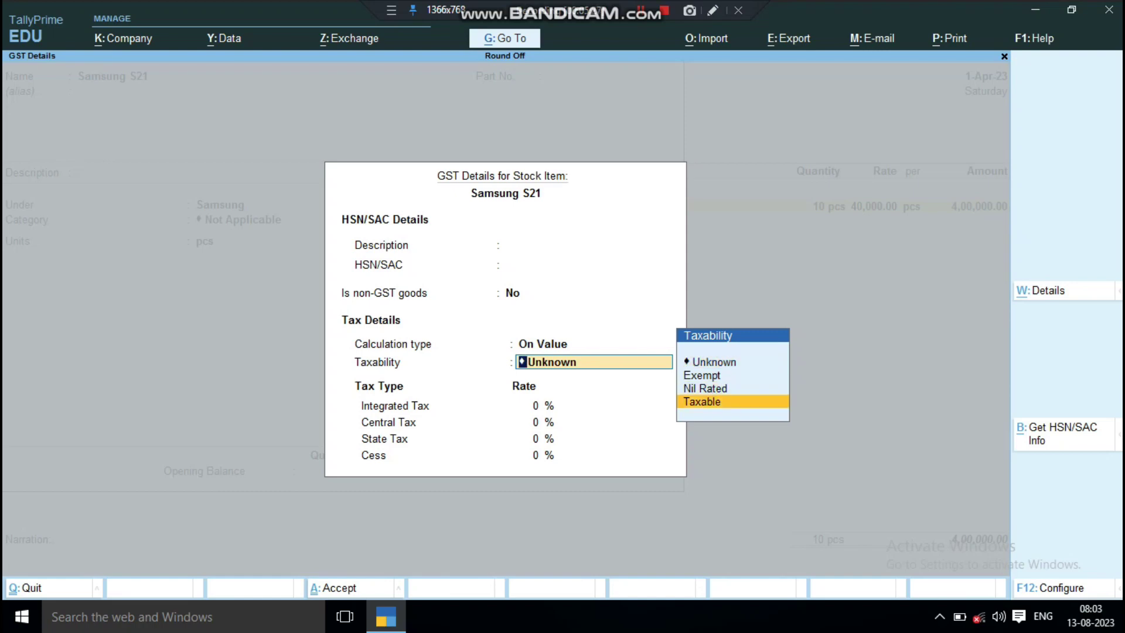
{"action": "key", "text": "Return"}
{"action": "type", "text": "12"}
{"action": "key", "text": "Return"}
{"action": "key", "text": "Return"}
{"action": "key", "text": "Return"}
{"action": "key", "text": "Return"}
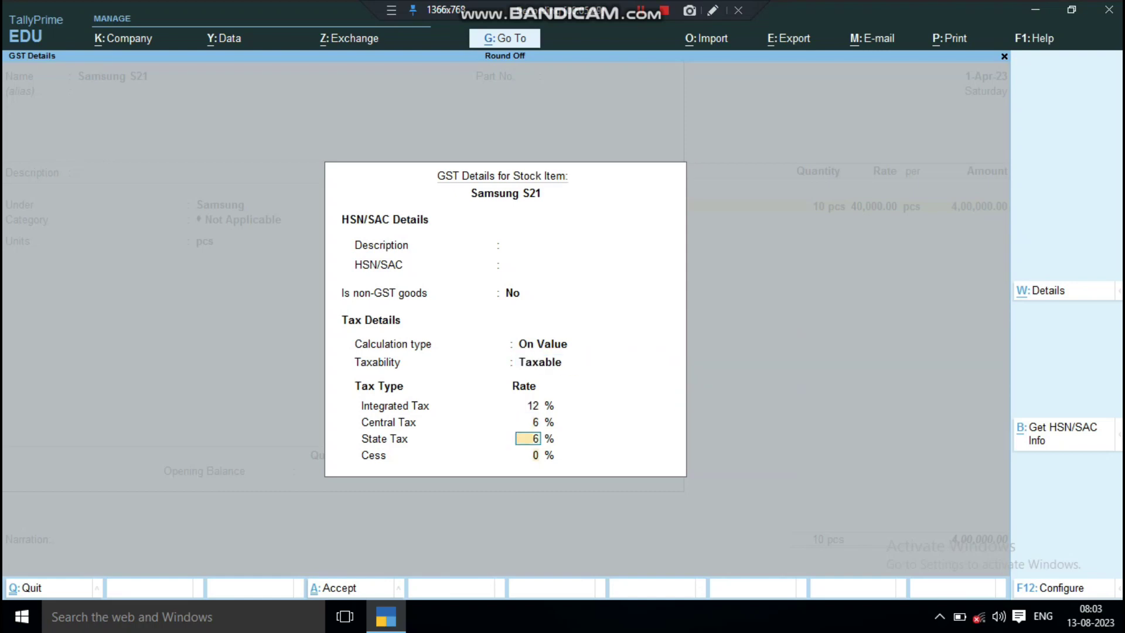
{"action": "key", "text": "Return"}
{"action": "key", "text": "Return"}
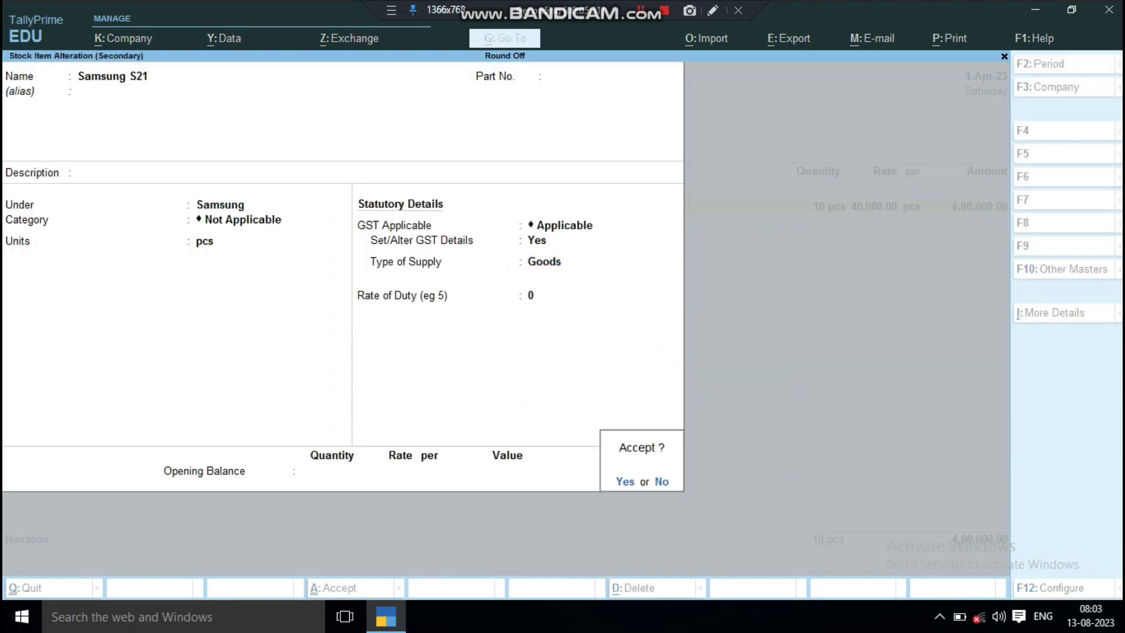
{"action": "key", "text": "Return"}
{"action": "key", "text": "Return"}
{"action": "key", "text": "Return"}
{"action": "key", "text": "Return"}
{"action": "key", "text": "Return"}
{"action": "key", "text": "Return"}
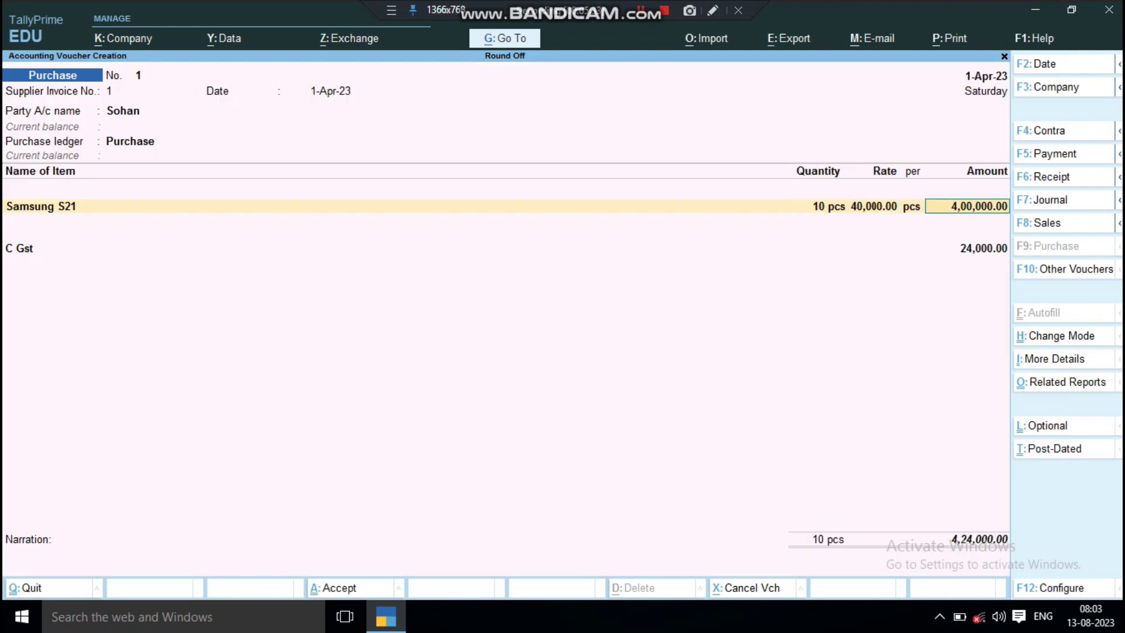
Keep C Gst at 24,000.00 and add an S Gst line at 24,000.00.
{"action": "key", "text": "Return"}
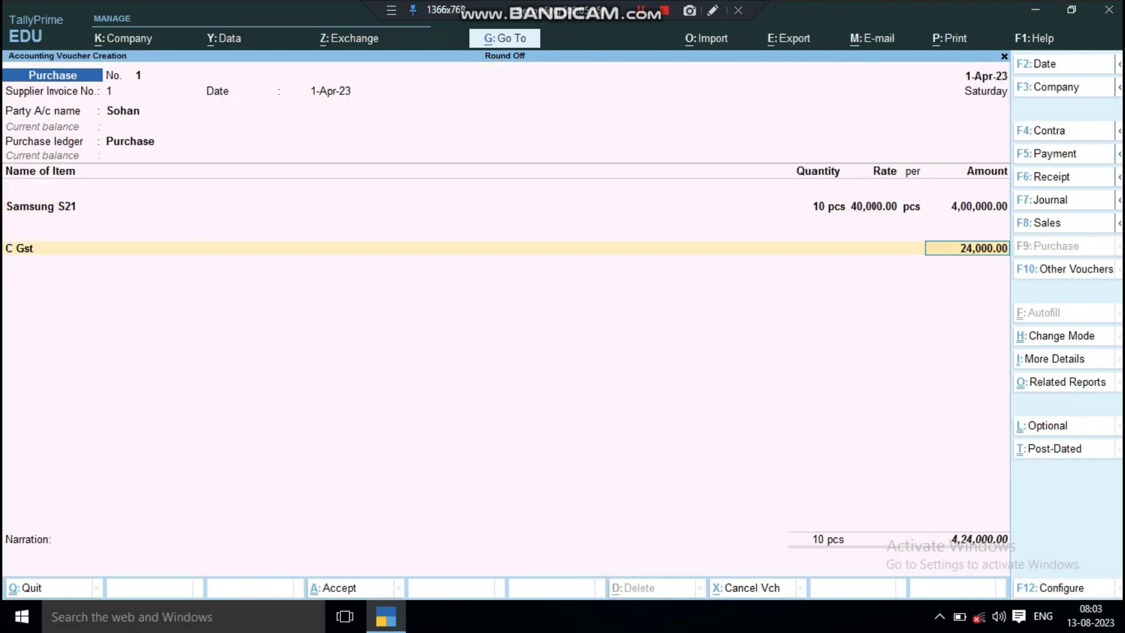
{"action": "key", "text": "Return"}
{"action": "key", "text": "Down"}
{"action": "key", "text": "Down"}
{"action": "key", "text": "Down"}
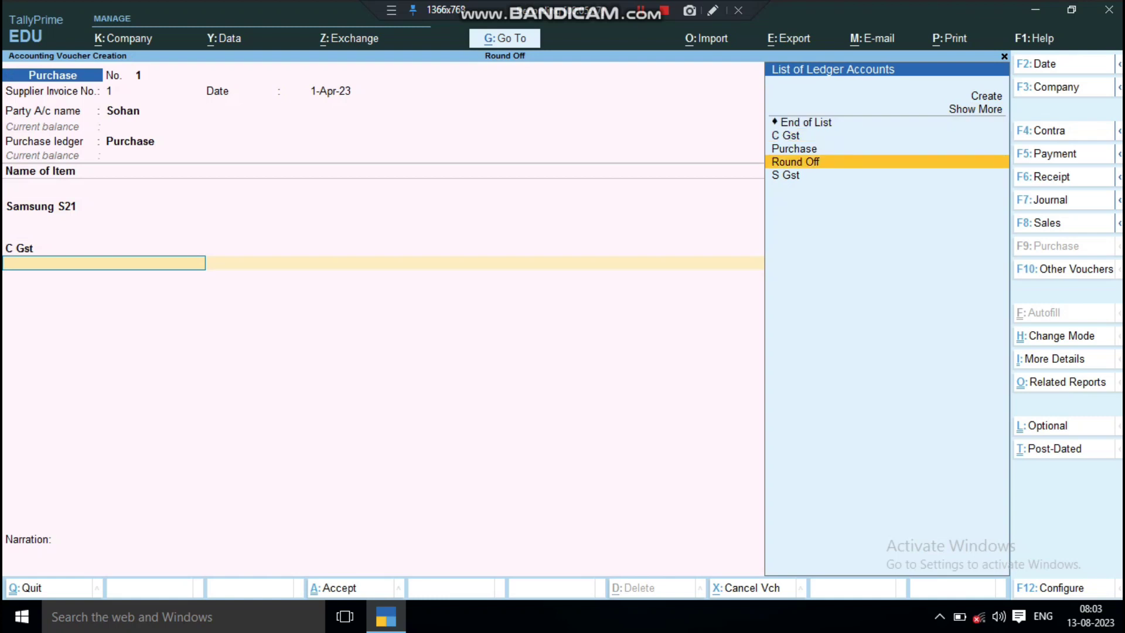
{"action": "key", "text": "Down"}
{"action": "key", "text": "Return"}
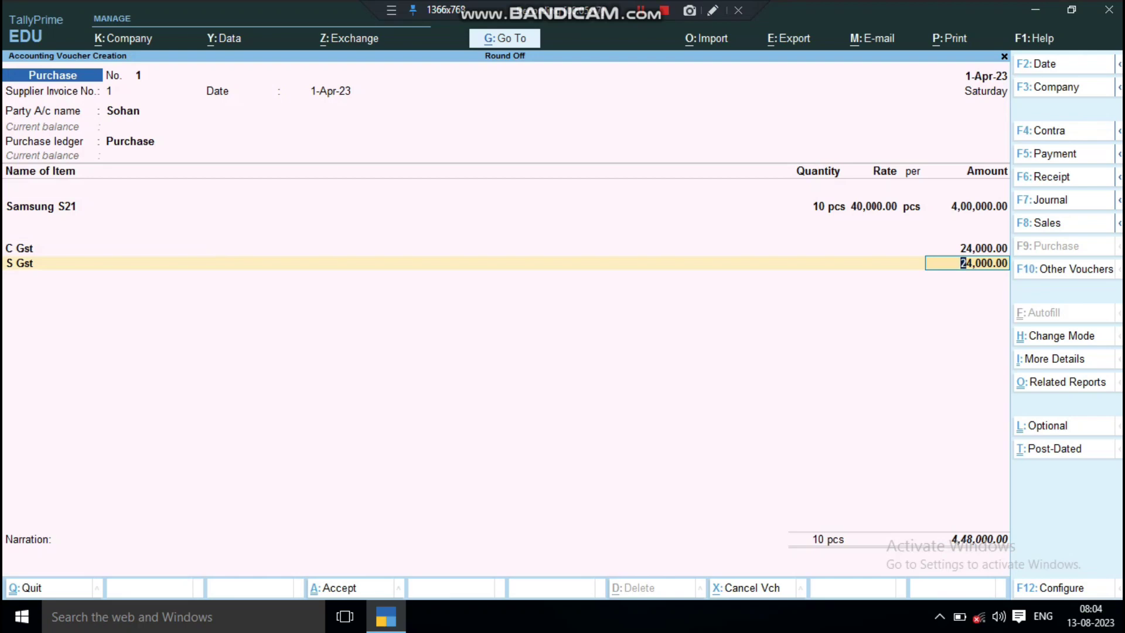
{"action": "key", "text": "Return"}
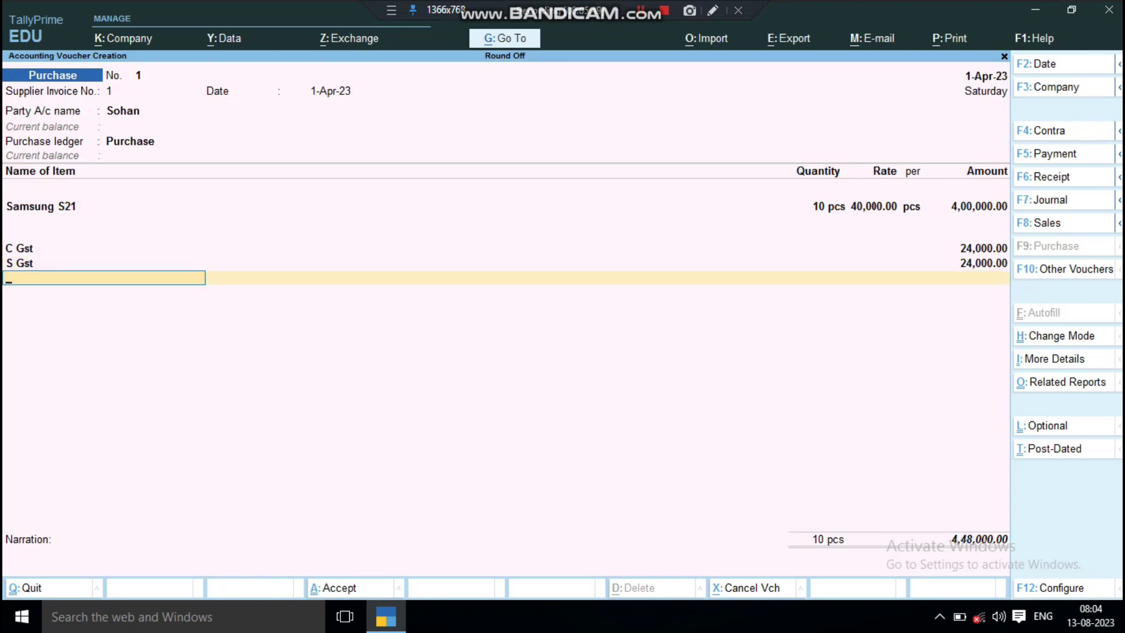
Add a Round Off ledger line, then return to the Samsung S21 rate field.
{"action": "key", "text": "Down"}
{"action": "key", "text": "Down"}
{"action": "key", "text": "Down"}
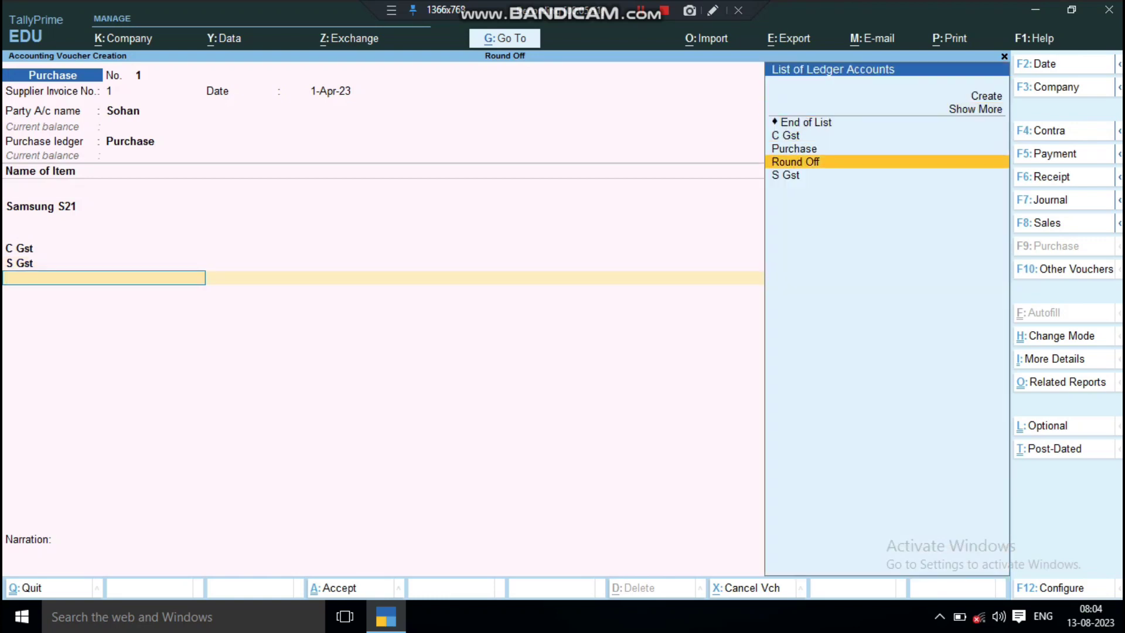
{"action": "key", "text": "Return"}
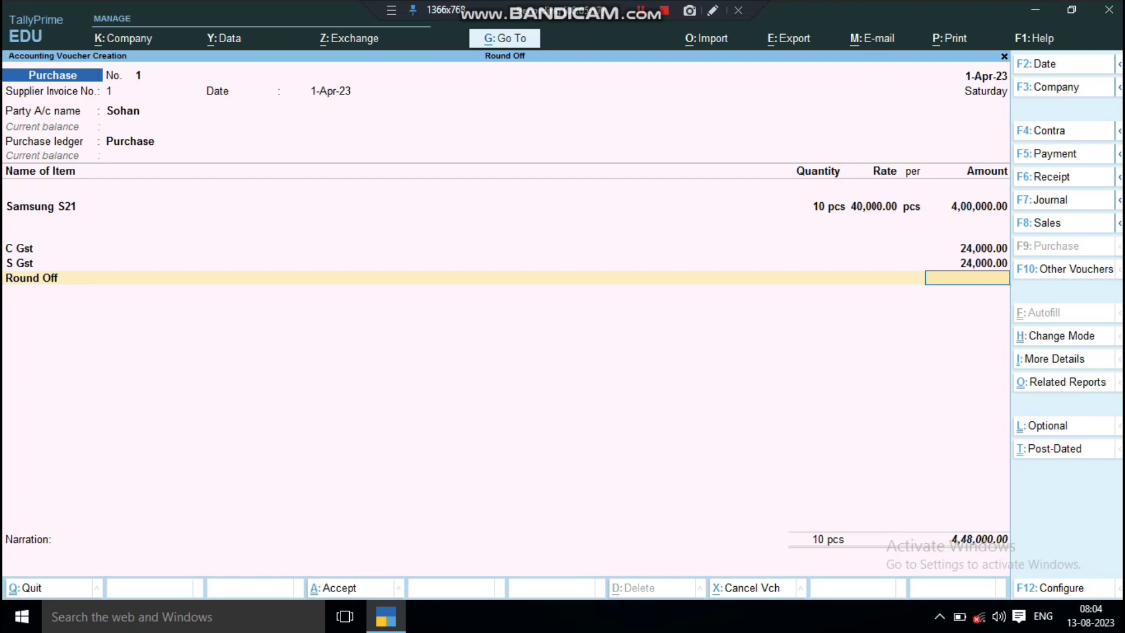
{"action": "key", "text": "Up"}
{"action": "key", "text": "Up"}
{"action": "key", "text": "Up"}
{"action": "key", "text": "Up"}
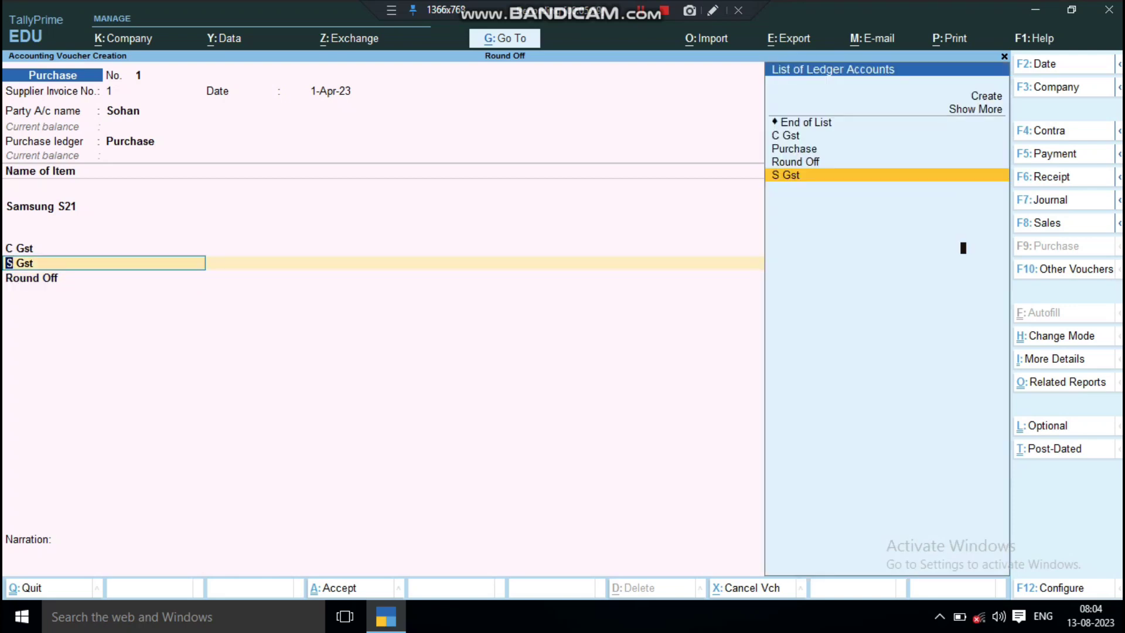
{"action": "key", "text": "Up"}
{"action": "key", "text": "Up"}
{"action": "key", "text": "Up"}
{"action": "key", "text": "Up"}
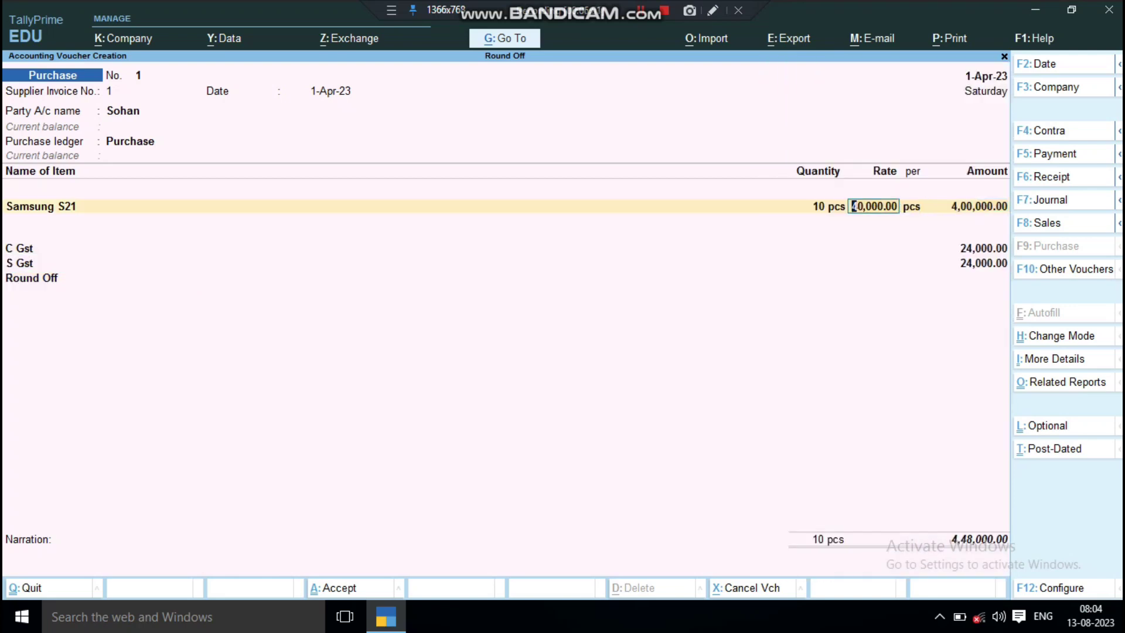
Change the Samsung S21 rate to 40,000.43, giving Round Off 0.44 and total 4,48,005.00.
{"action": "type", "text": "40,000.43"}
{"action": "key", "text": "Return"}
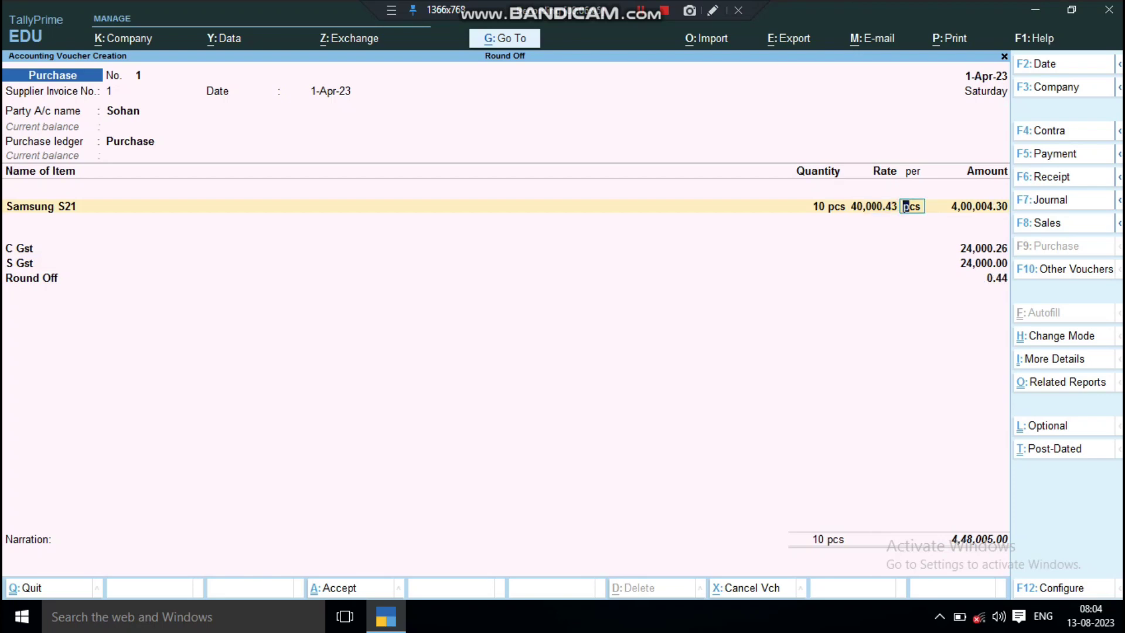
{"action": "key", "text": "Return"}
{"action": "key", "text": "Return"}
{"action": "key", "text": "Return"}
{"action": "key", "text": "Return"}
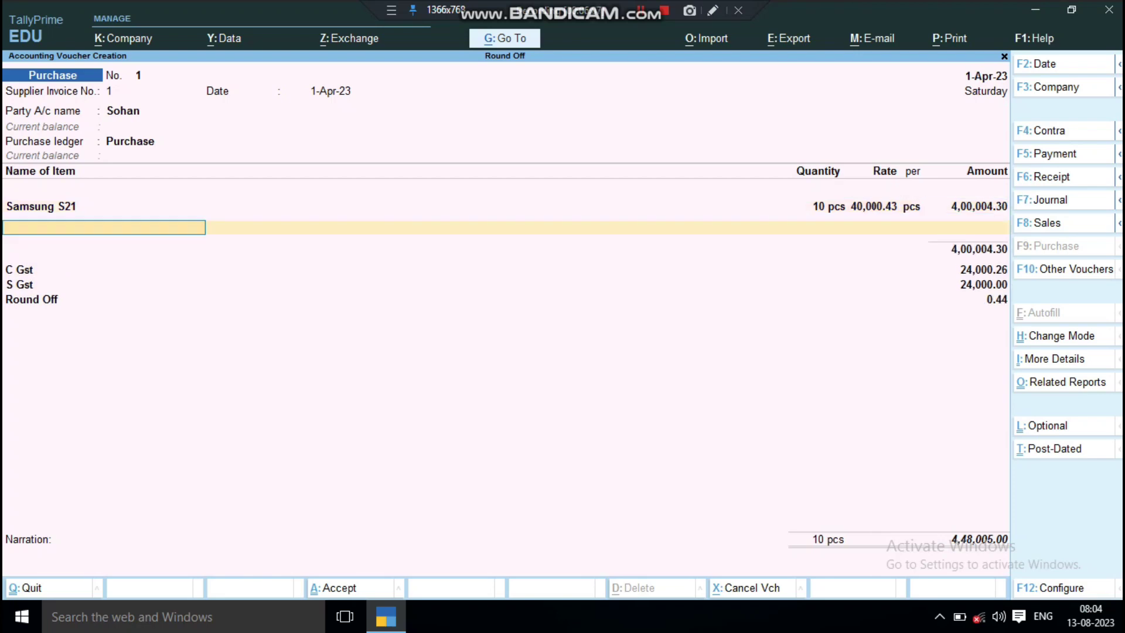
{"action": "key", "text": "Return"}
{"action": "key", "text": "Return"}
{"action": "key", "text": "Return"}
{"action": "key", "text": "Return"}
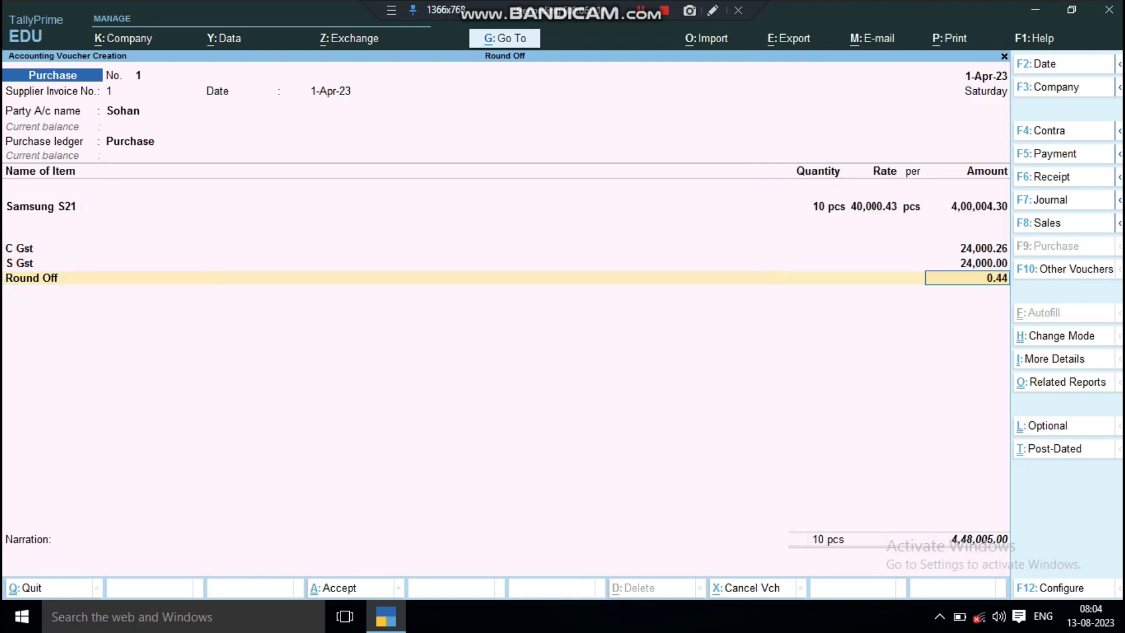
{"action": "key", "text": "ctrl"}
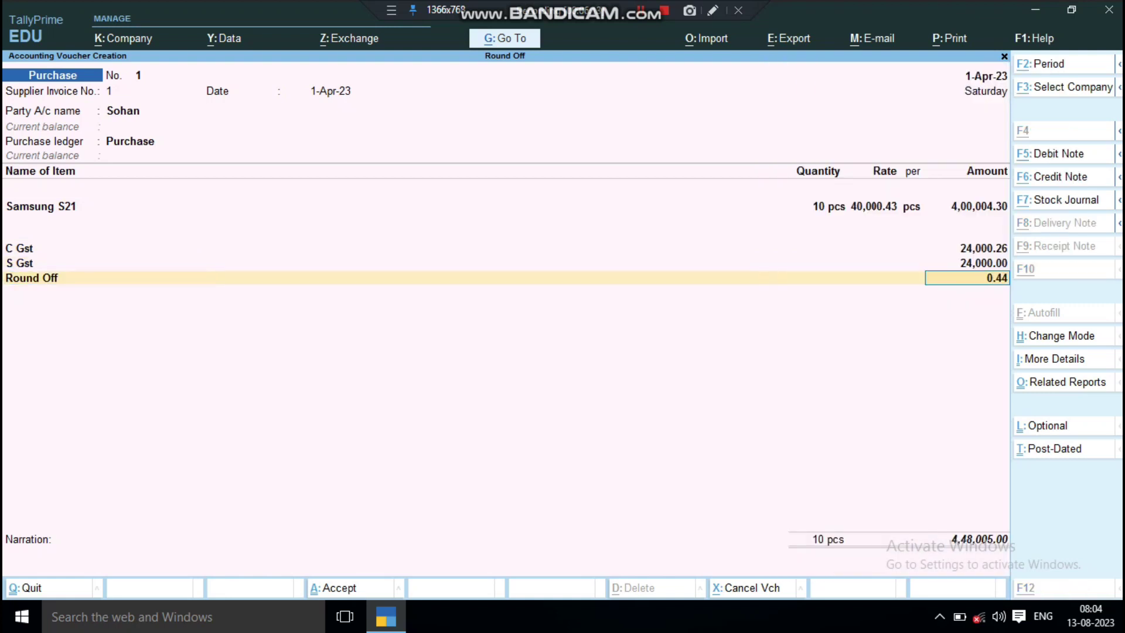
{"action": "key", "text": "ctrl"}
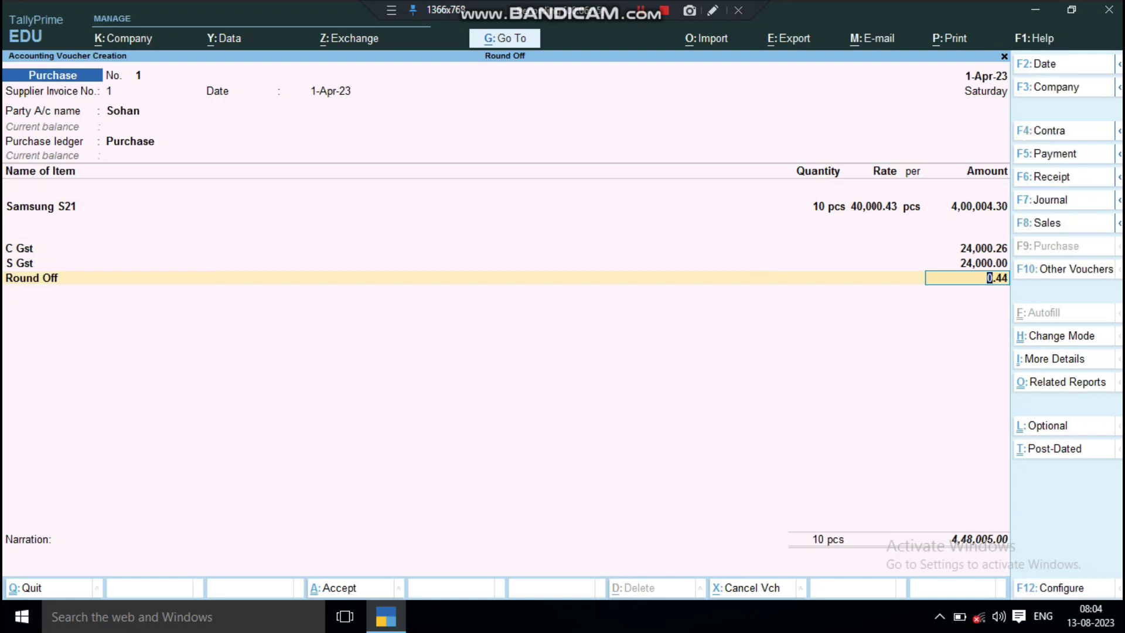
{"action": "key", "text": "Return"}
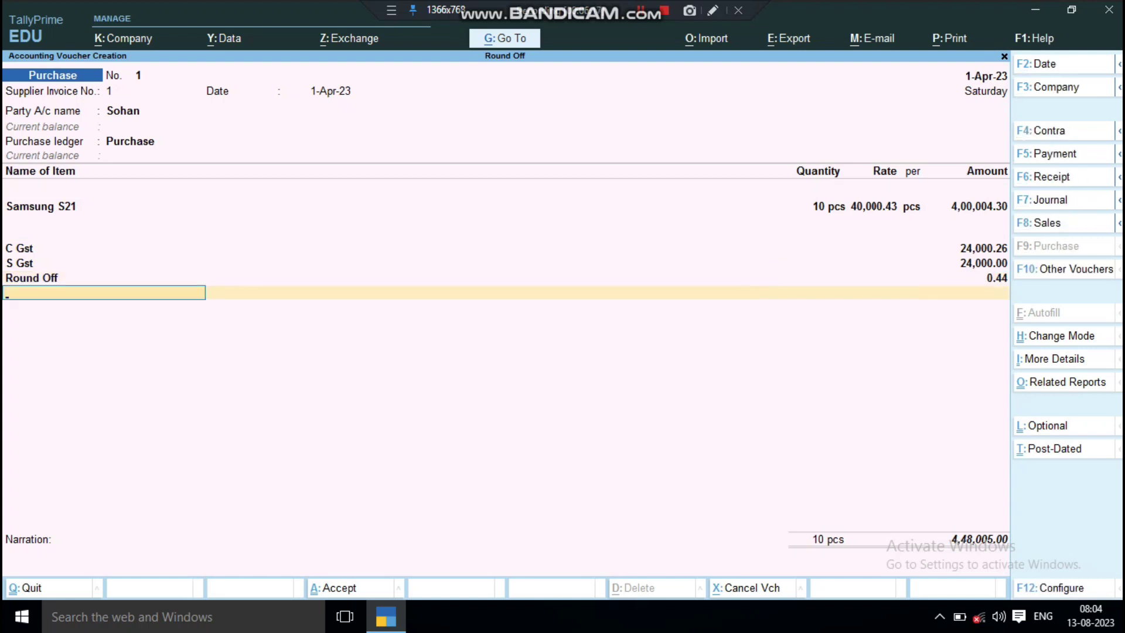
{"action": "key", "text": "ctrl"}
{"action": "key", "text": "Return"}
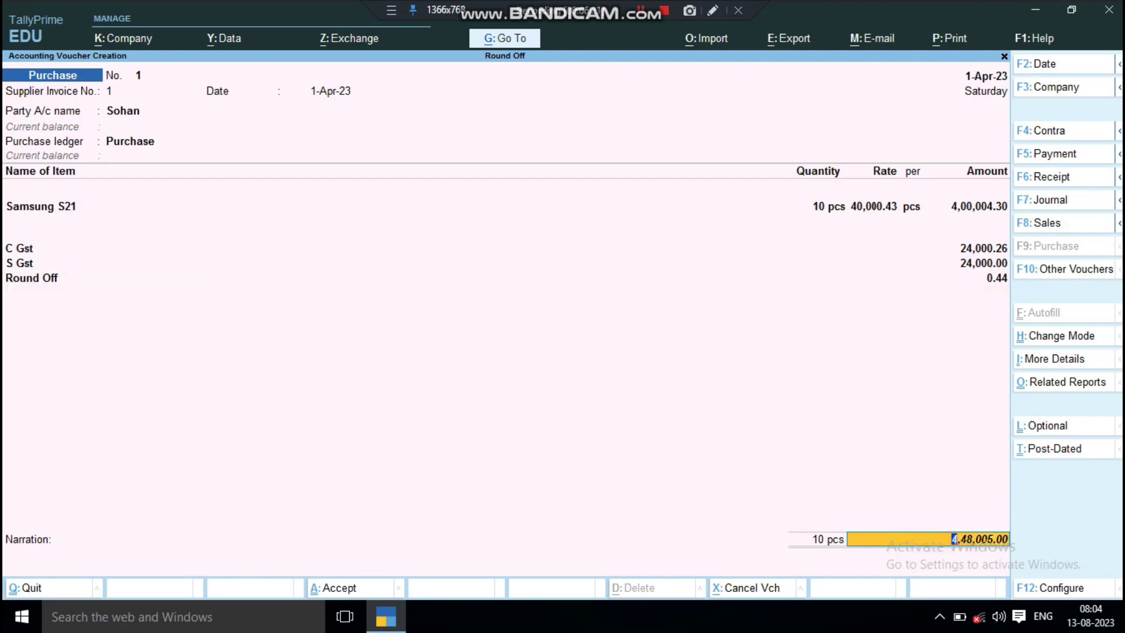
Choose New Ref in Bill-wise Details and save the purchase voucher.
{"action": "key", "text": "Return"}
{"action": "key", "text": "Return"}
{"action": "key", "text": "Return"}
{"action": "key", "text": "Return"}
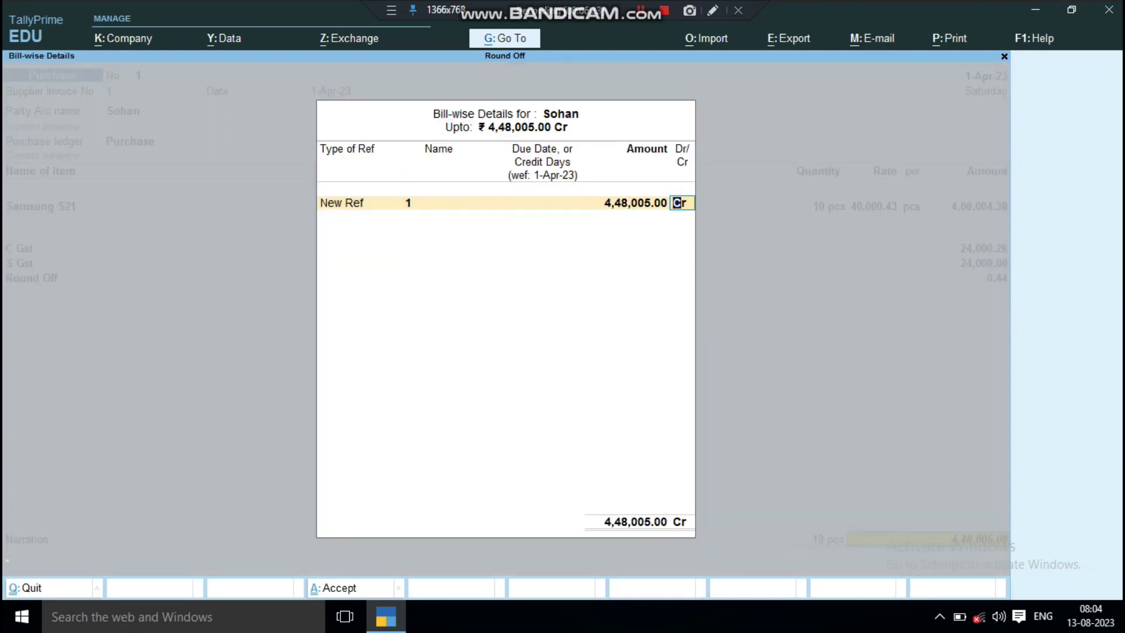
{"action": "key", "text": "Return"}
{"action": "key", "text": "Return"}
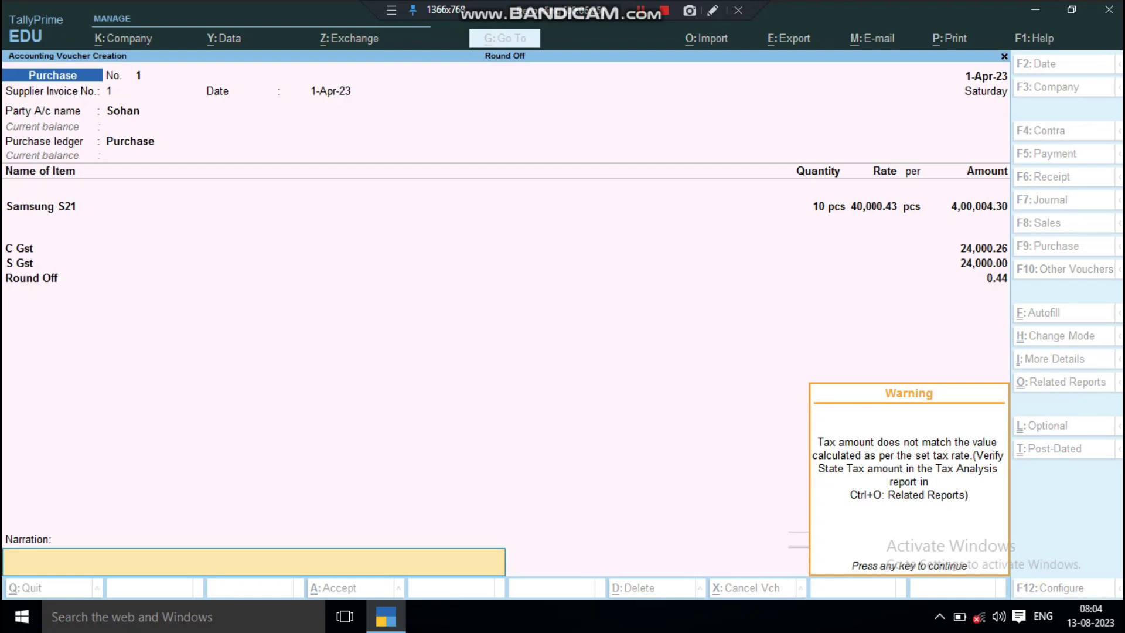
{"action": "key", "text": "Return"}
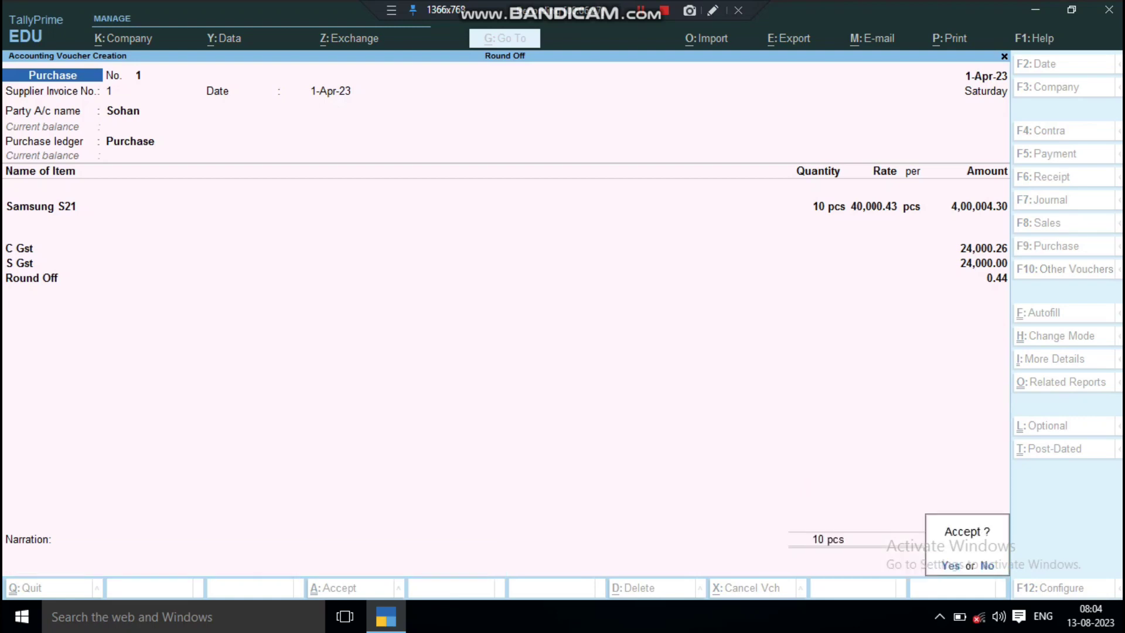
{"action": "key", "text": "Return"}
{"action": "key", "text": "Return"}
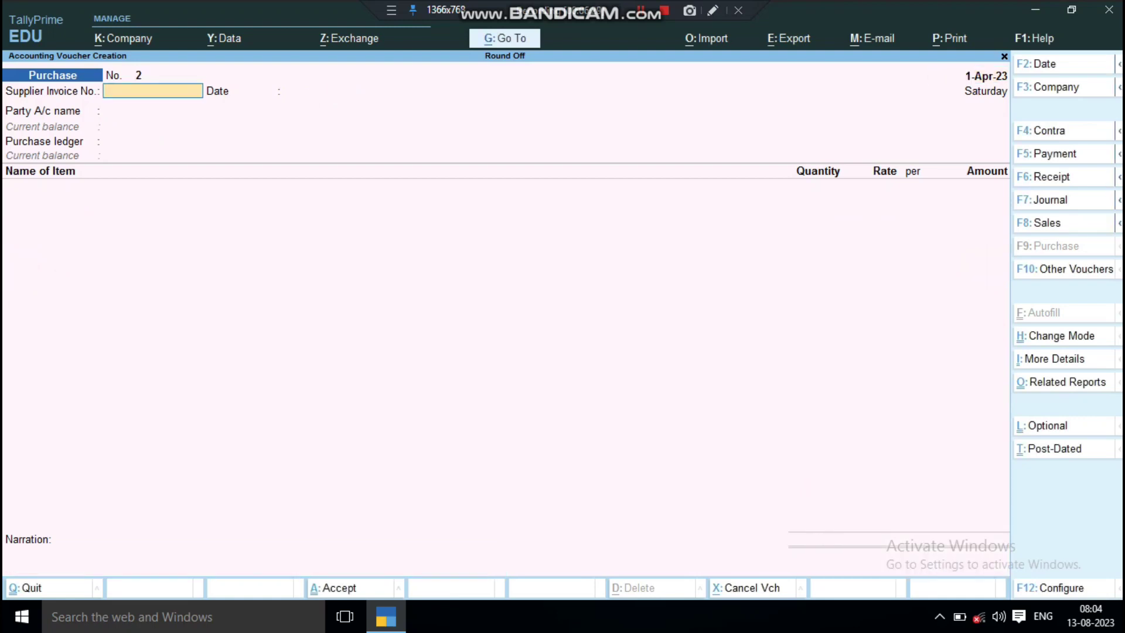
Start a sales voucher with the customer's party ledger and the Sales ledger.
{"action": "key", "text": "F8"}
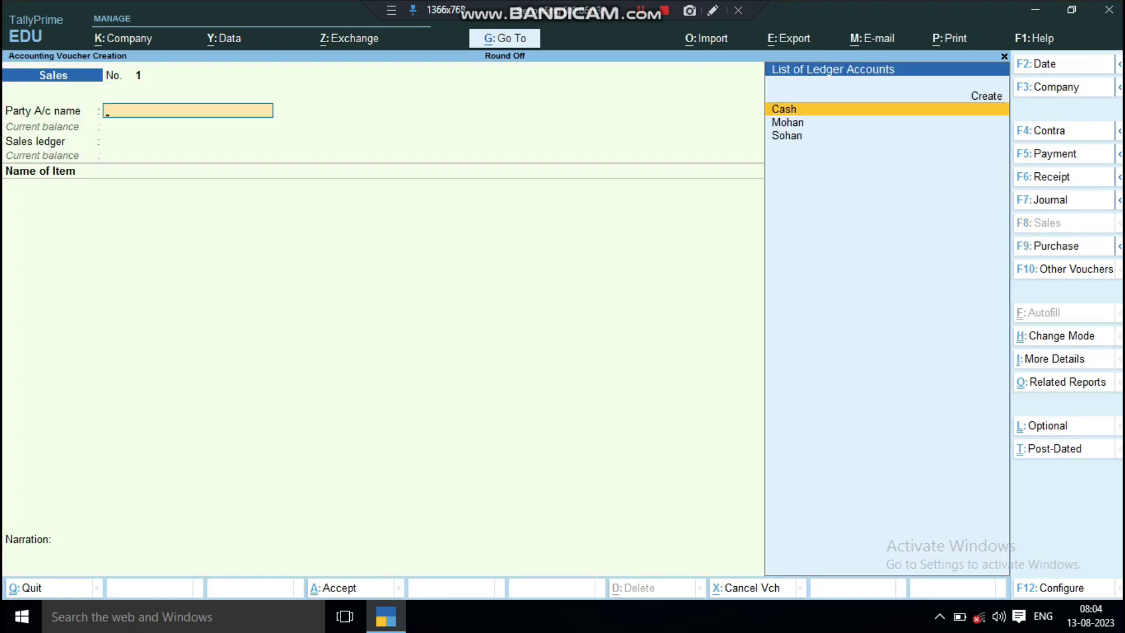
{"action": "key", "text": "Down"}
{"action": "key", "text": "Down"}
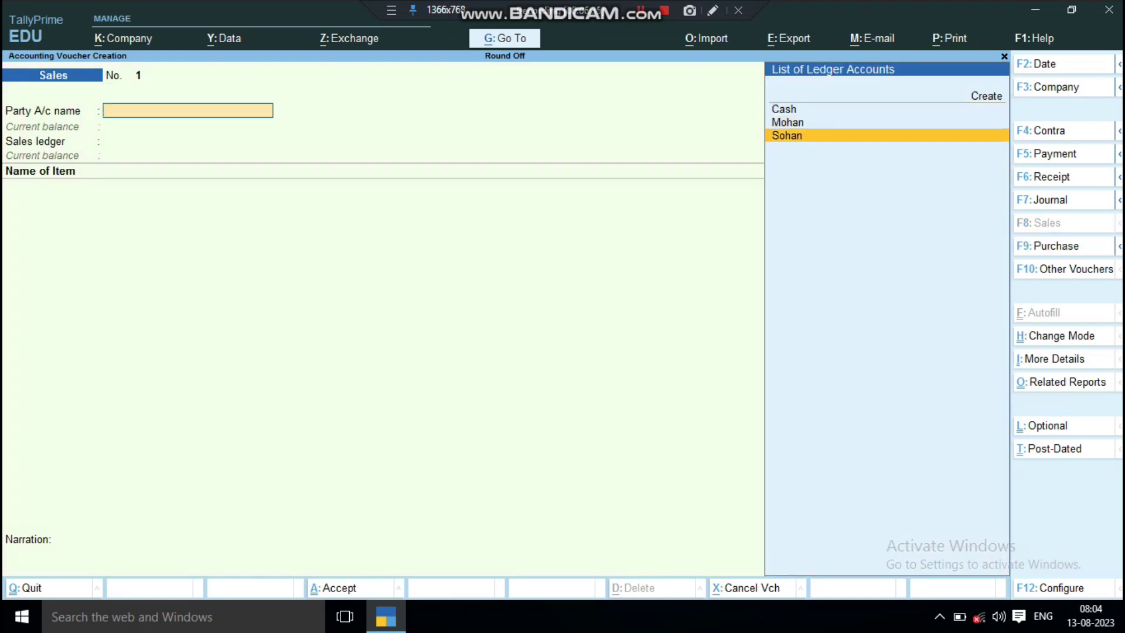
{"action": "key", "text": "Up"}
{"action": "key", "text": "Return"}
{"action": "key", "text": "Return"}
{"action": "key", "text": "Return"}
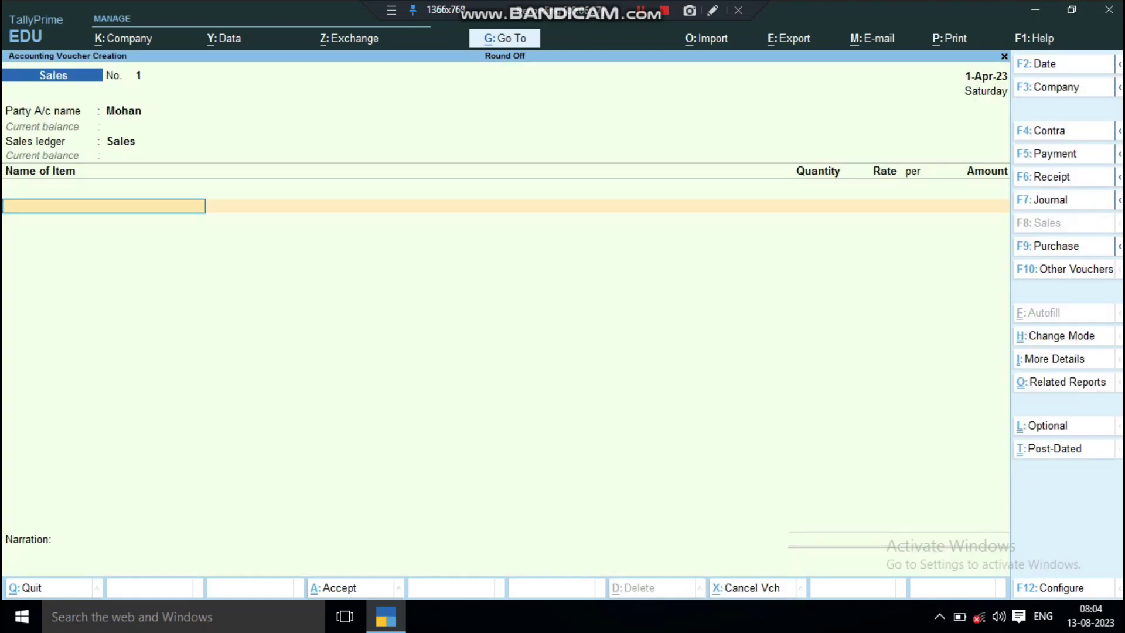
{"action": "key", "text": "Down"}
Enter Samsung S21 with quantity 10 at a rate of 45,000.43.
{"action": "key", "text": "Return"}
{"action": "type", "text": "10"}
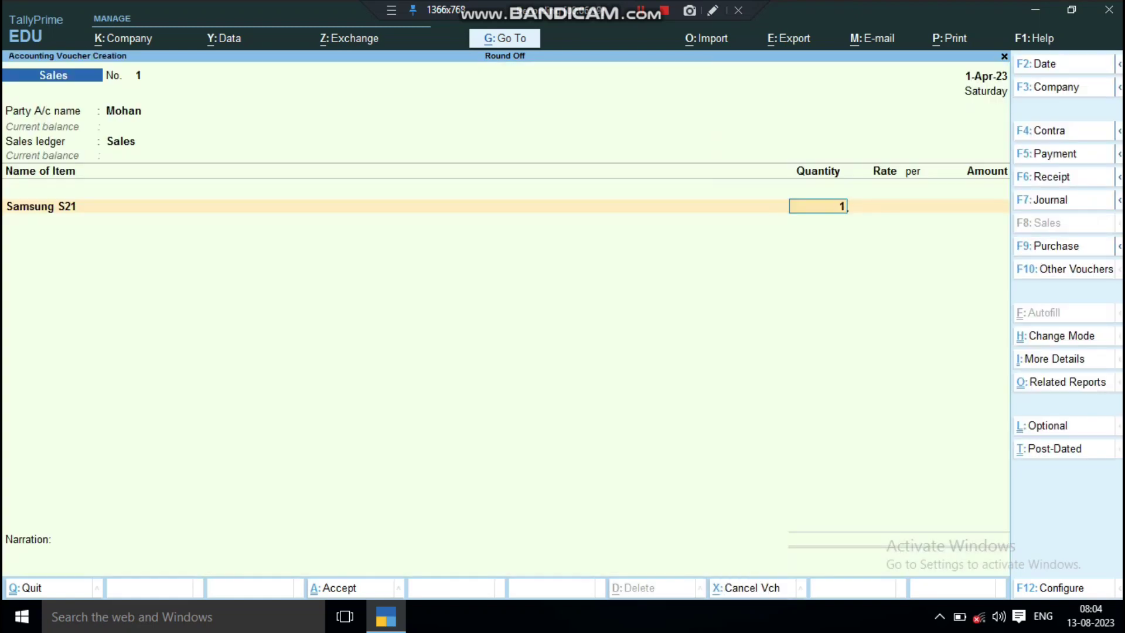
{"action": "key", "text": "Return"}
{"action": "type", "text": "1500"}
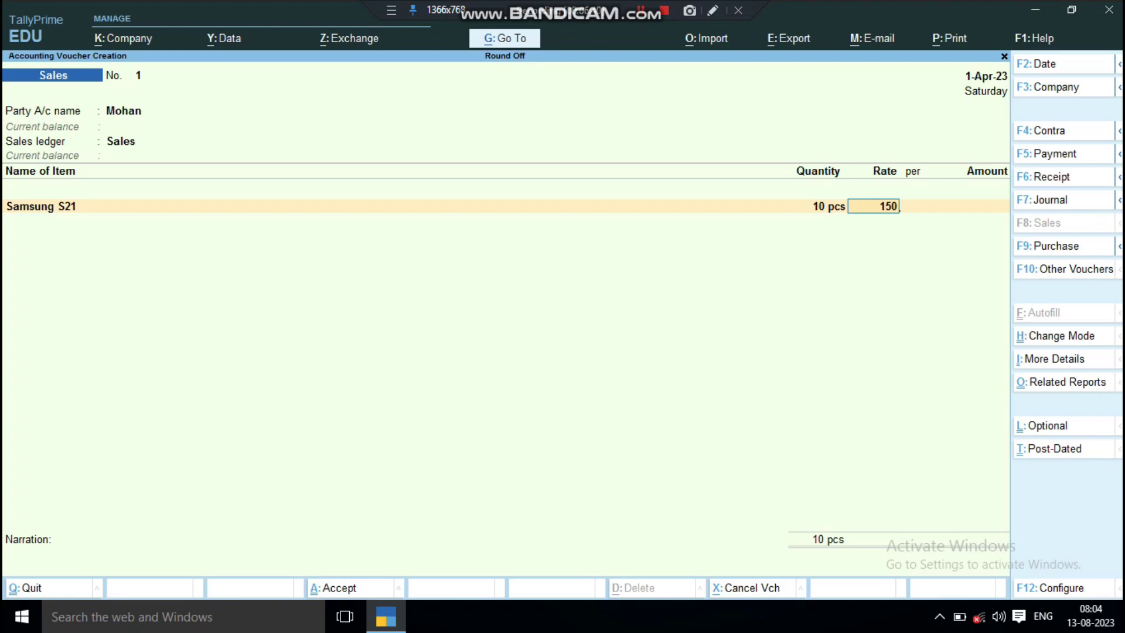
{"action": "key", "text": "BackSpace"}
{"action": "key", "text": "BackSpace"}
{"action": "key", "text": "BackSpace"}
{"action": "key", "text": "BackSpace"}
{"action": "type", "text": "145"}
{"action": "key", "text": "BackSpace"}
{"action": "key", "text": "BackSpace"}
{"action": "key", "text": "BackSpace"}
{"action": "type", "text": "45,000.43"}
{"action": "key", "text": "Return"}
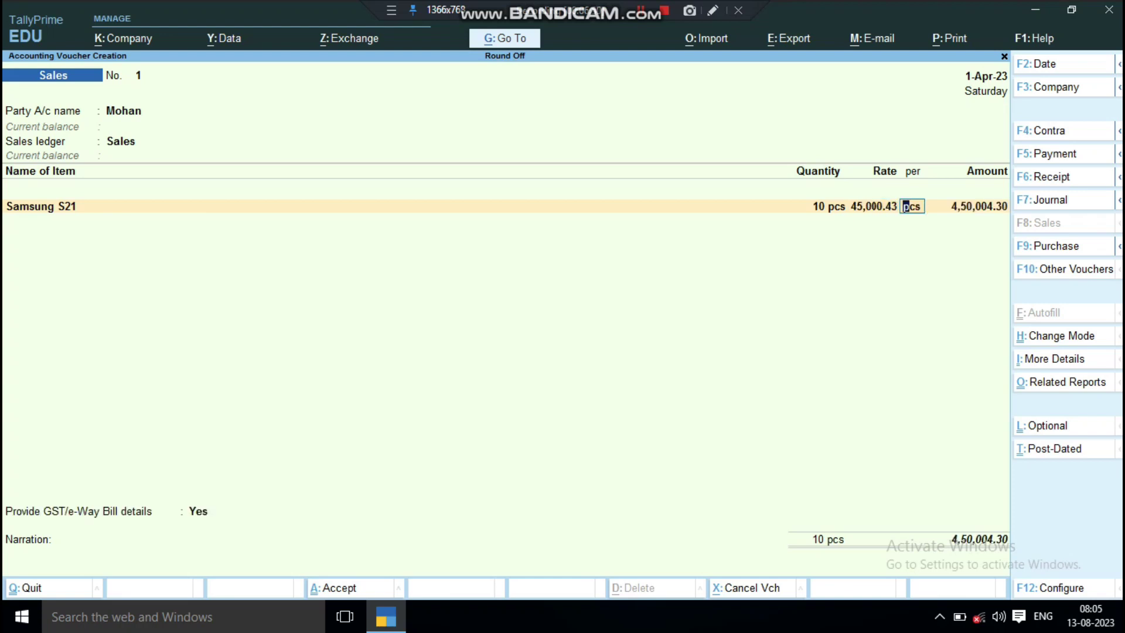
Add C Gst, S Gst and a 0.44 Round Off line, then view the GST tax analysis.
{"action": "key", "text": "Return"}
{"action": "key", "text": "Return"}
{"action": "key", "text": "Return"}
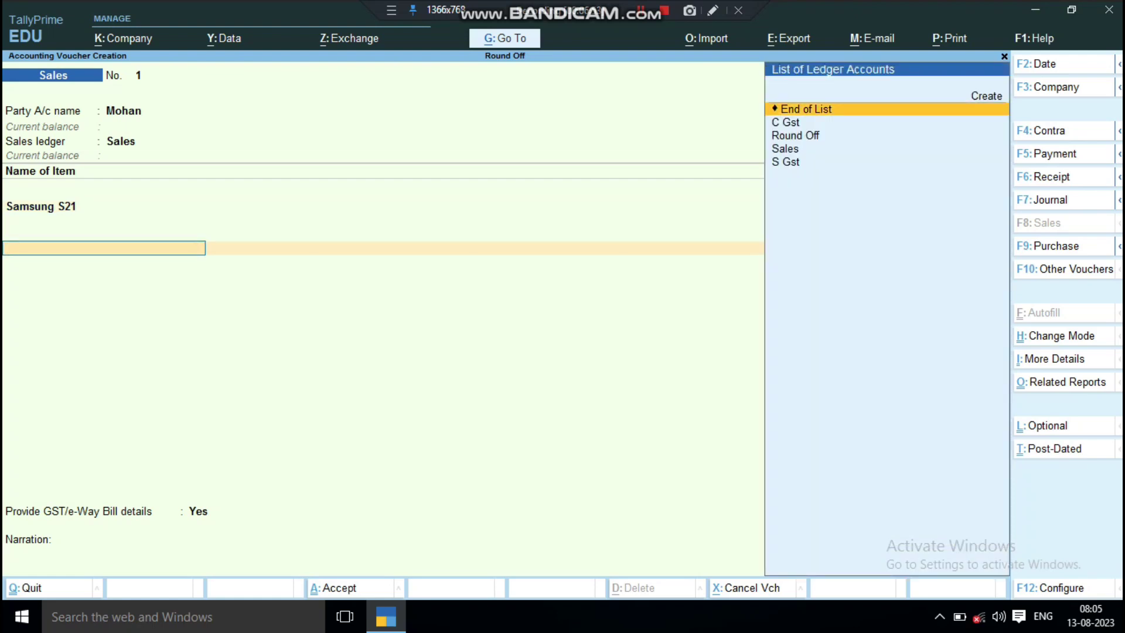
{"action": "key", "text": "Down"}
{"action": "key", "text": "Return"}
{"action": "key", "text": "Return"}
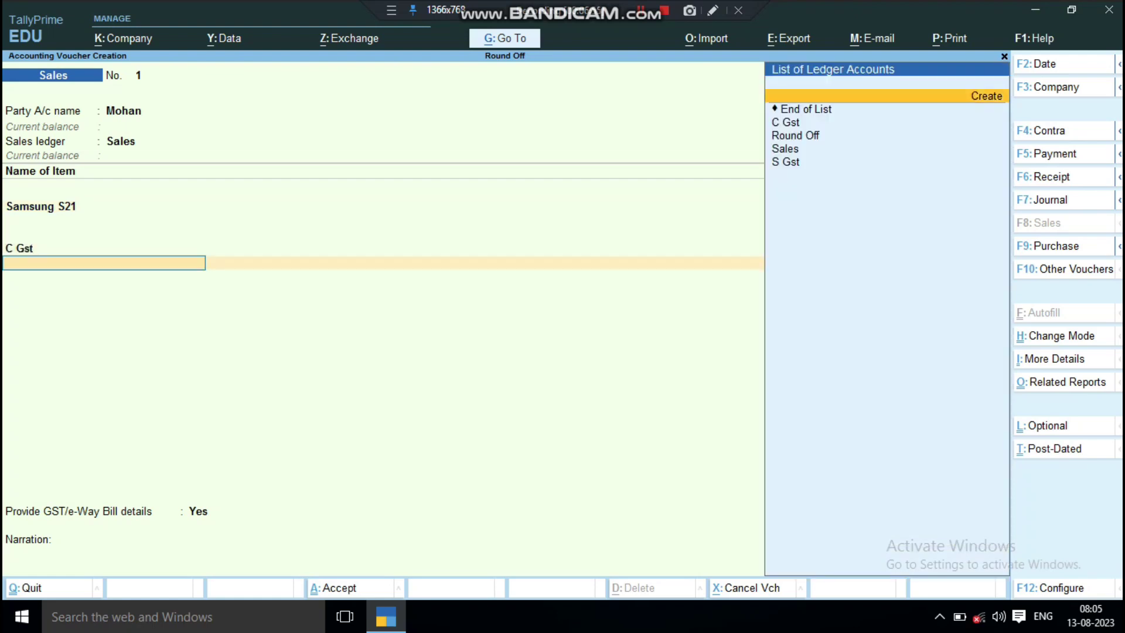
{"action": "key", "text": "Down"}
{"action": "key", "text": "Down"}
{"action": "key", "text": "Down"}
{"action": "key", "text": "Down"}
{"action": "key", "text": "Down"}
{"action": "key", "text": "Return"}
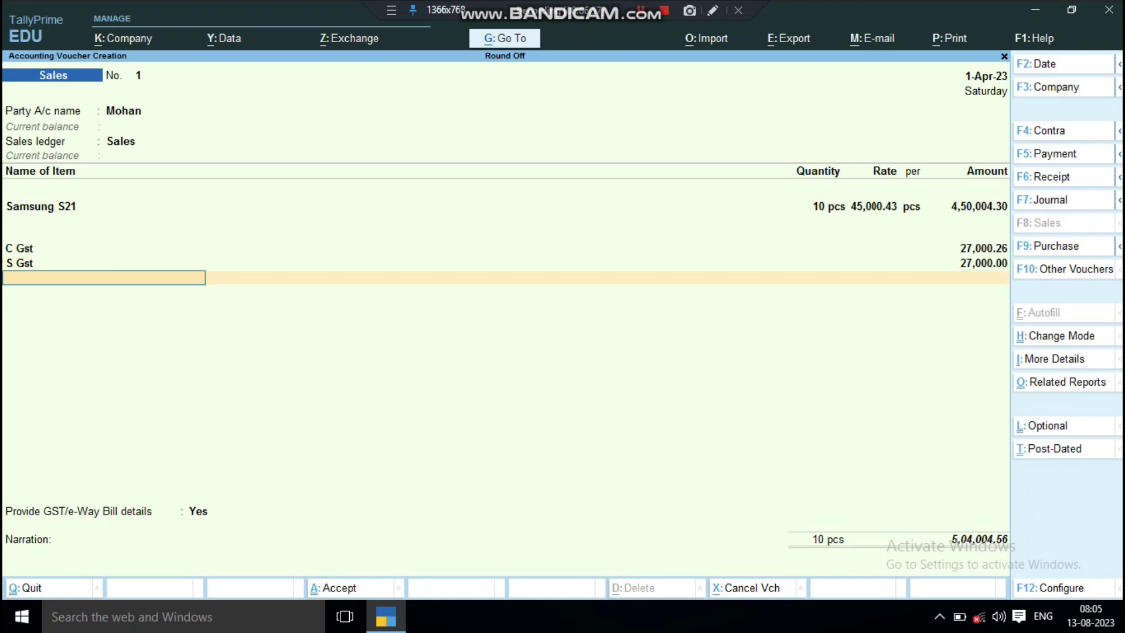
{"action": "key", "text": "Down"}
{"action": "key", "text": "Down"}
{"action": "key", "text": "Down"}
{"action": "key", "text": "Up"}
{"action": "key", "text": "Return"}
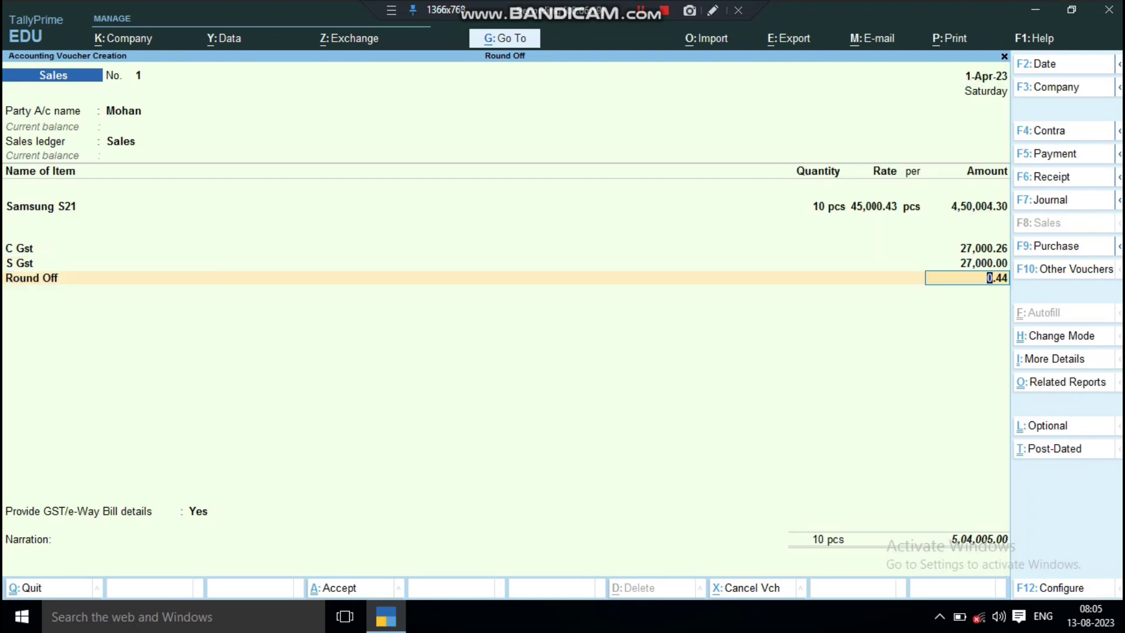
{"action": "key", "text": "alt+a"}
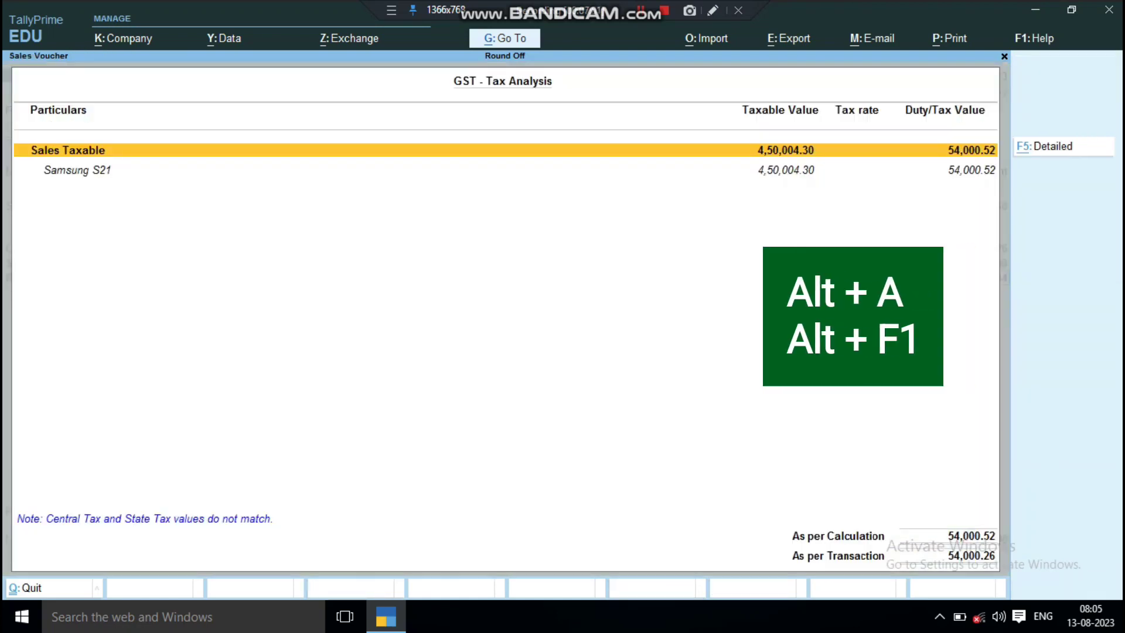
Inspect the detailed Central and State Tax rows at 27,000.26 each, then return to the voucher.
{"action": "key", "text": "alt+F1"}
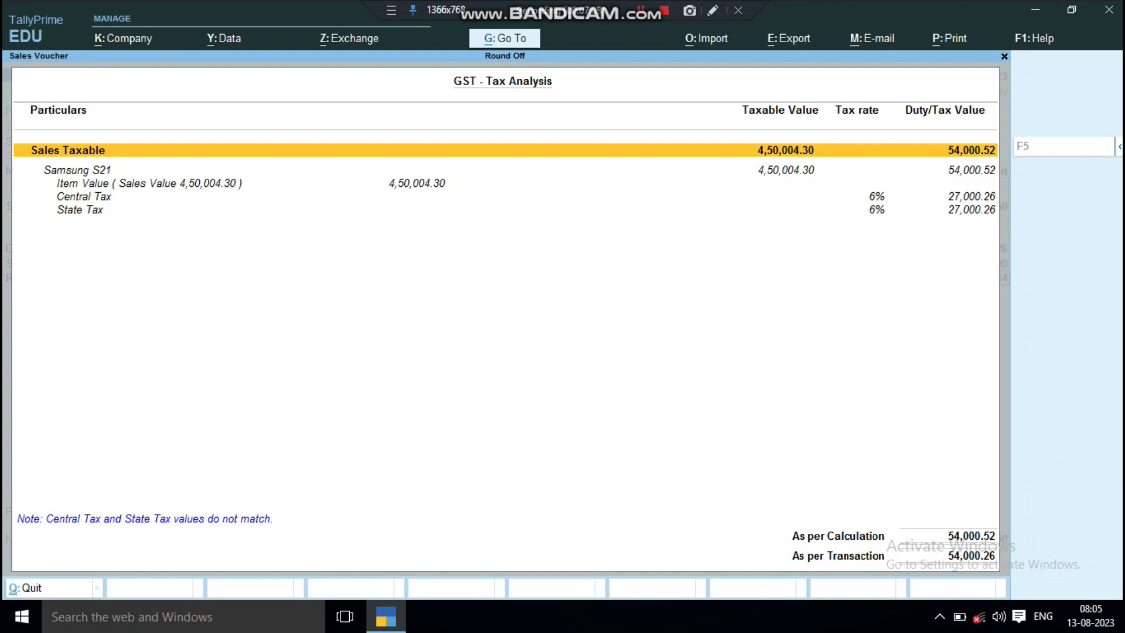
{"action": "key", "text": "Down"}
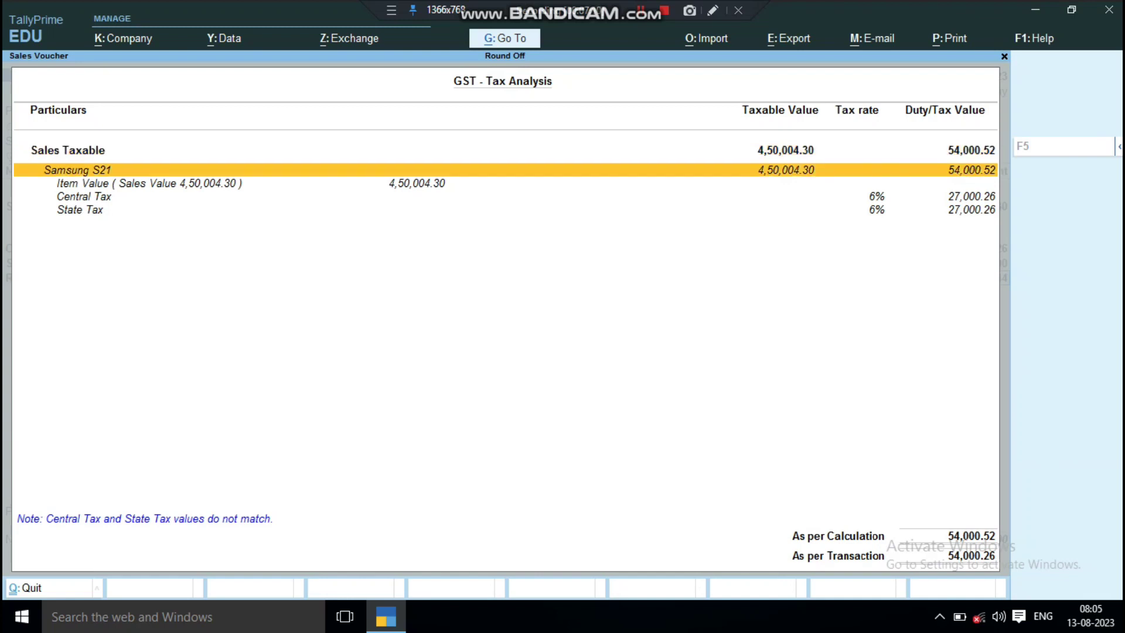
{"action": "key", "text": "Down"}
{"action": "key", "text": "Down"}
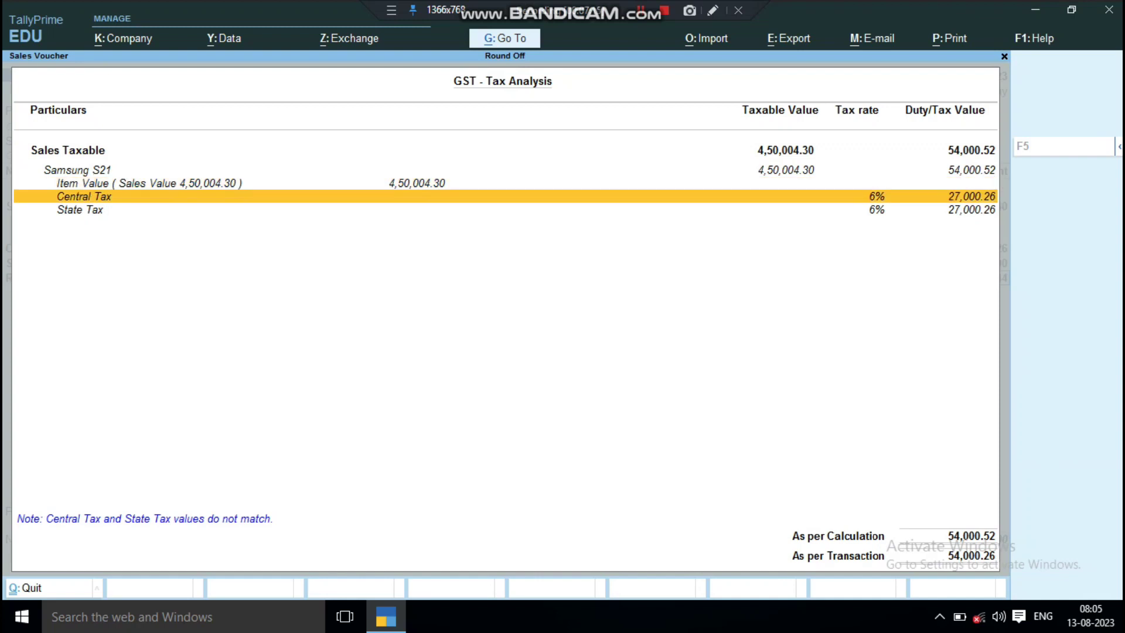
{"action": "key", "text": "Down"}
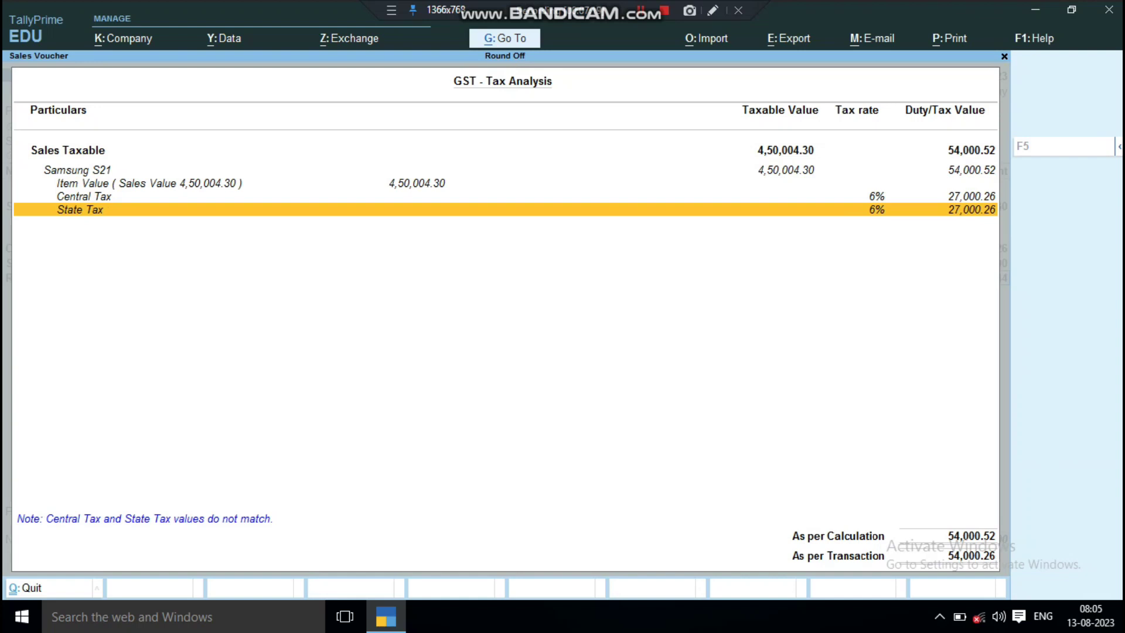
{"action": "key", "text": "Up"}
{"action": "key", "text": "Up"}
{"action": "key", "text": "Up"}
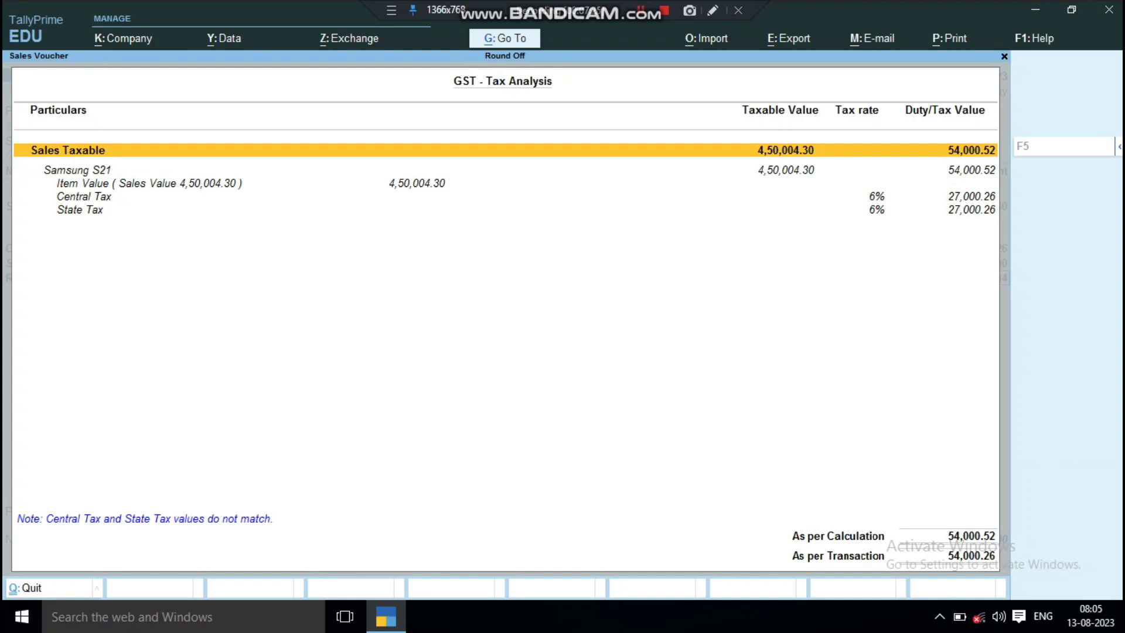
{"action": "key", "text": "Escape"}
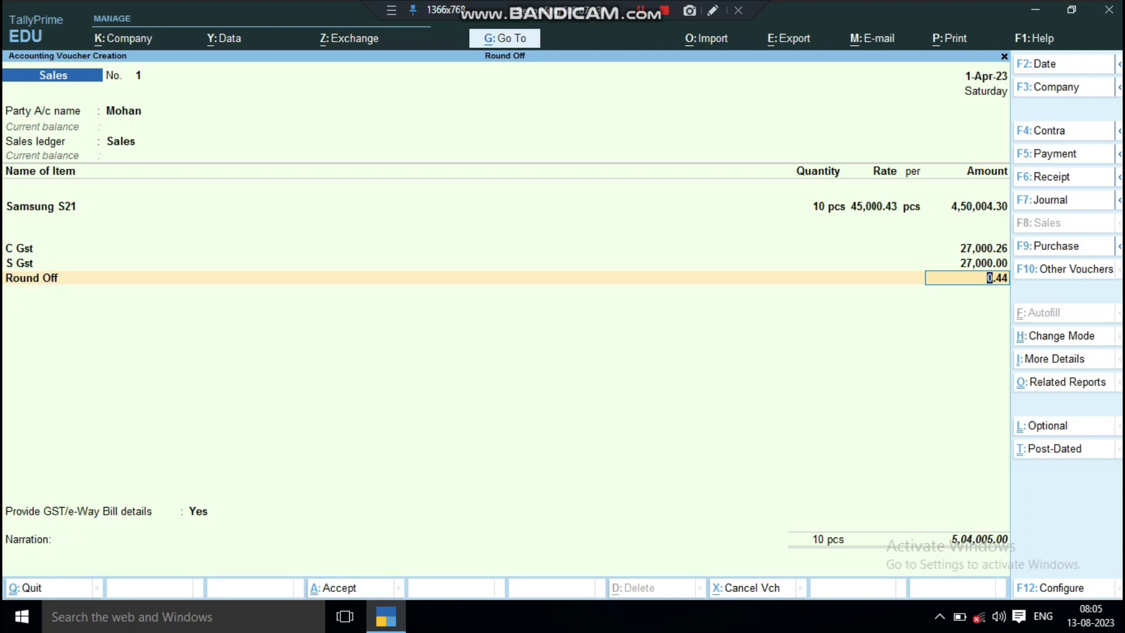
Alter the C Gst ledger to use Normal Rounding with a rounding limit of 1.
{"action": "key", "text": "Up"}
{"action": "key", "text": "Up"}
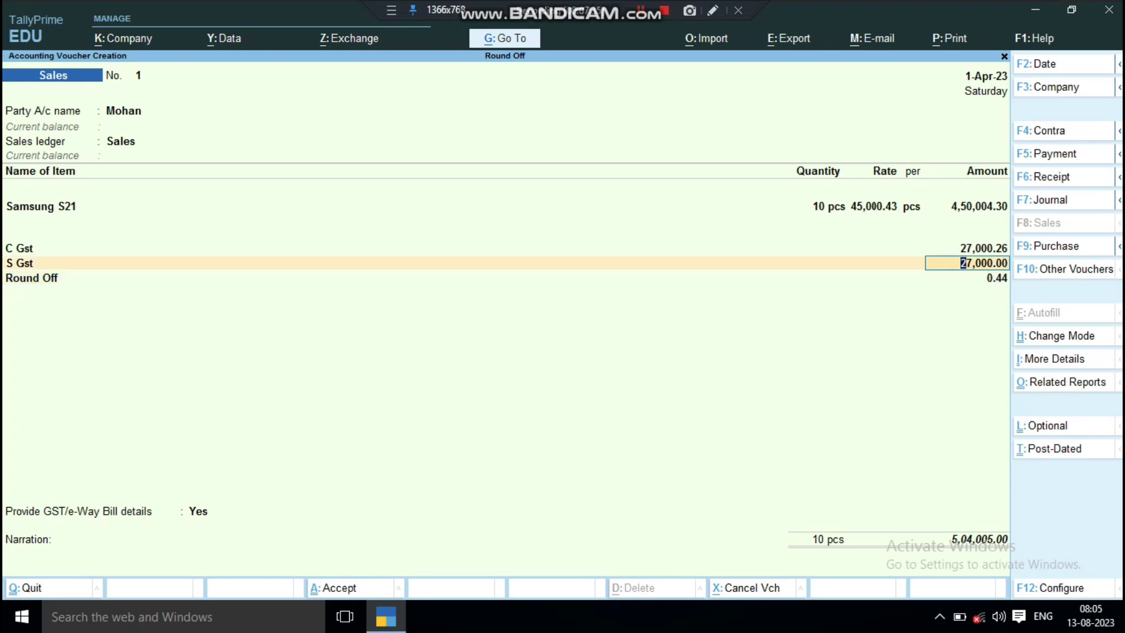
{"action": "key", "text": "Down"}
{"action": "key", "text": "Up"}
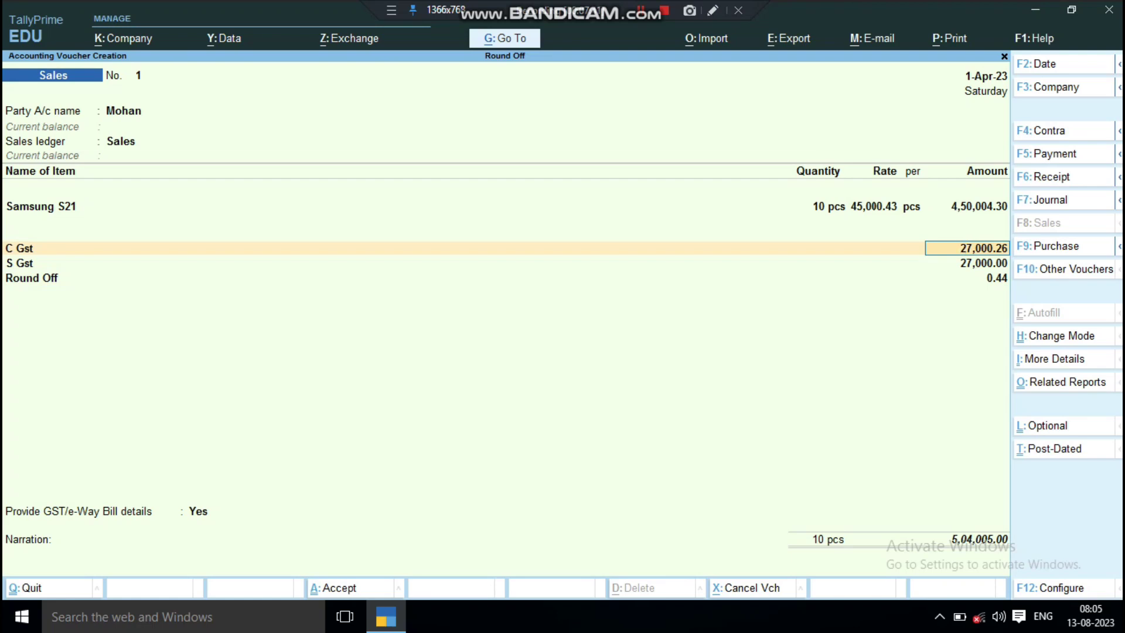
{"action": "key", "text": "BackSpace"}
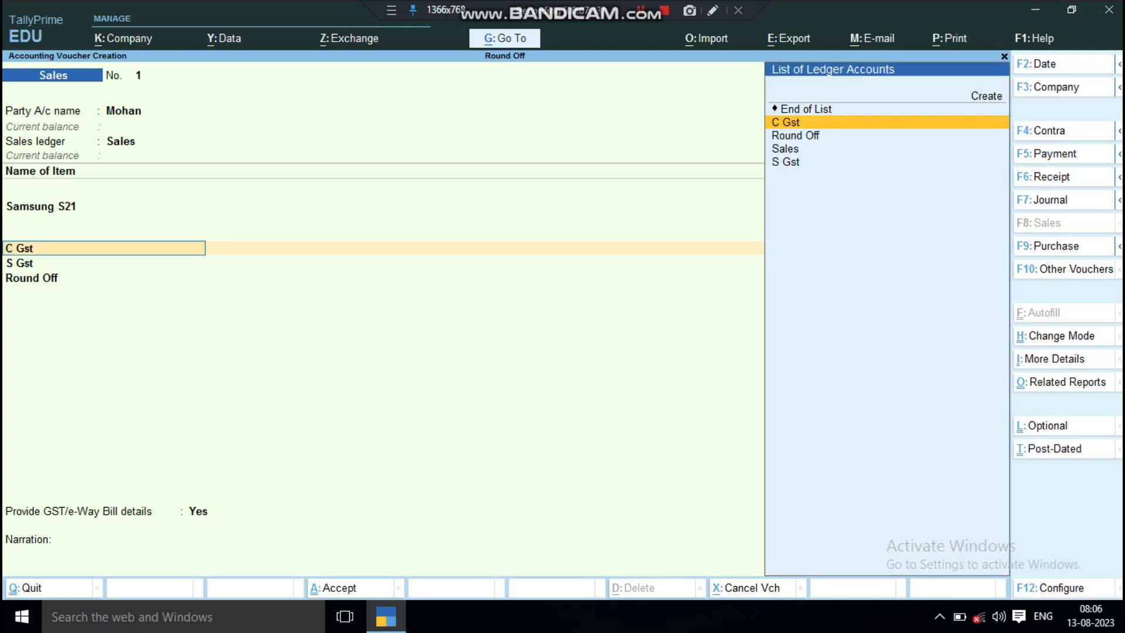
{"action": "key", "text": "ctrl"}
{"action": "key", "text": "ctrl+Return"}
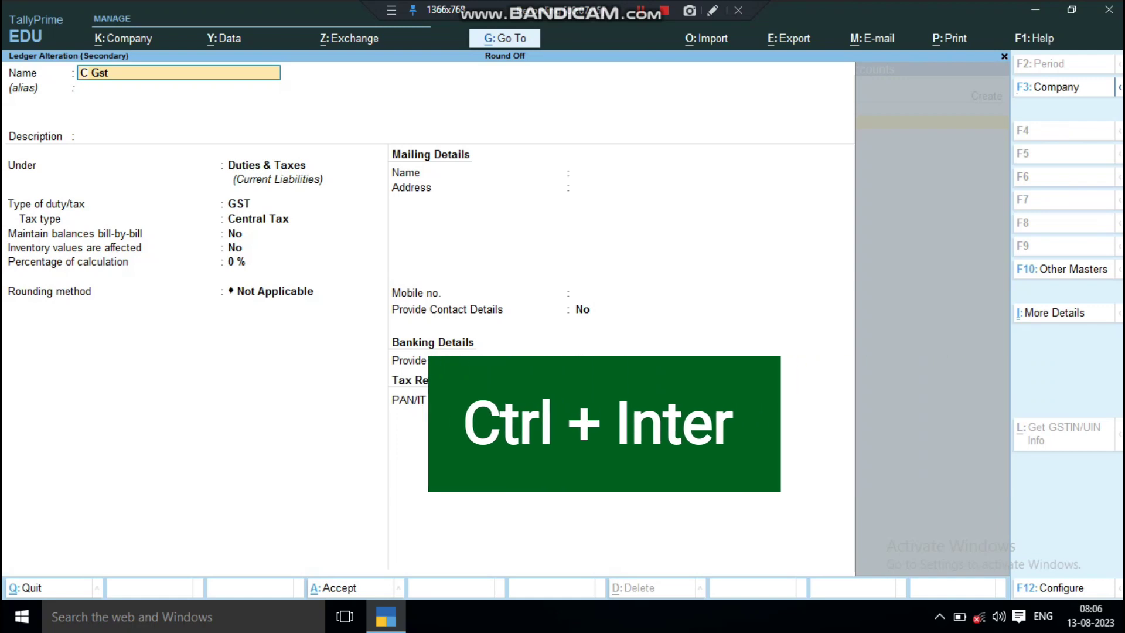
{"action": "key", "text": "Return"}
{"action": "key", "text": "Return"}
{"action": "key", "text": "Return"}
{"action": "key", "text": "Return"}
{"action": "key", "text": "Return"}
{"action": "key", "text": "Return"}
{"action": "key", "text": "Return"}
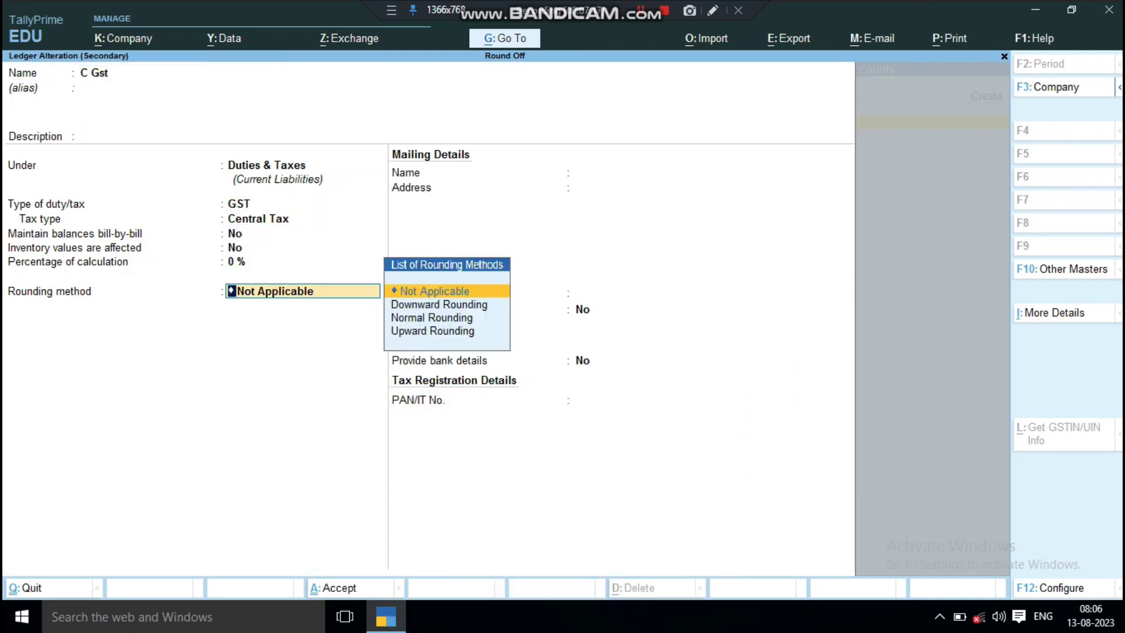
{"action": "key", "text": "Down"}
{"action": "key", "text": "Down"}
{"action": "key", "text": "Return"}
{"action": "key", "text": "Return"}
{"action": "key", "text": "Return"}
{"action": "key", "text": "Return"}
{"action": "key", "text": "Return"}
{"action": "key", "text": "Return"}
{"action": "key", "text": "Return"}
{"action": "key", "text": "Return"}
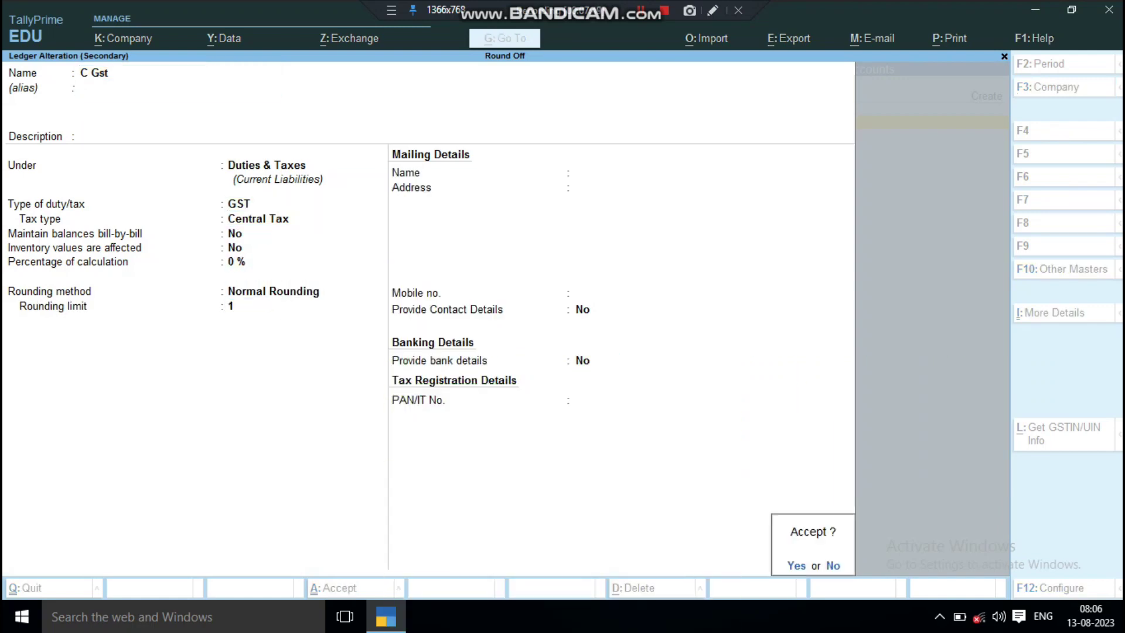
{"action": "key", "text": "Return"}
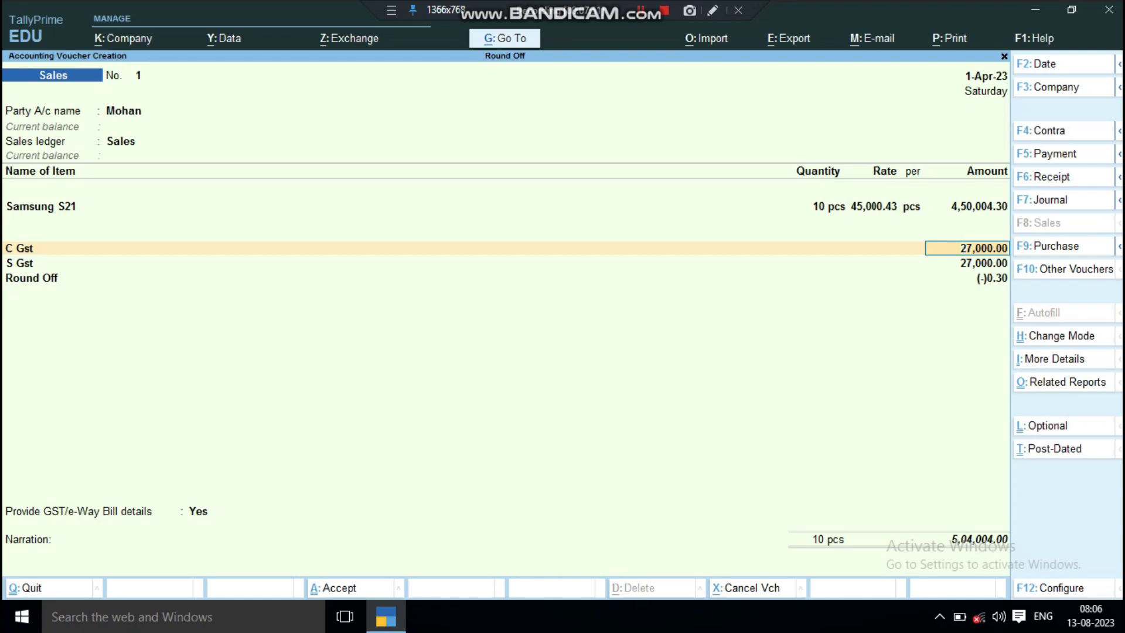
Check the recalculated C Gst of 27,000.00 and the Round Off of (-)0.30.
{"action": "key", "text": "Down"}
{"action": "key", "text": "Up"}
{"action": "key", "text": "Down"}
{"action": "key", "text": "Up"}
{"action": "key", "text": "Down"}
{"action": "key", "text": "Down"}
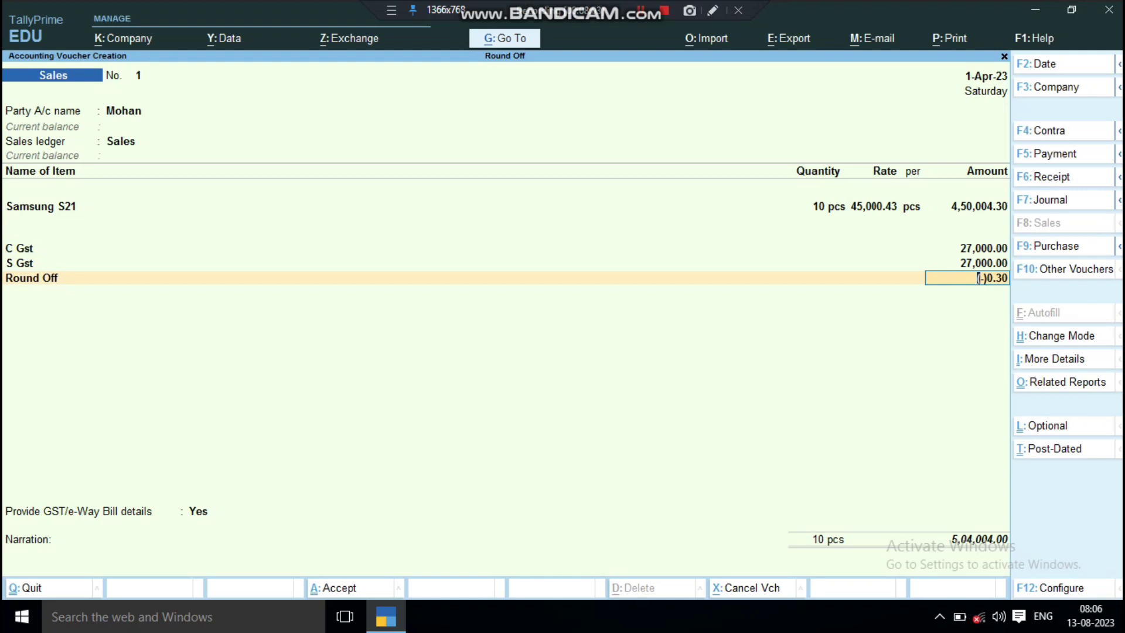
{"action": "key", "text": "alt+a"}
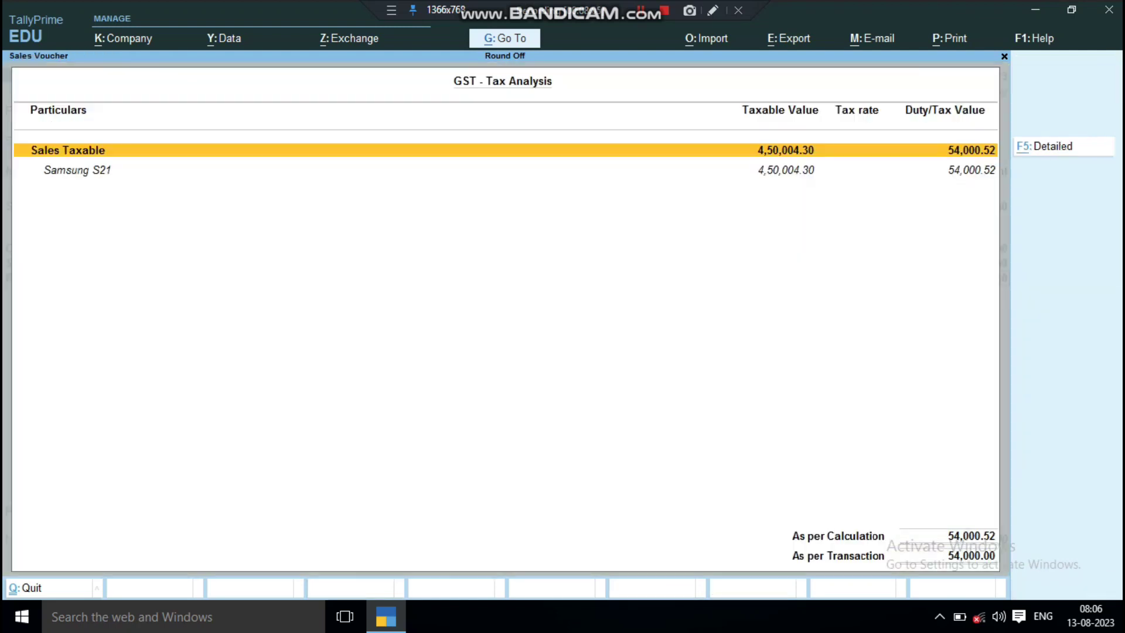
{"action": "key", "text": "alt+F5"}
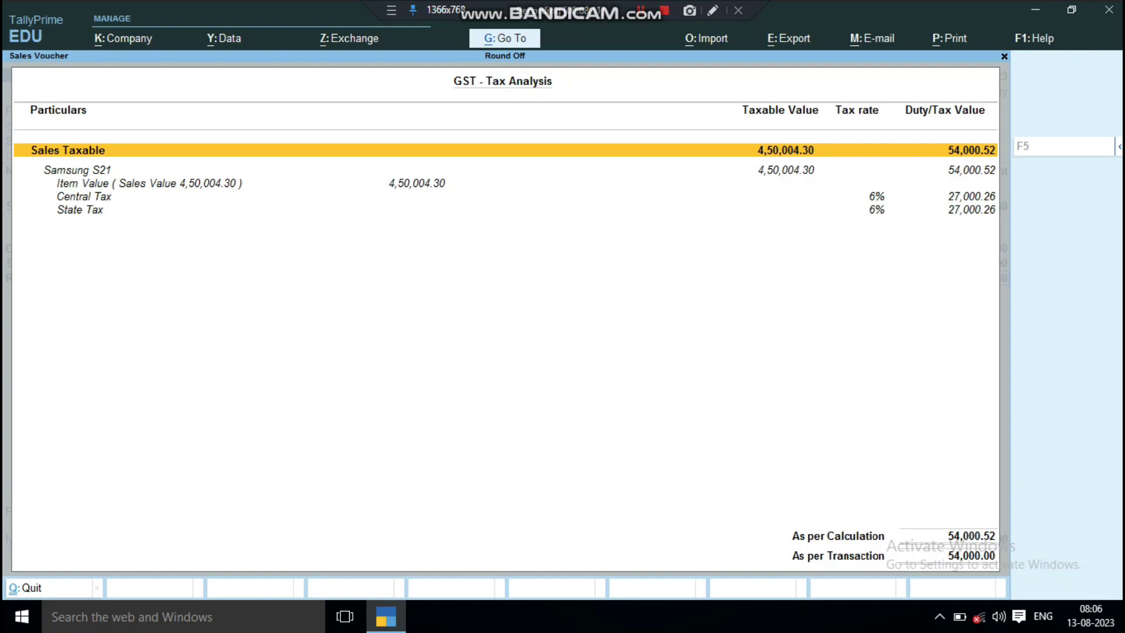
{"action": "key", "text": "Escape"}
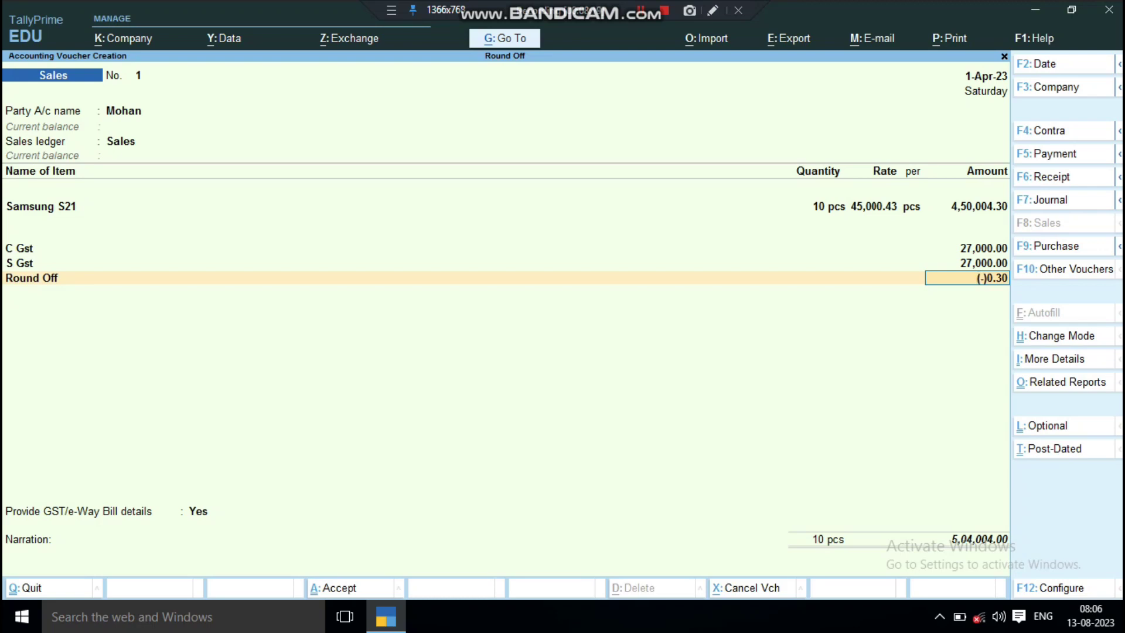
{"action": "key", "text": "ctrl+o"}
{"action": "key", "text": "alt+F5"}
{"action": "key", "text": "Down"}
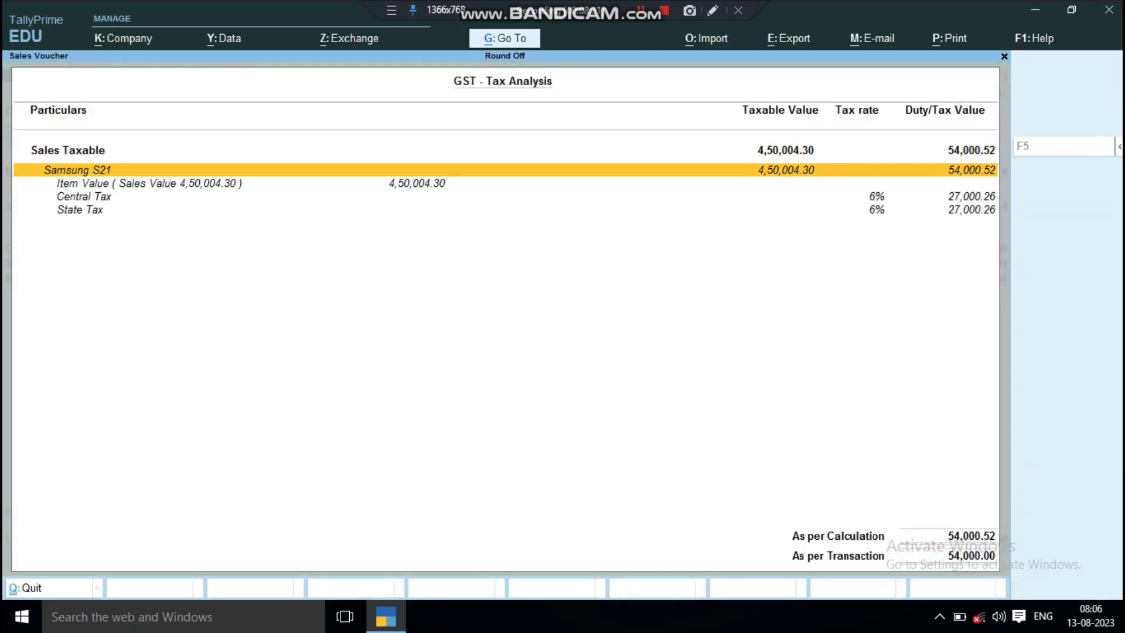
{"action": "key", "text": "Down"}
{"action": "key", "text": "Down"}
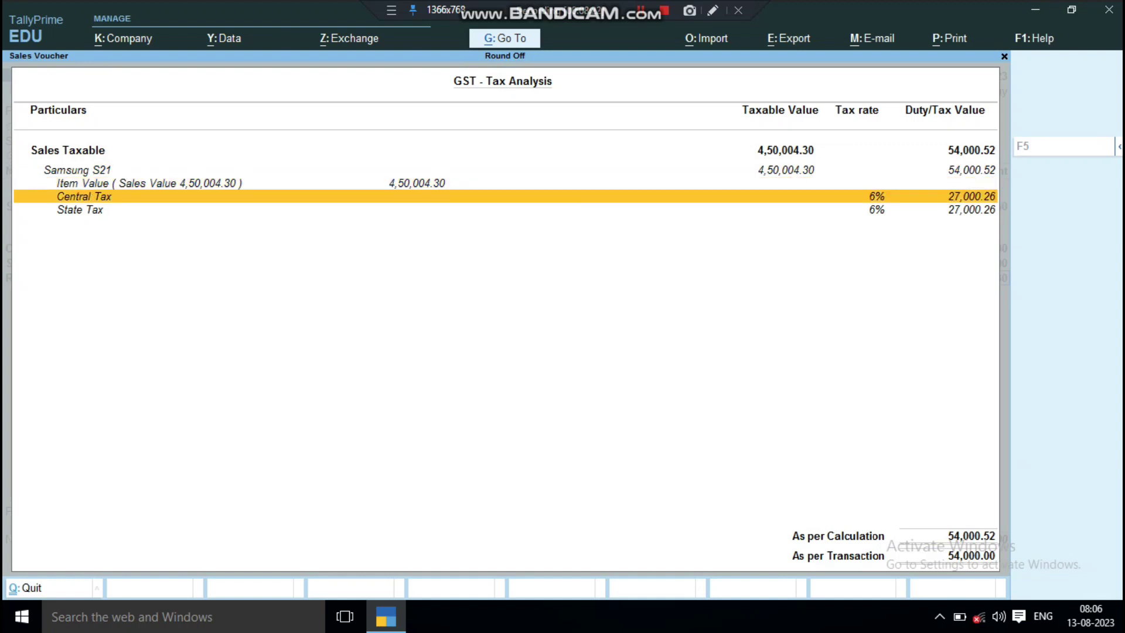
{"action": "key", "text": "Down"}
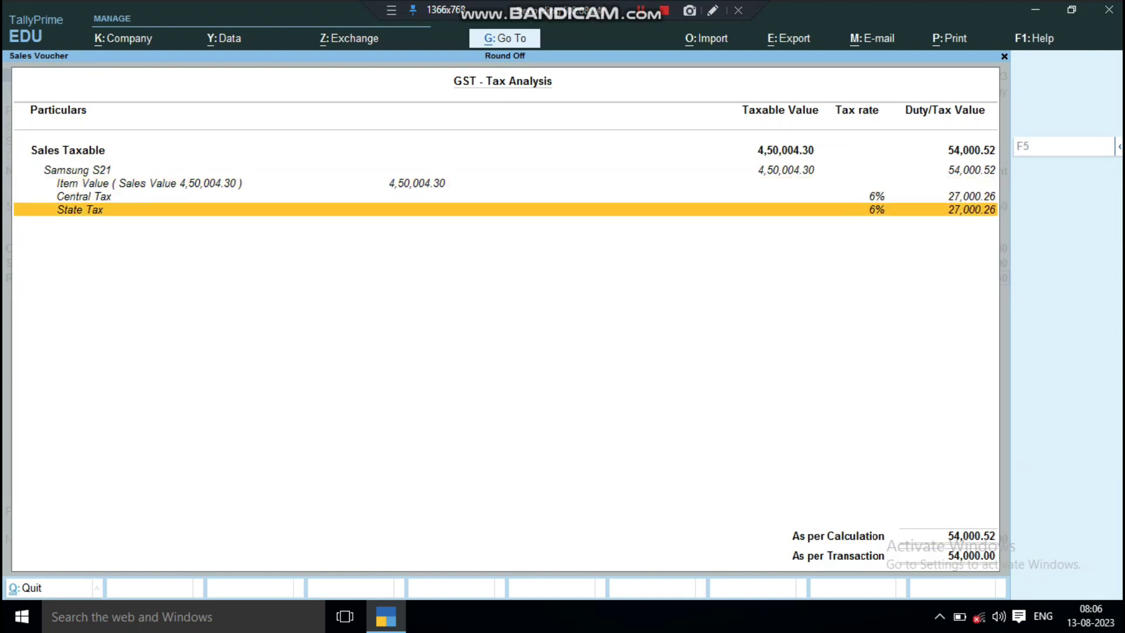
{"action": "key", "text": "Escape"}
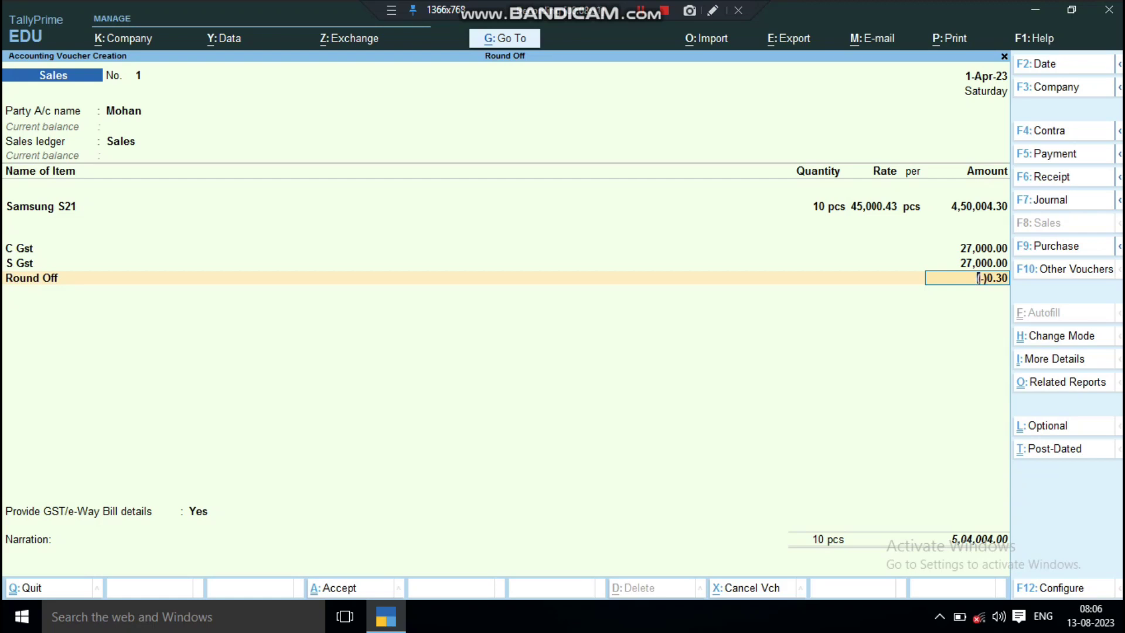
{"action": "key", "text": "Return"}
{"action": "key", "text": "Return"}
Set GST/e-Way Bill details to No, save sales voucher No. 1, and quit to Gateway.
{"action": "key", "text": "n"}
{"action": "key", "text": "Return"}
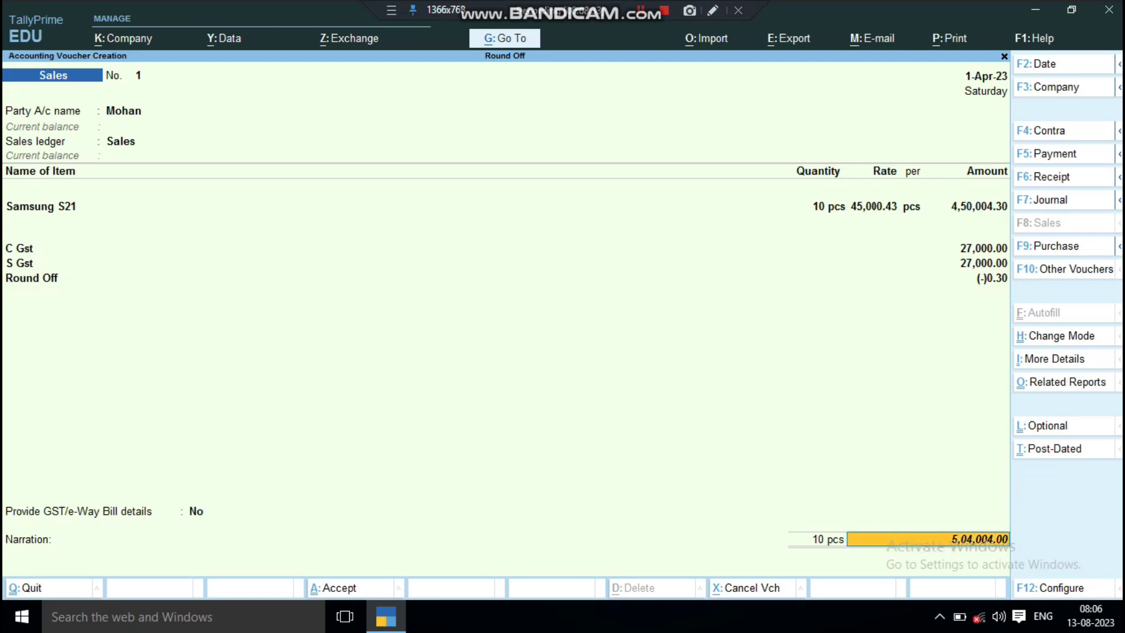
{"action": "key", "text": "Return"}
{"action": "key", "text": "Return"}
{"action": "key", "text": "Return"}
{"action": "key", "text": "Return"}
{"action": "key", "text": "Return"}
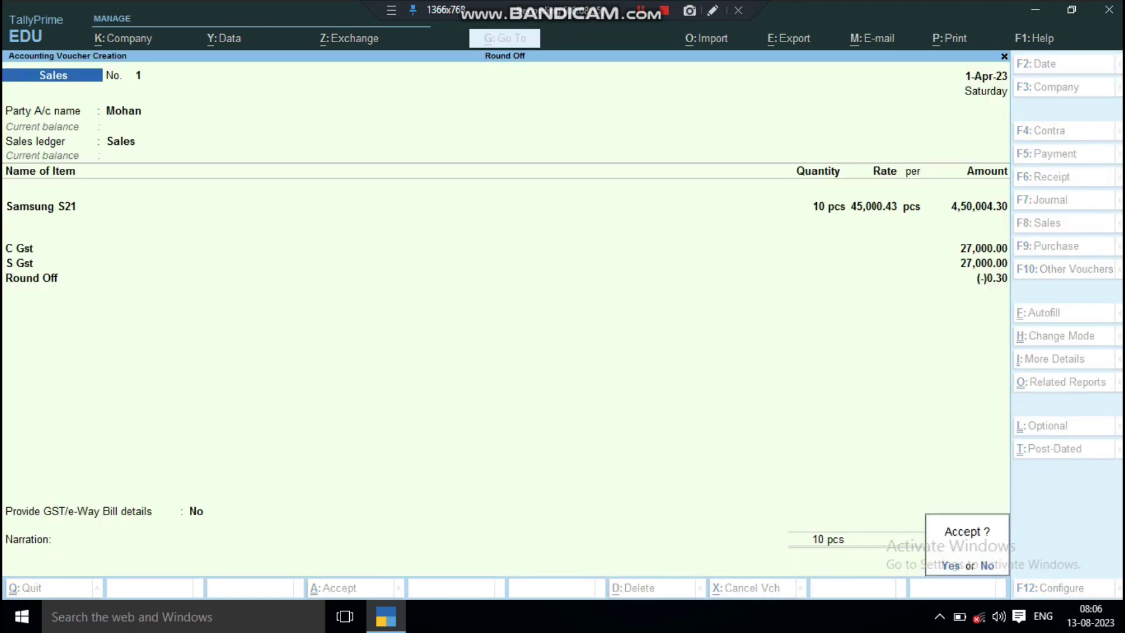
{"action": "key", "text": "Return"}
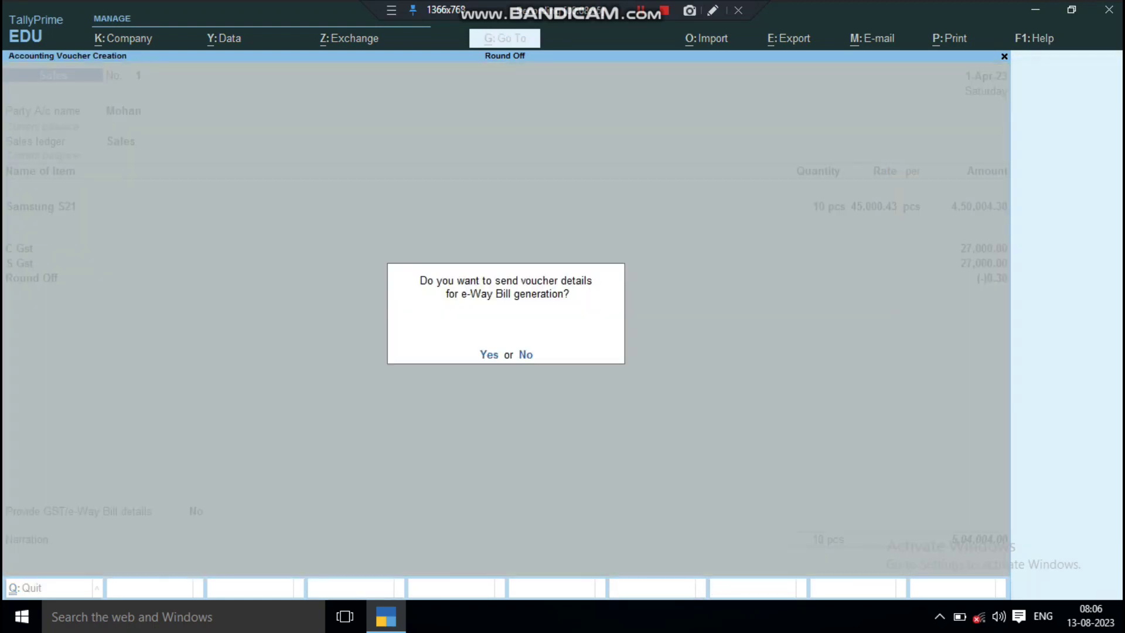
{"action": "key", "text": "n"}
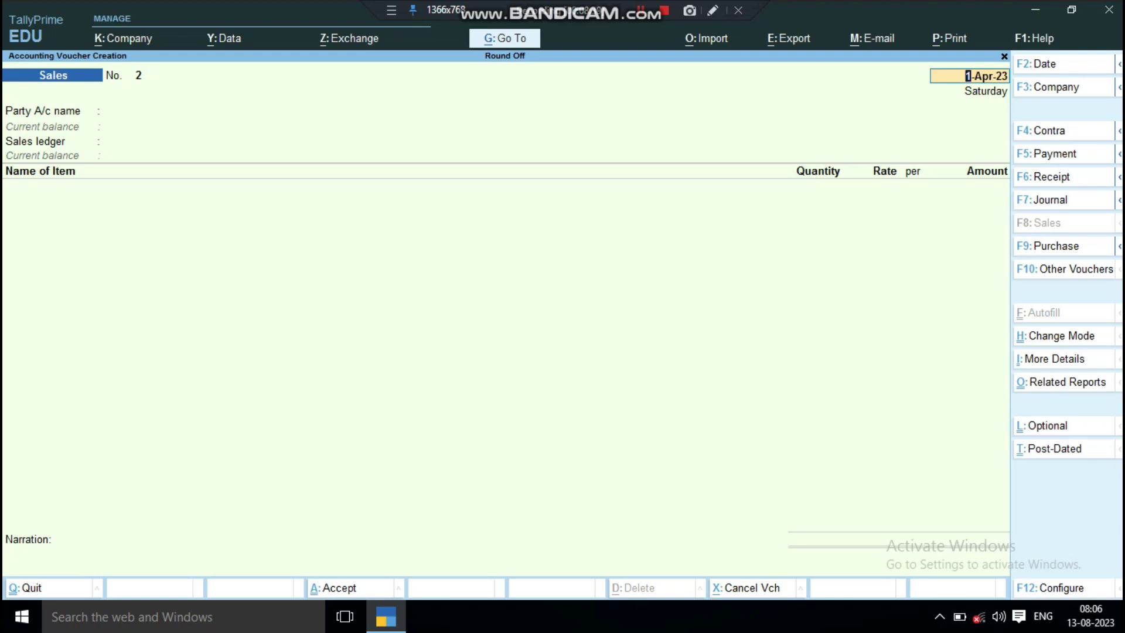
{"action": "key", "text": "Escape"}
{"action": "key", "text": "Return"}
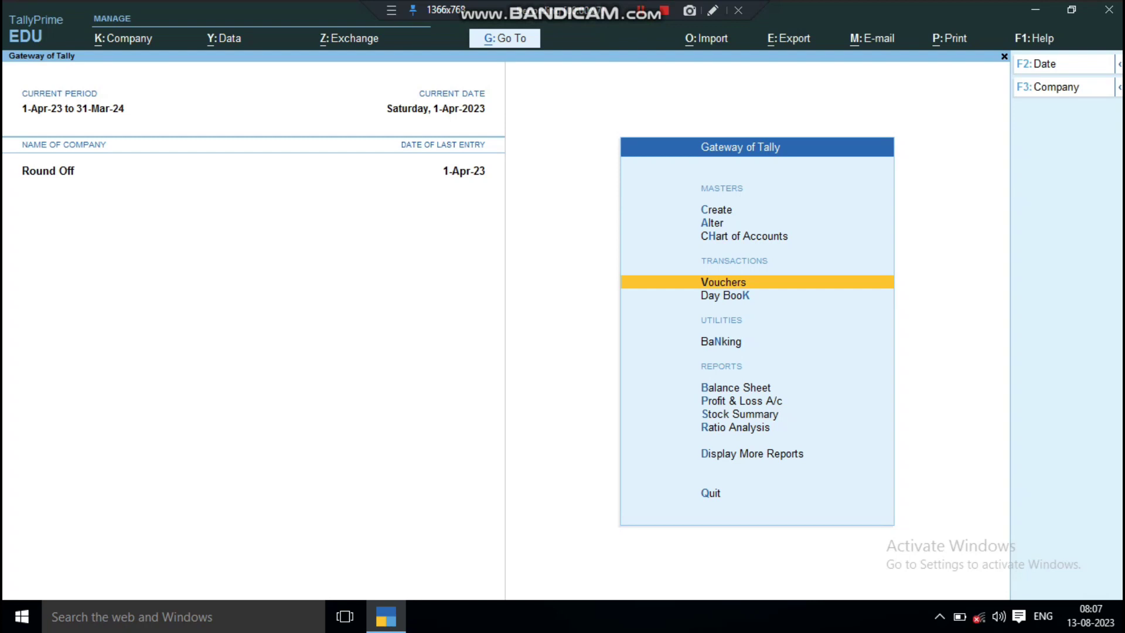
Open the customer's Samsung S21 sales voucher from the Day Book.
{"action": "key", "text": "Down"}
{"action": "key", "text": "Return"}
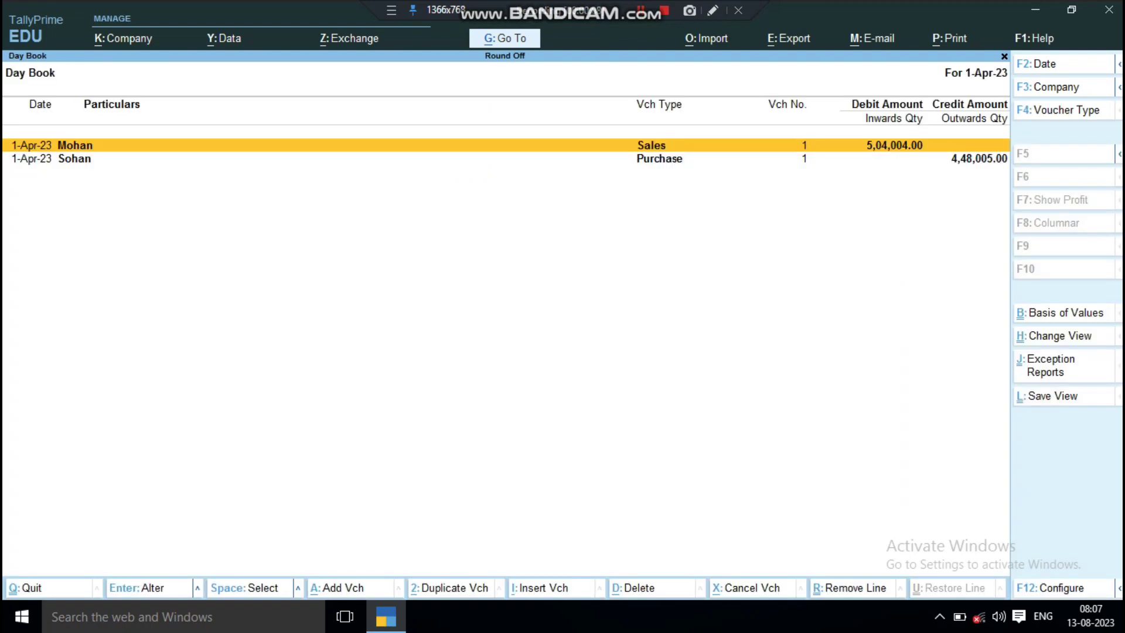
{"action": "key", "text": "Down"}
{"action": "key", "text": "Up"}
{"action": "key", "text": "Return"}
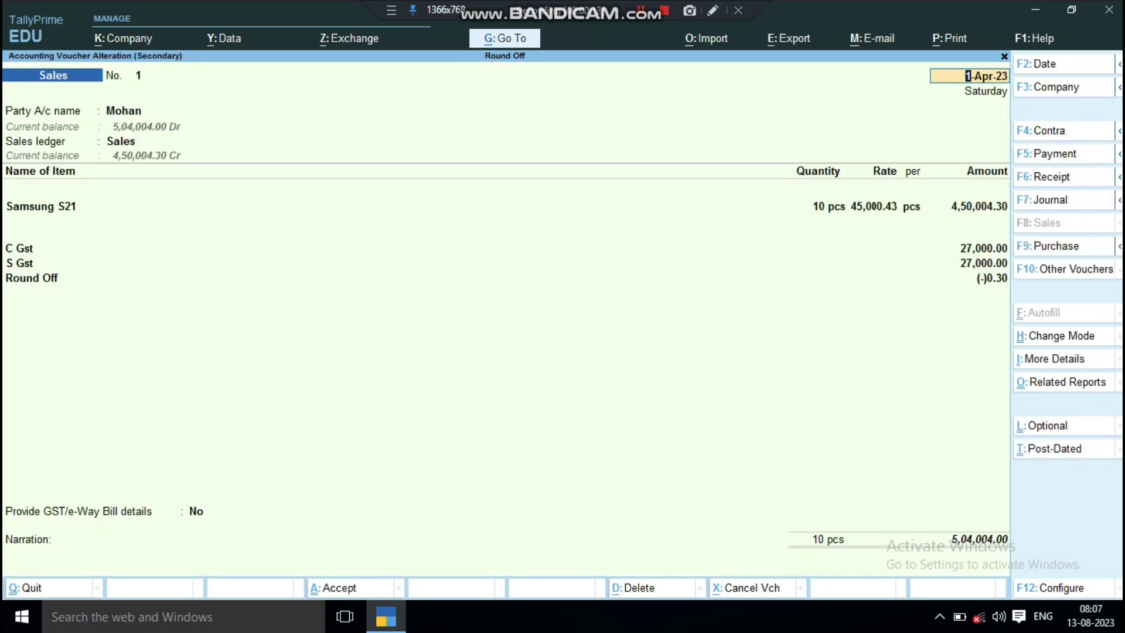
Preview the current voucher as a Tax Invoice.
{"action": "key", "text": "alt+p"}
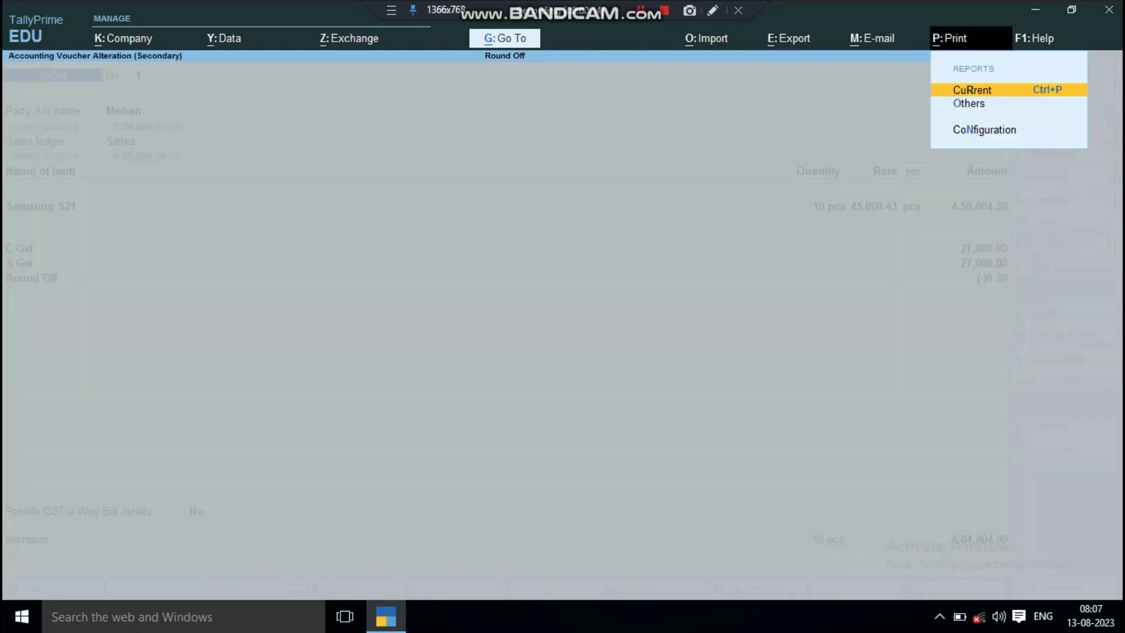
{"action": "key", "text": "Return"}
{"action": "key", "text": "Return"}
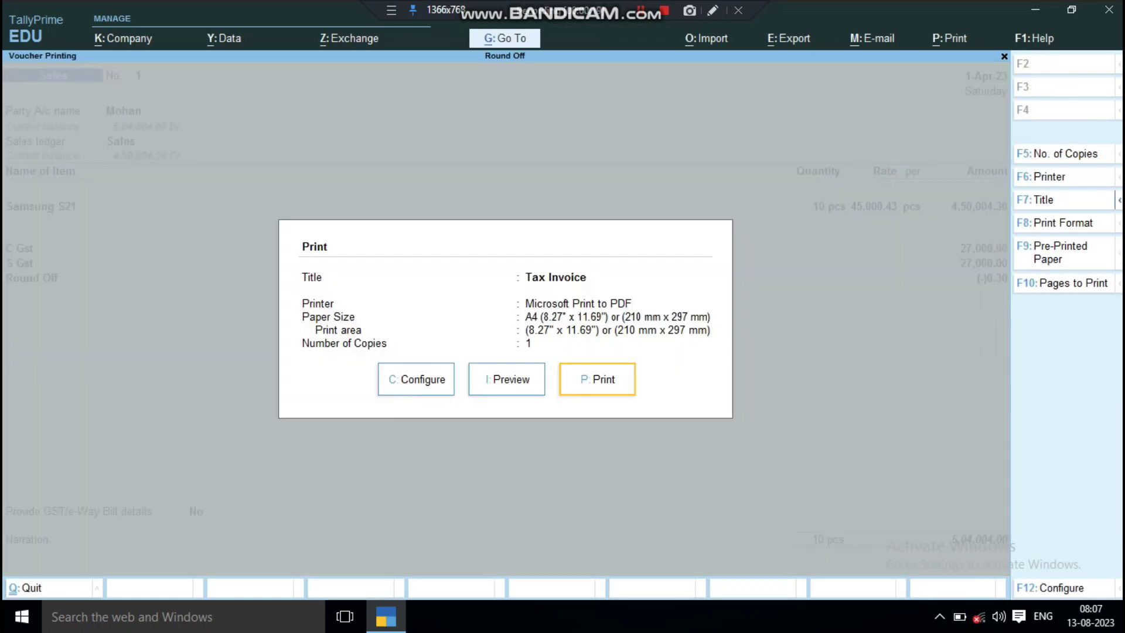
{"action": "key", "text": "Tab"}
{"action": "key", "text": "Tab"}
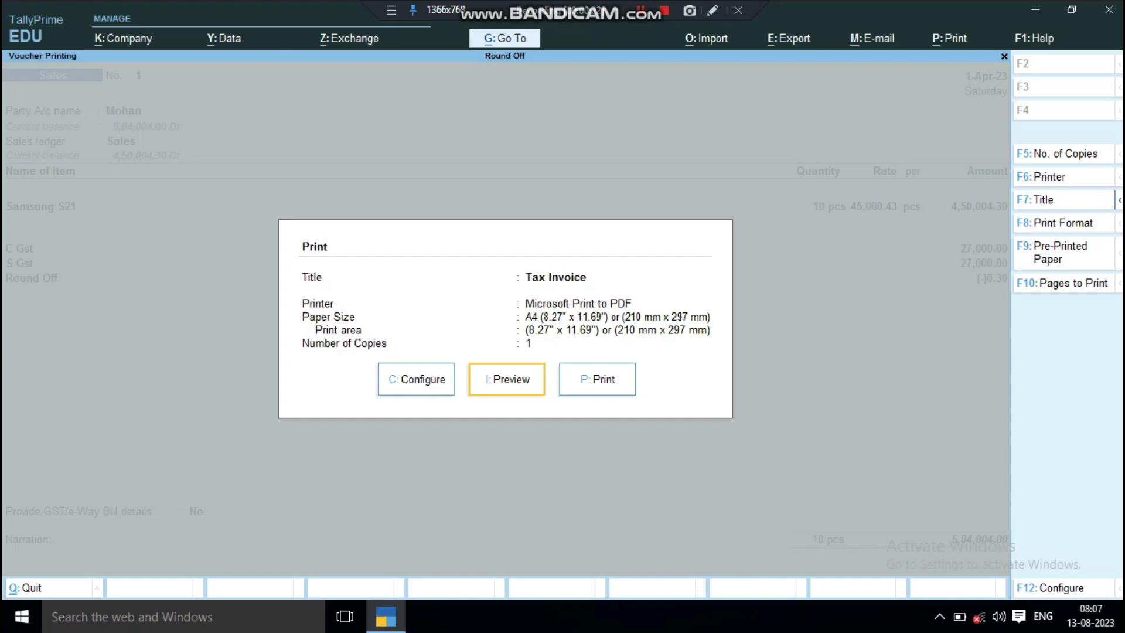
{"action": "key", "text": "Return"}
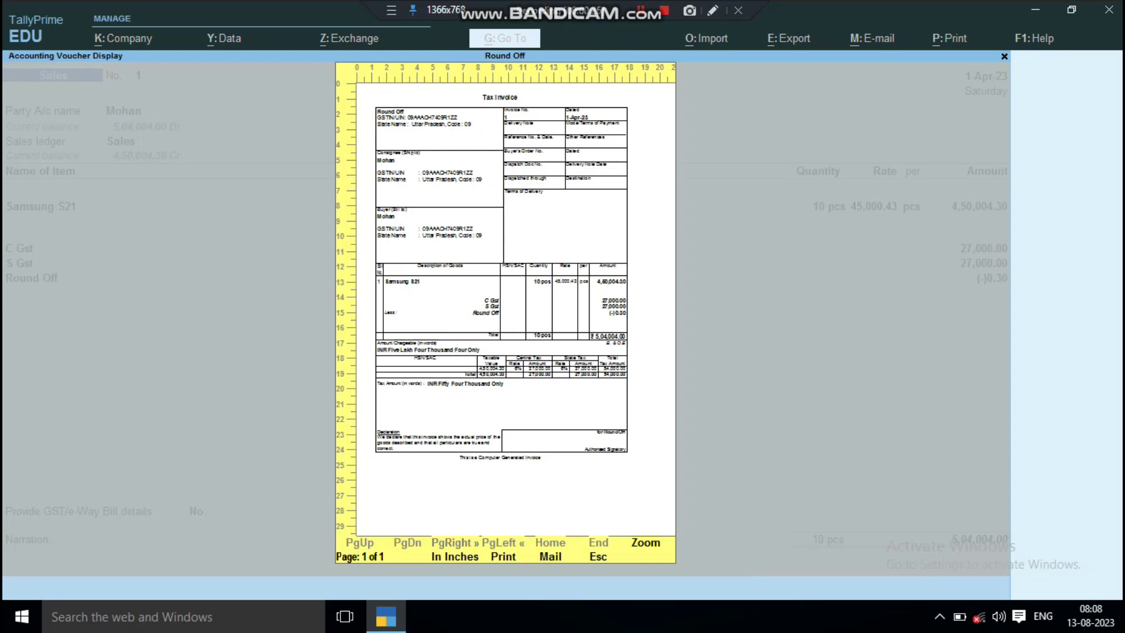
Zoom the invoice and review Amount Chargeable 5,04,004.00 and the HSN/SAC summary, then close it.
{"action": "key", "text": "alt+z"}
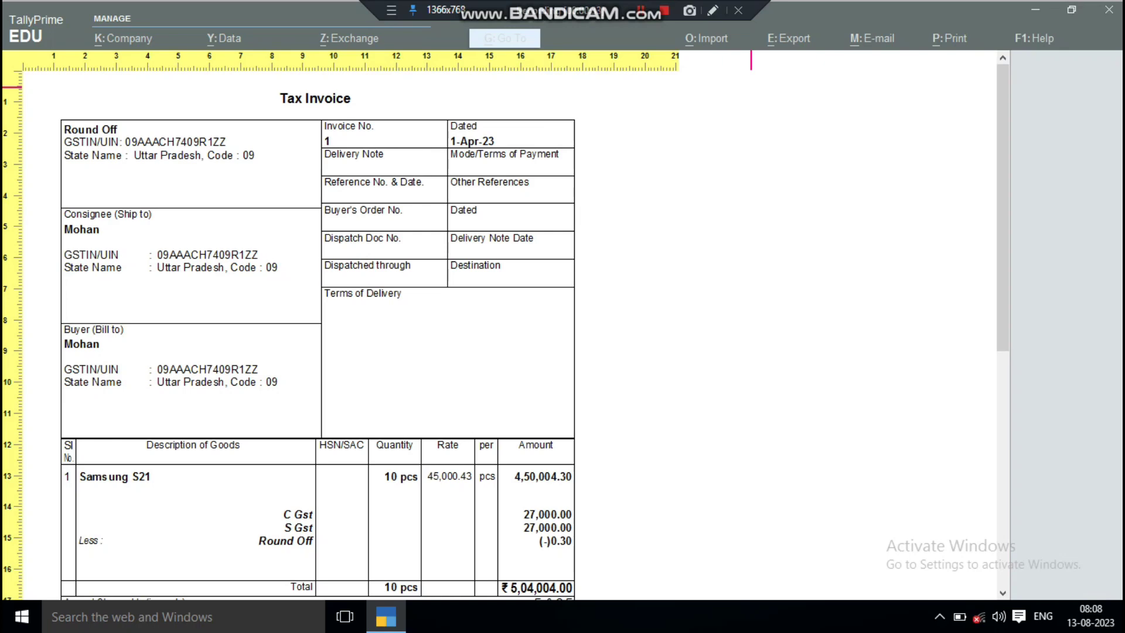
{"action": "key", "text": "Down"}
{"action": "key", "text": "Down"}
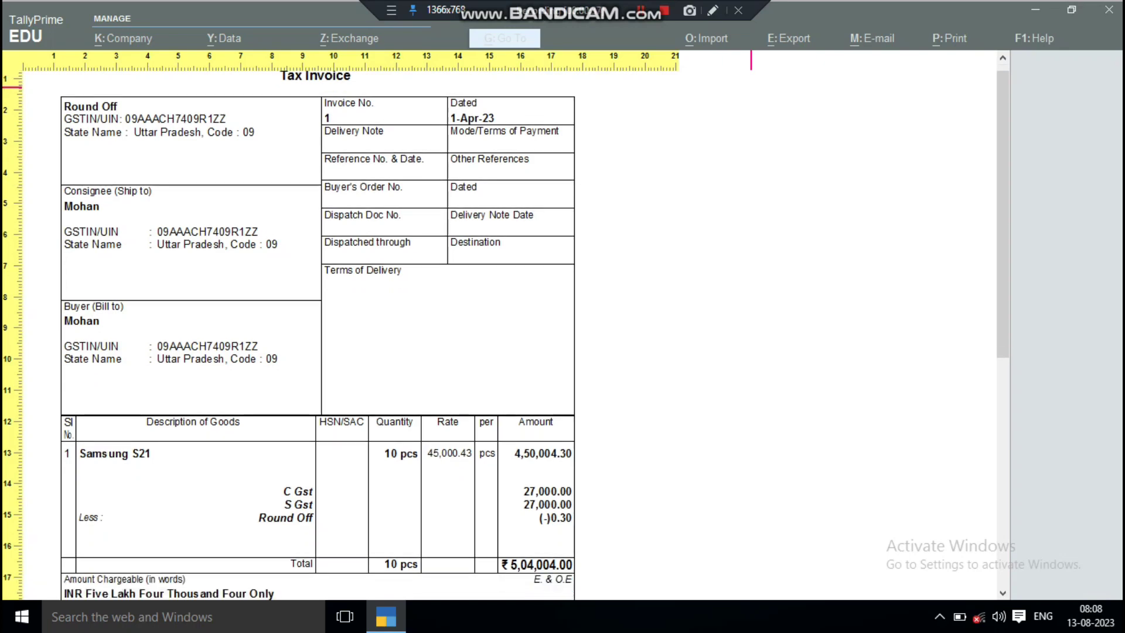
{"action": "key", "text": "Down"}
{"action": "key", "text": "Down"}
{"action": "key", "text": "Down"}
{"action": "key", "text": "Down"}
{"action": "key", "text": "Down"}
{"action": "key", "text": "Down"}
{"action": "key", "text": "Down"}
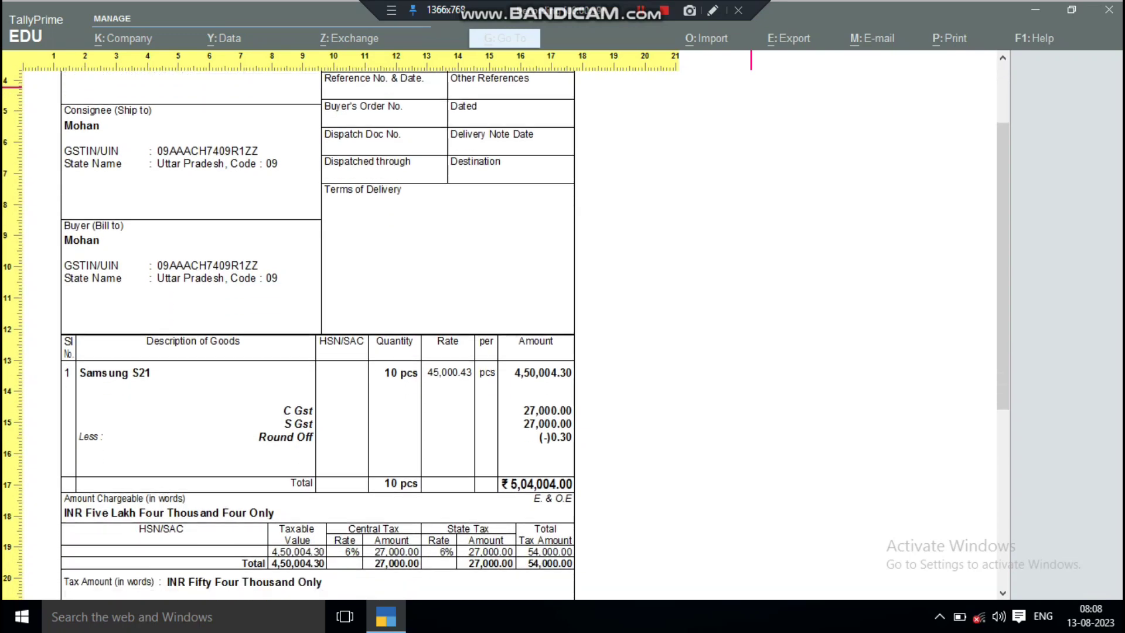
{"action": "key", "text": "Down"}
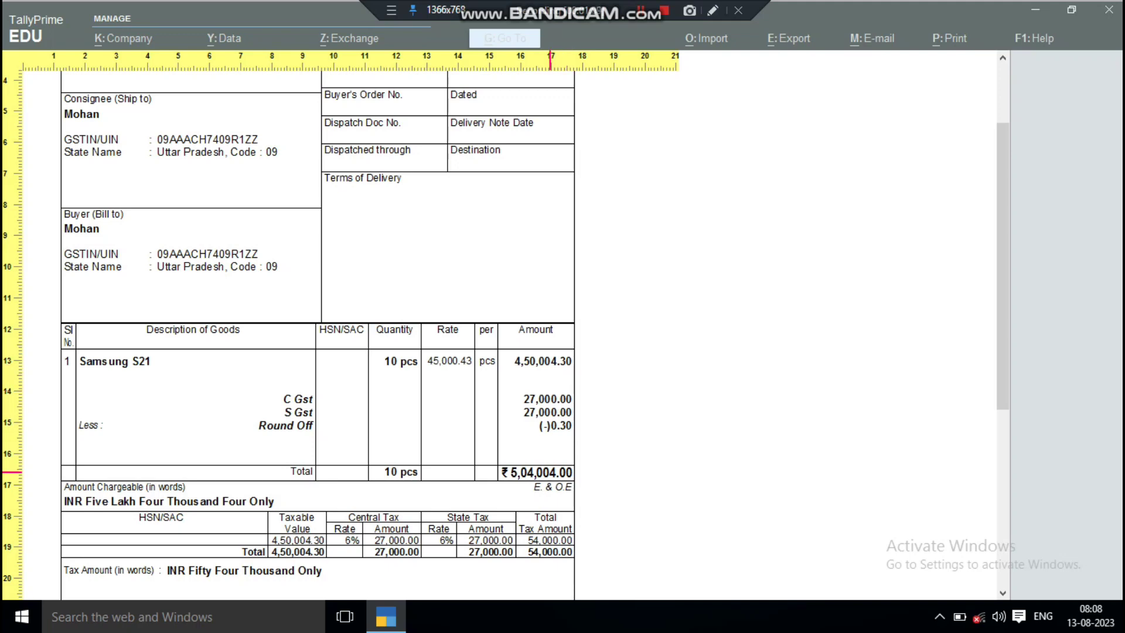
{"action": "scroll", "coordinate": [550, 472], "scroll_direction": "down", "scroll_amount": 1}
{"action": "scroll", "coordinate": [550, 472], "scroll_direction": "down", "scroll_amount": 2}
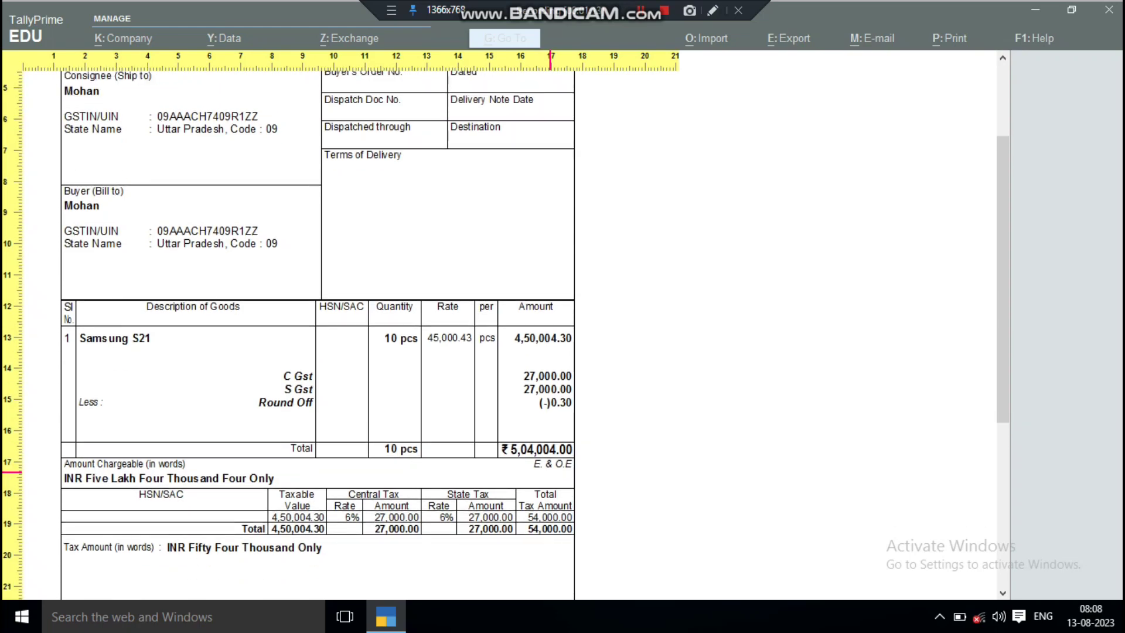
{"action": "key", "text": "Escape"}
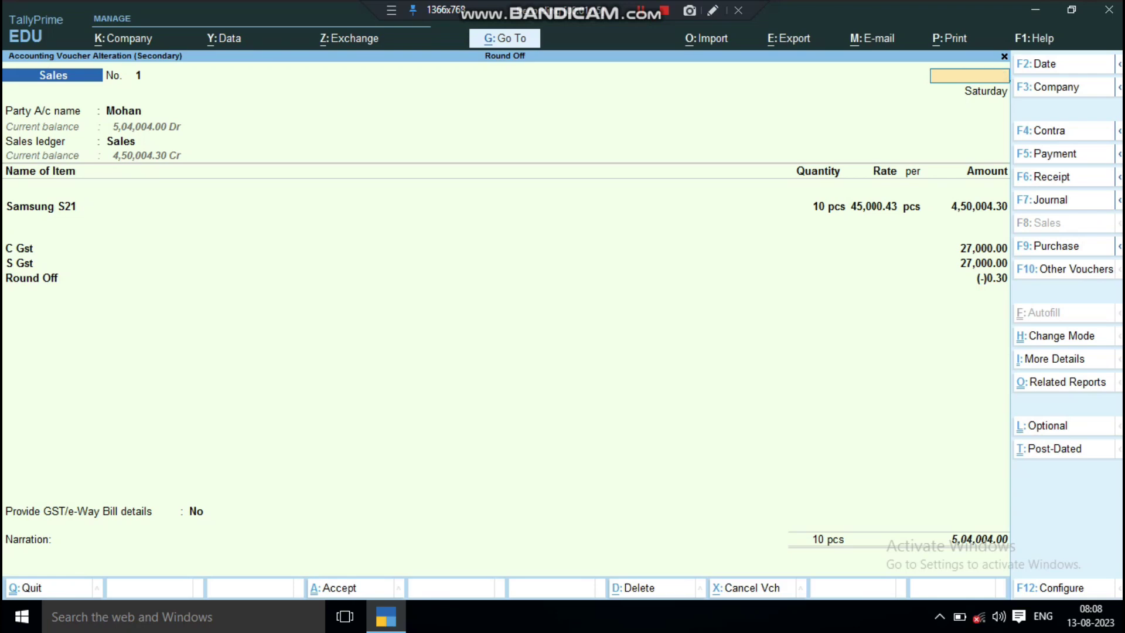
Leave the sales voucher for the Gateway and open the Profit & Loss A/c.
{"action": "key", "text": "Escape"}
{"action": "key", "text": "y"}
{"action": "key", "text": "Escape"}
{"action": "key", "text": "Escape"}
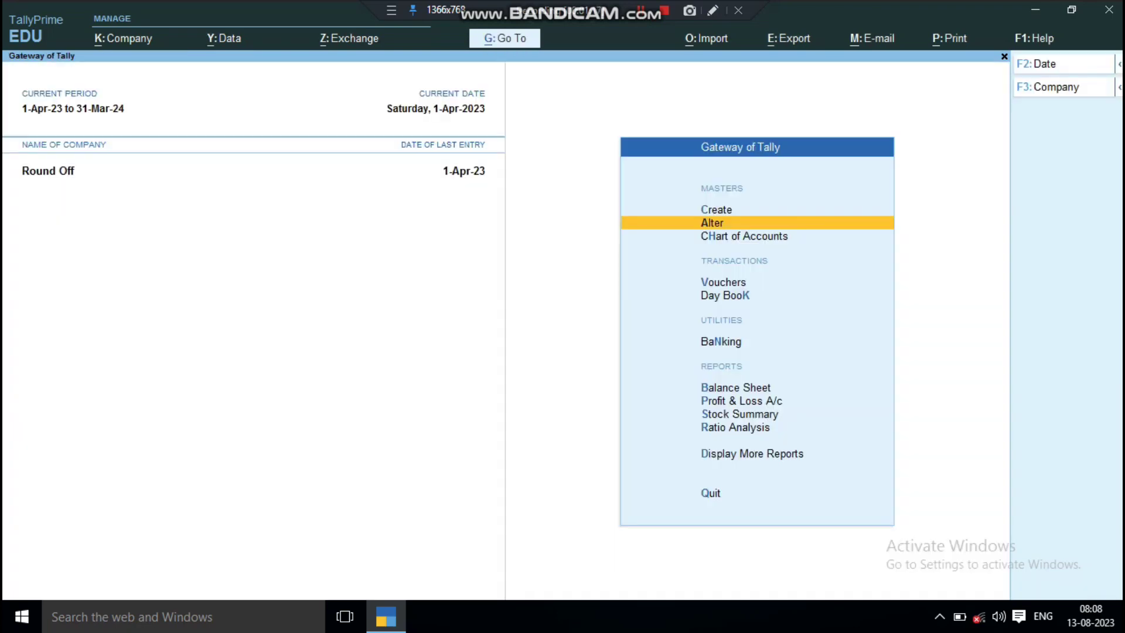
{"action": "key", "text": "Down"}
{"action": "key", "text": "Down"}
{"action": "key", "text": "Down"}
{"action": "key", "text": "Down"}
{"action": "key", "text": "Down"}
{"action": "key", "text": "Down"}
{"action": "key", "text": "Return"}
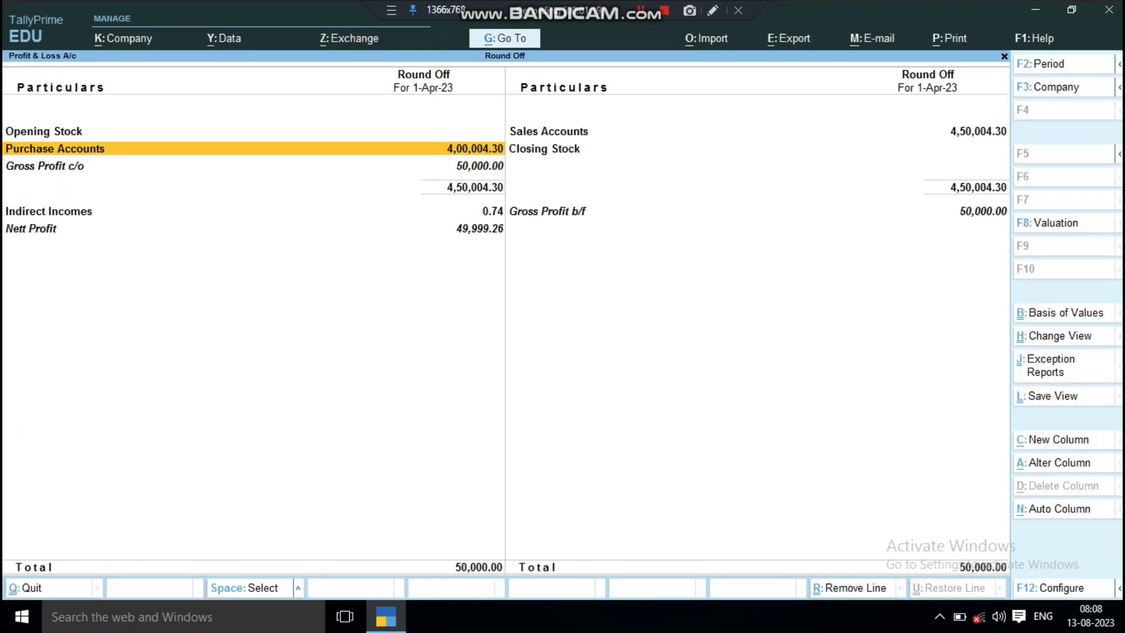
Drill through Indirect Incomes to the Round Off ledger showing 0.74, then back out.
{"action": "key", "text": "Down"}
{"action": "key", "text": "Down"}
{"action": "key", "text": "Down"}
{"action": "key", "text": "Up"}
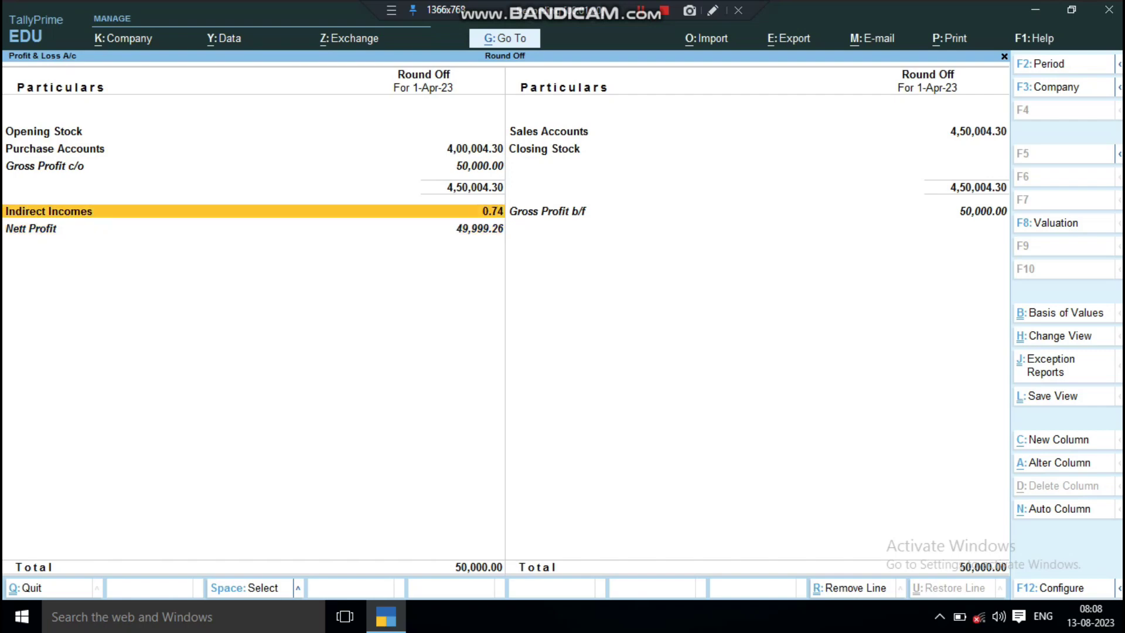
{"action": "key", "text": "Return"}
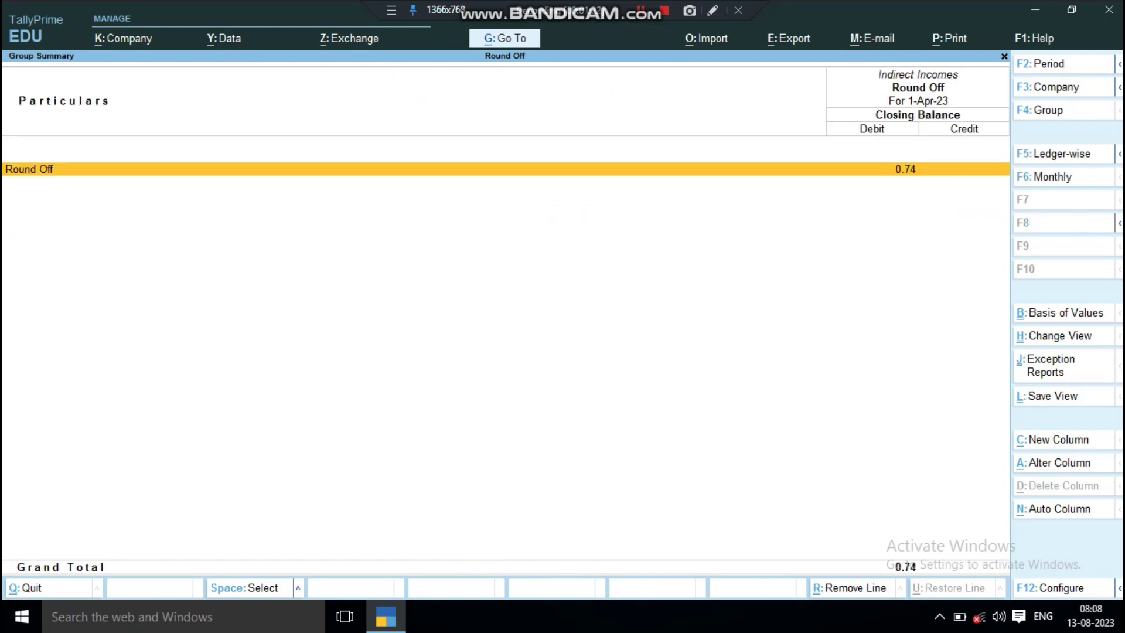
{"action": "key", "text": "Return"}
{"action": "key", "text": "Return"}
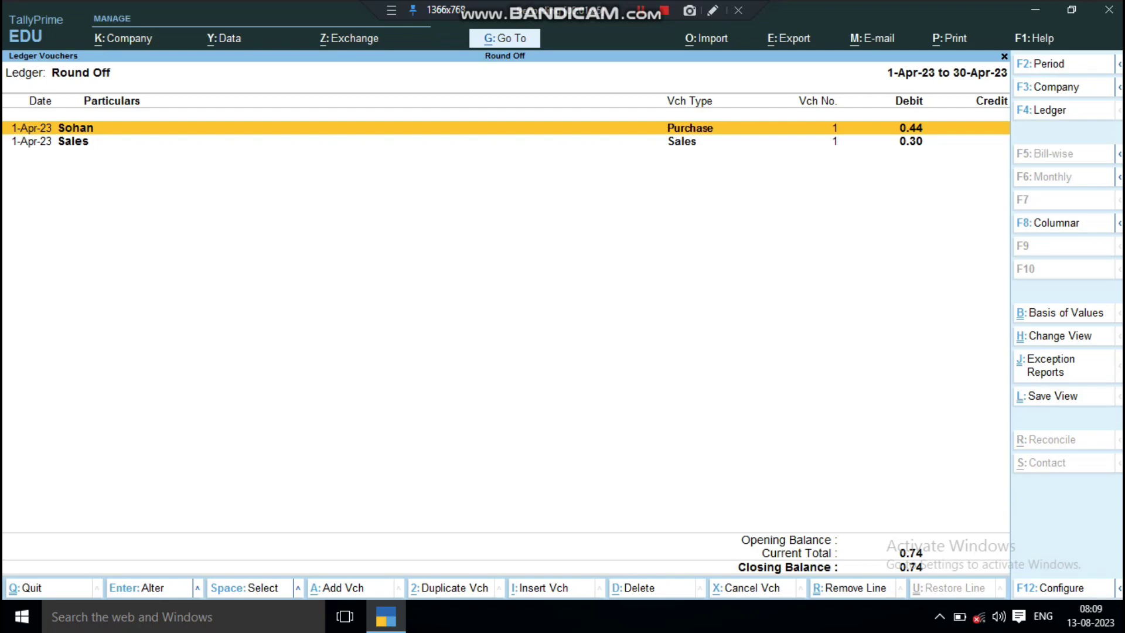
{"action": "key", "text": "Escape"}
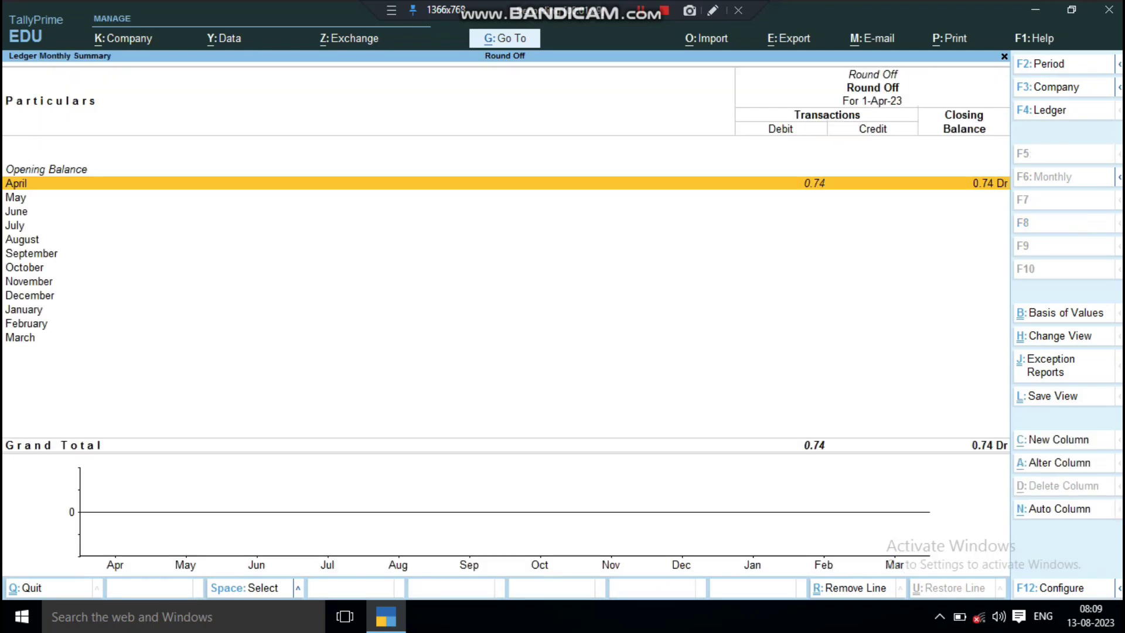
{"action": "key", "text": "Escape"}
{"action": "key", "text": "Escape"}
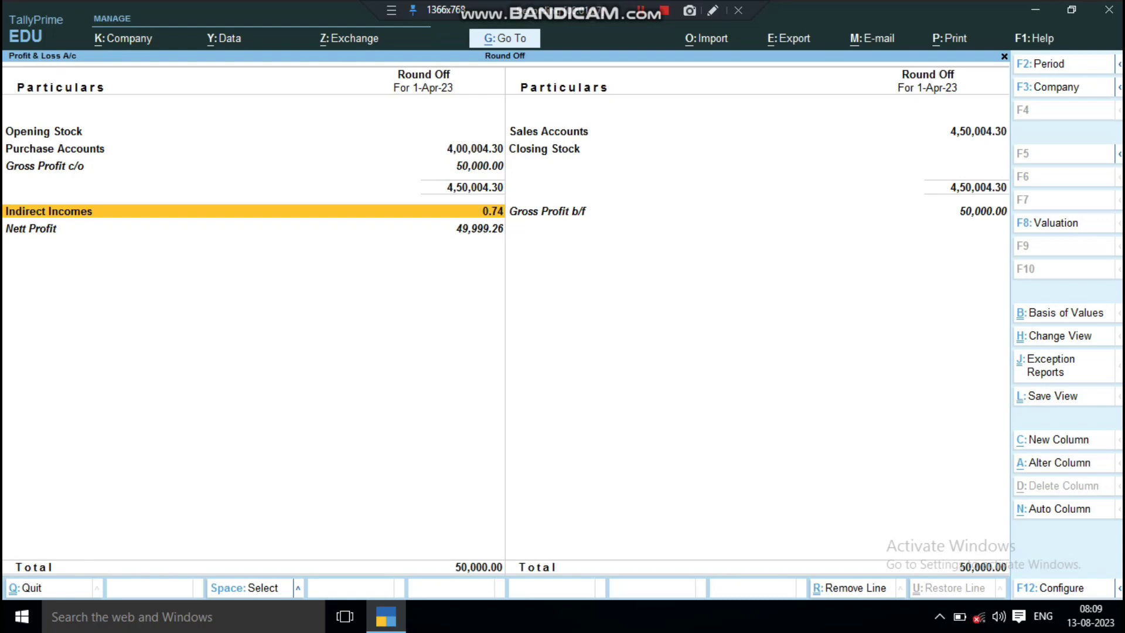
{"action": "key", "text": "Escape"}
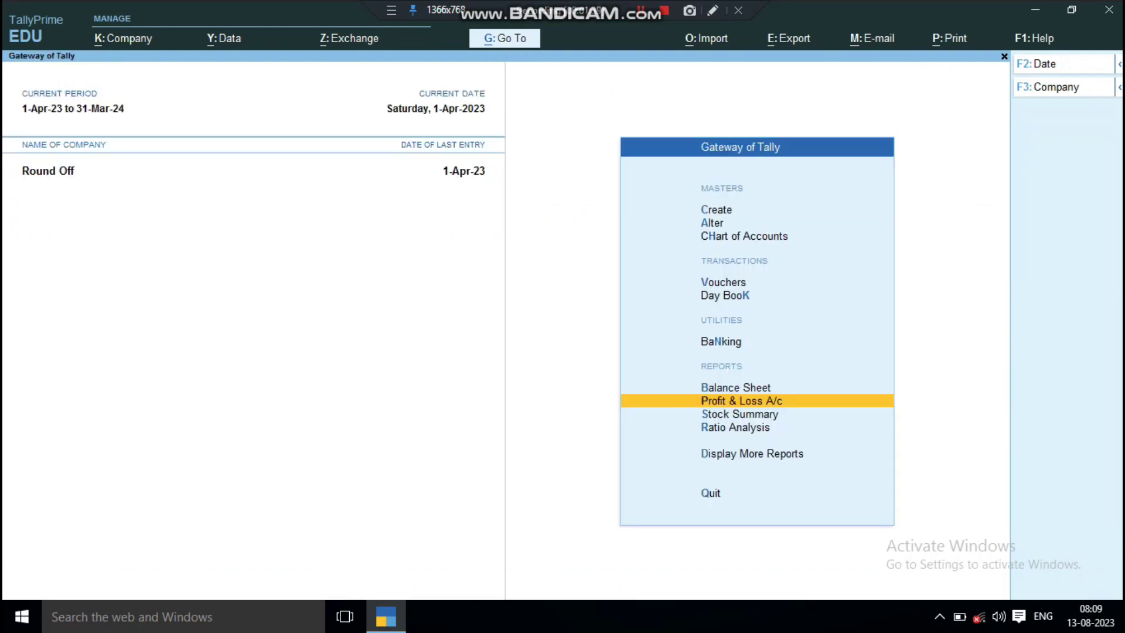
{"action": "key", "text": "Escape"}
{"action": "key", "text": "Escape"}
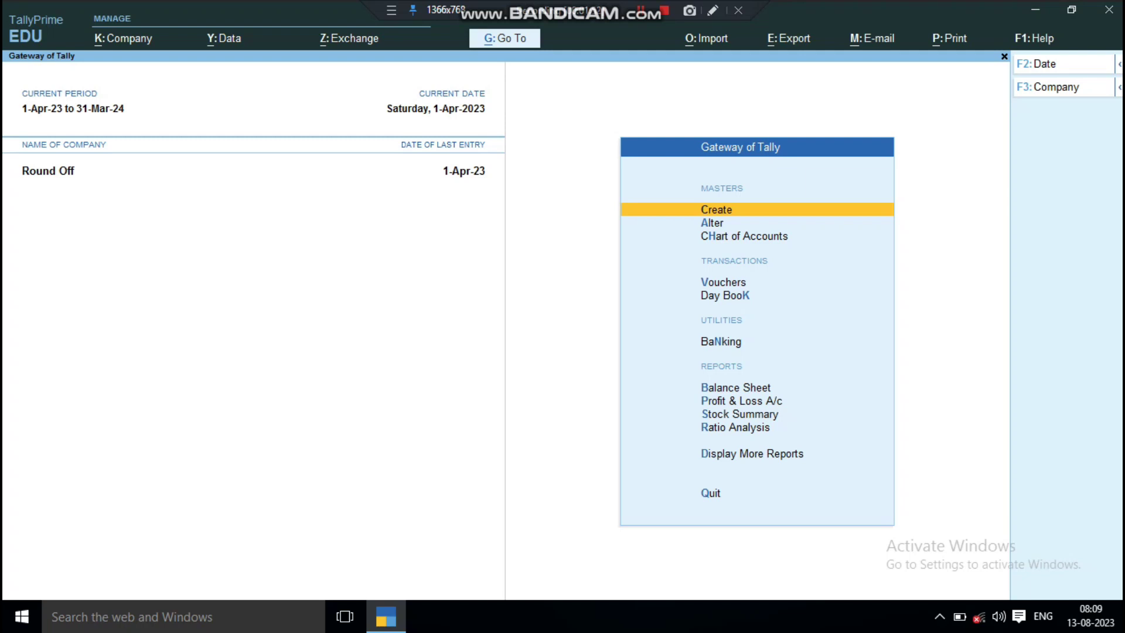
{"action": "key", "text": "d"}
{"action": "key", "text": "d"}
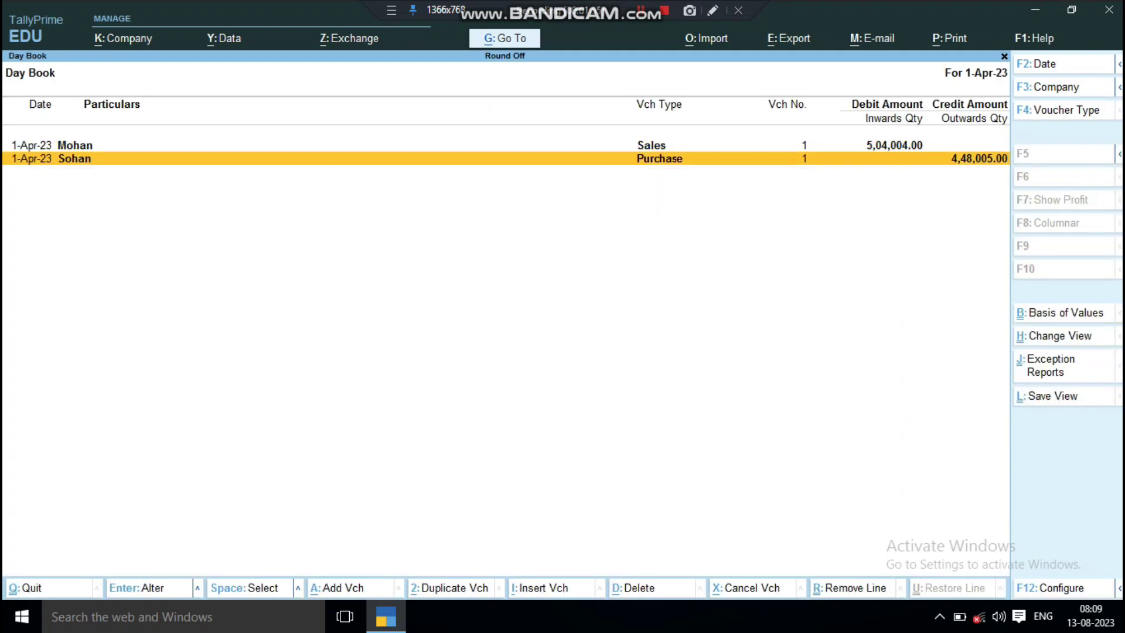
{"action": "key", "text": "Up"}
{"action": "key", "text": "Return"}
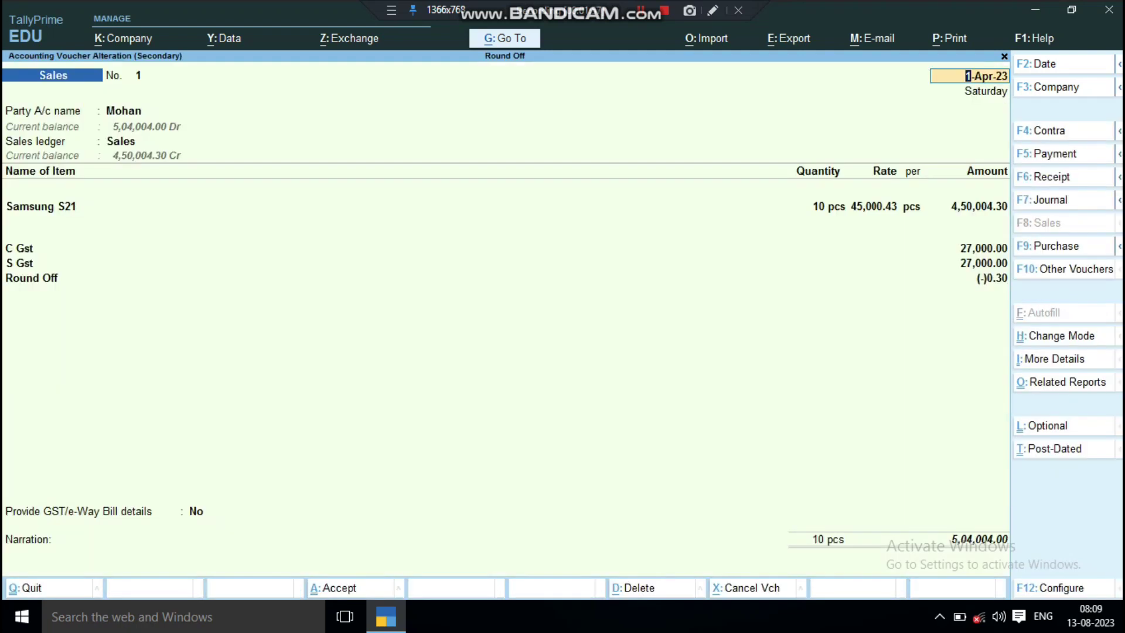
{"action": "key", "text": "ctrl+o"}
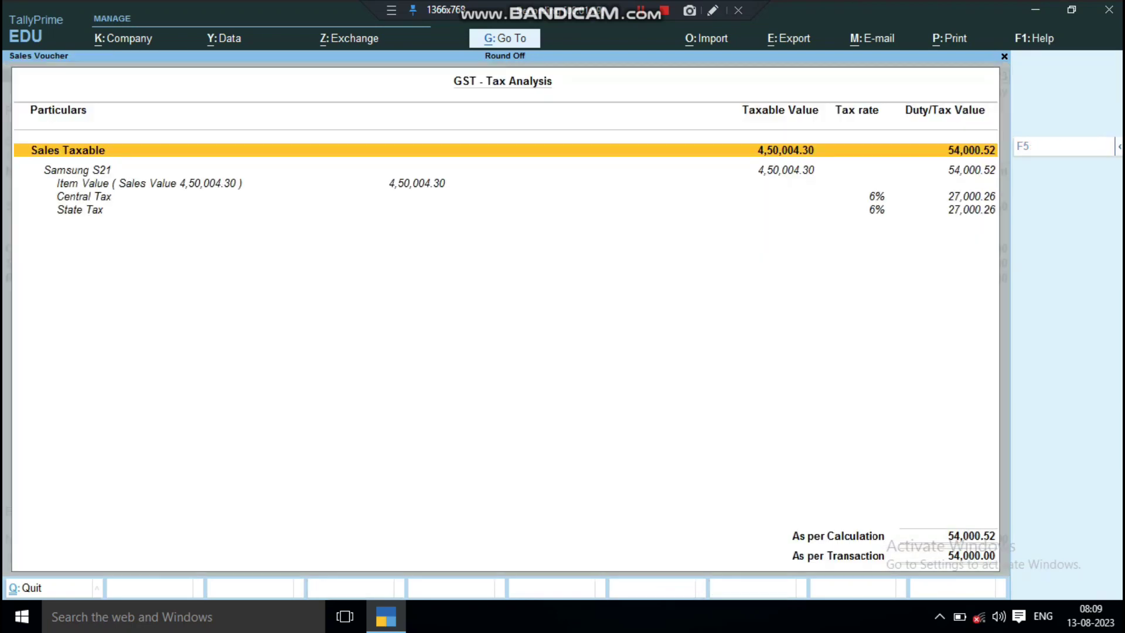
{"action": "key", "text": "Escape"}
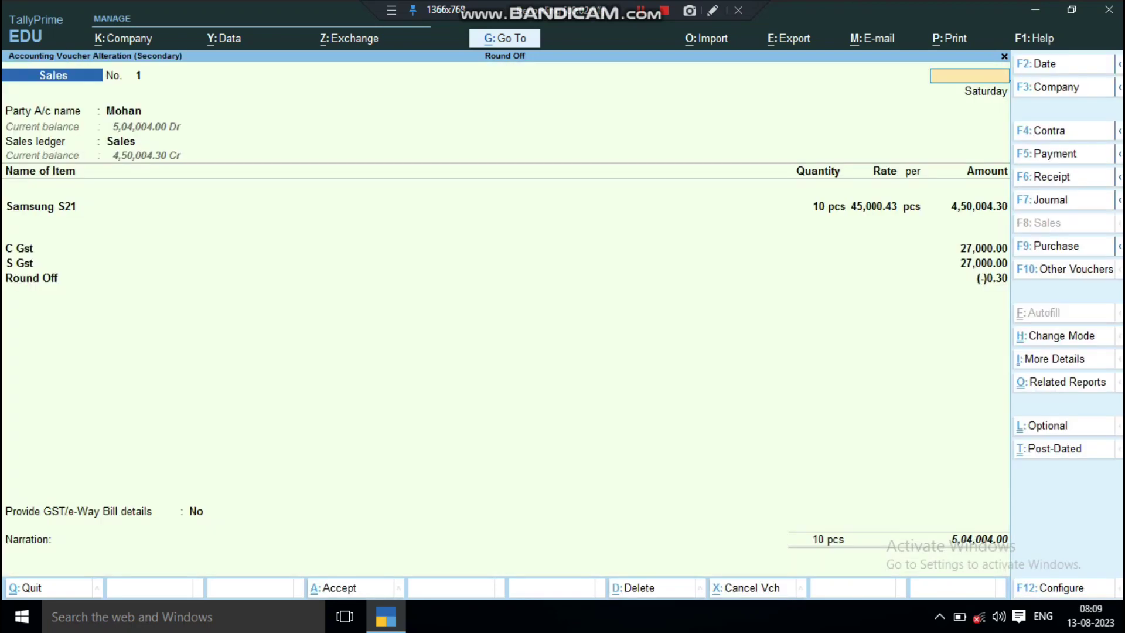
{"action": "key", "text": "Escape"}
{"action": "key", "text": "Escape"}
{"action": "key", "text": "Escape"}
{"action": "key", "text": "Escape"}
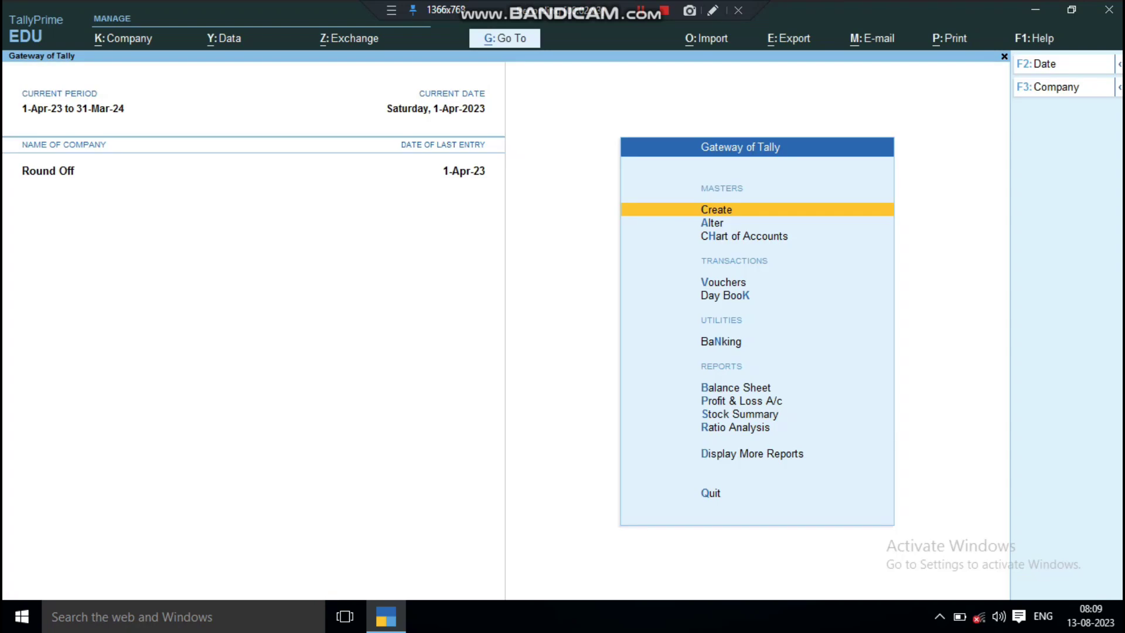